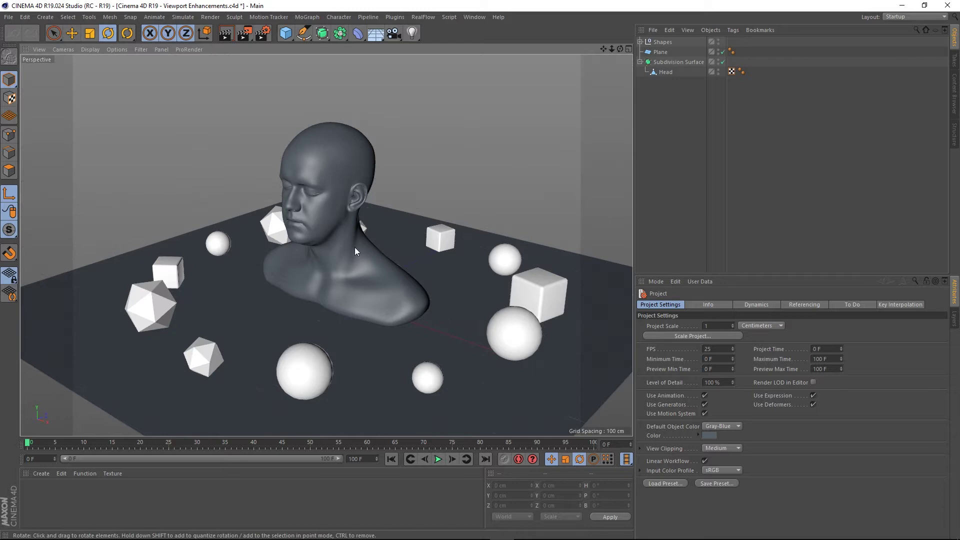
# Step: Create a new material and turn off its Color channel
pyautogui.keyDown('alt'); pyautogui.moveTo(355, 247); pyautogui.dragTo(359, 273); pyautogui.keyUp('alt')
pyautogui.doubleClick(52, 505)
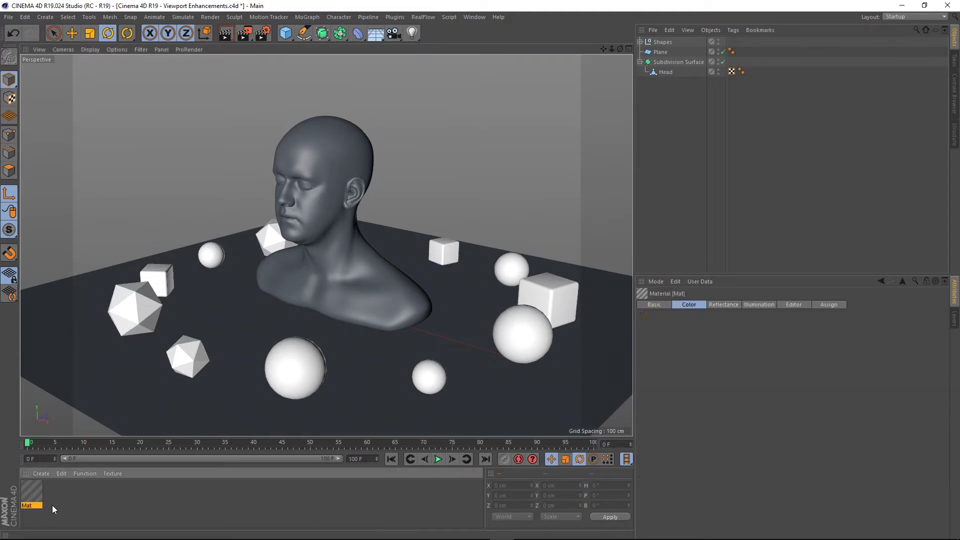
pyautogui.doubleClick(32, 495)
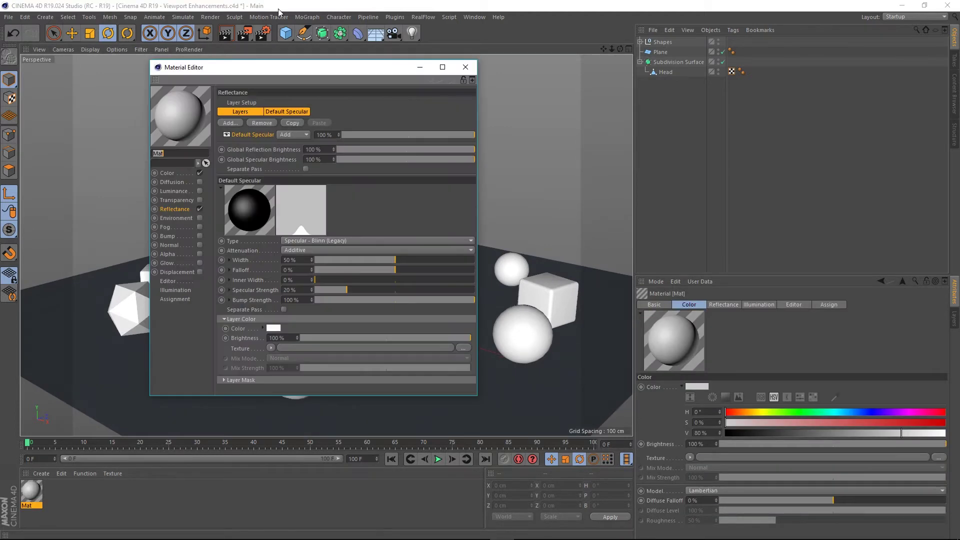
pyautogui.moveTo(289, 73); pyautogui.dragTo(554, 95)
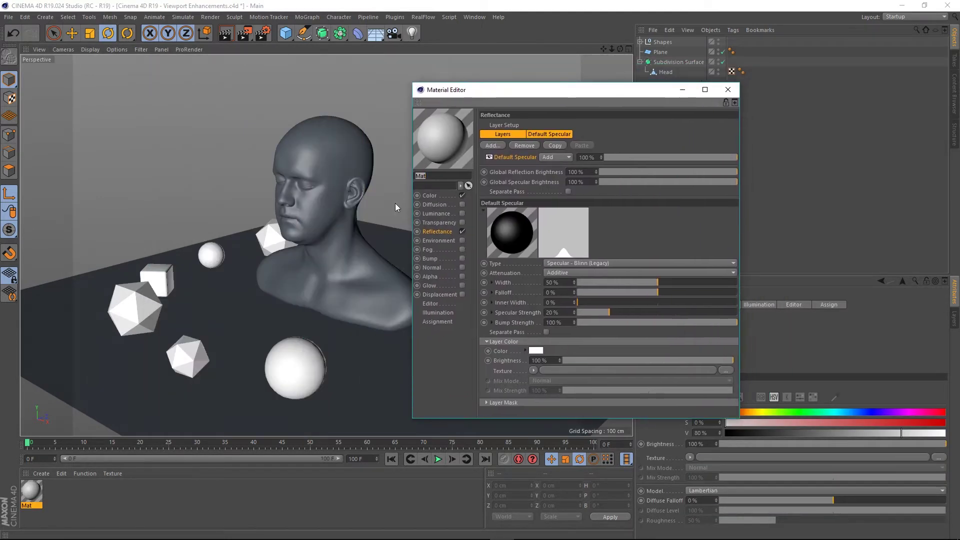
pyautogui.click(462, 195)
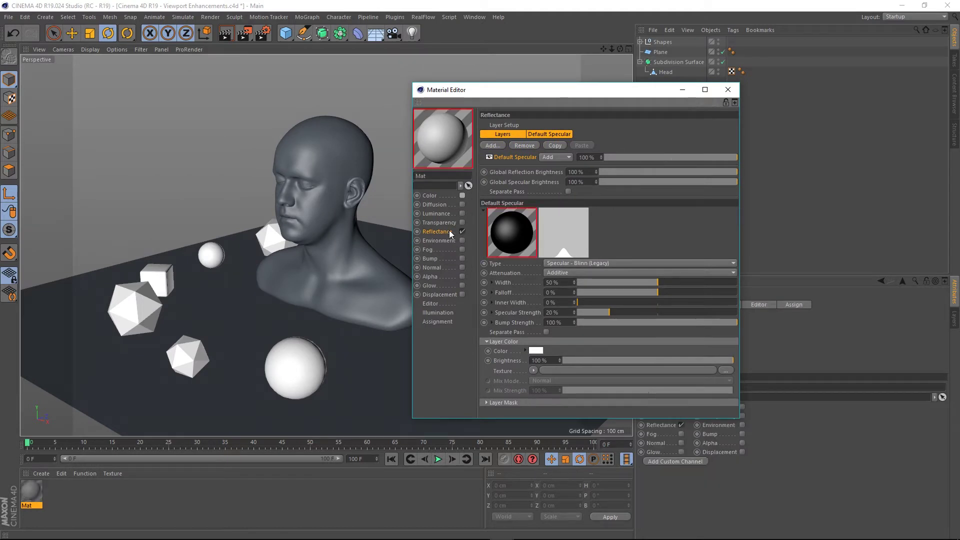
# Step: Replace the material's Default Specular layer with a Beckmann reflectance layer and close its editor
pyautogui.click(524, 145)
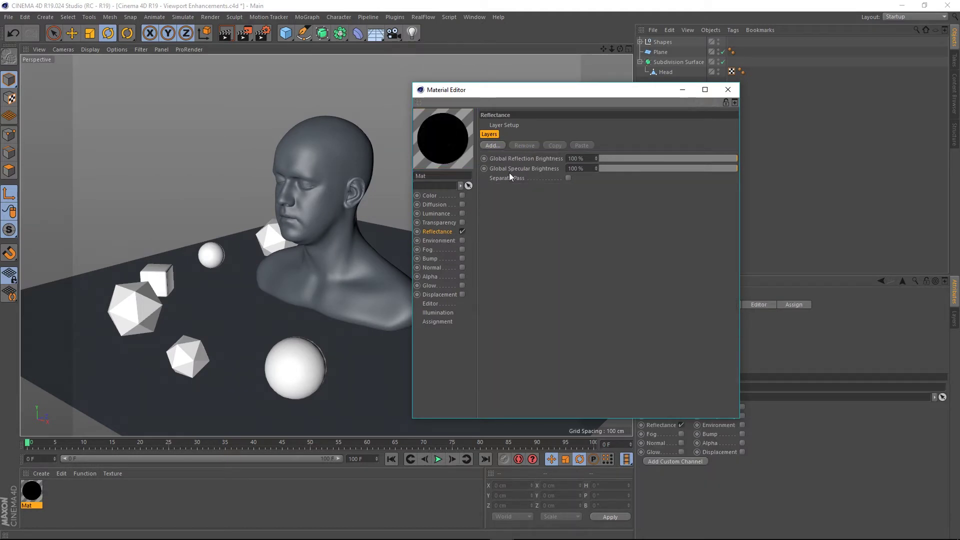
pyautogui.click(493, 146)
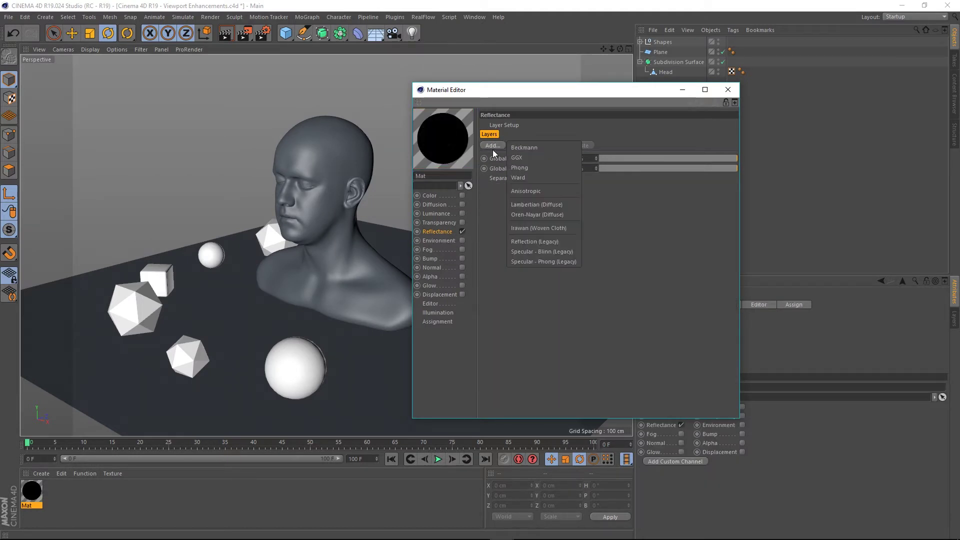
pyautogui.click(526, 146)
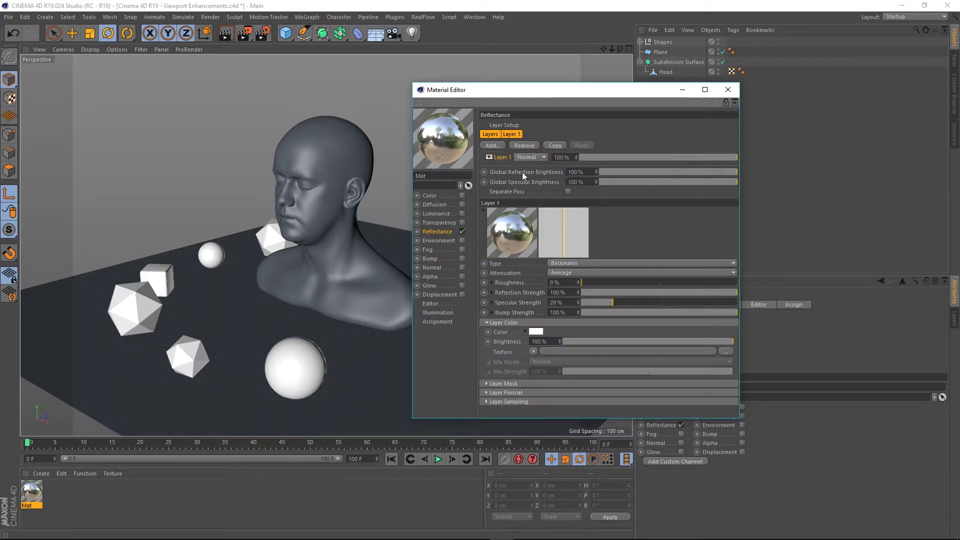
pyautogui.click(733, 91)
# Step: Apply the reflective material to the Shapes group, the Plane and the Subdivision Surface holding the head
pyautogui.moveTo(29, 494); pyautogui.dragTo(668, 43)
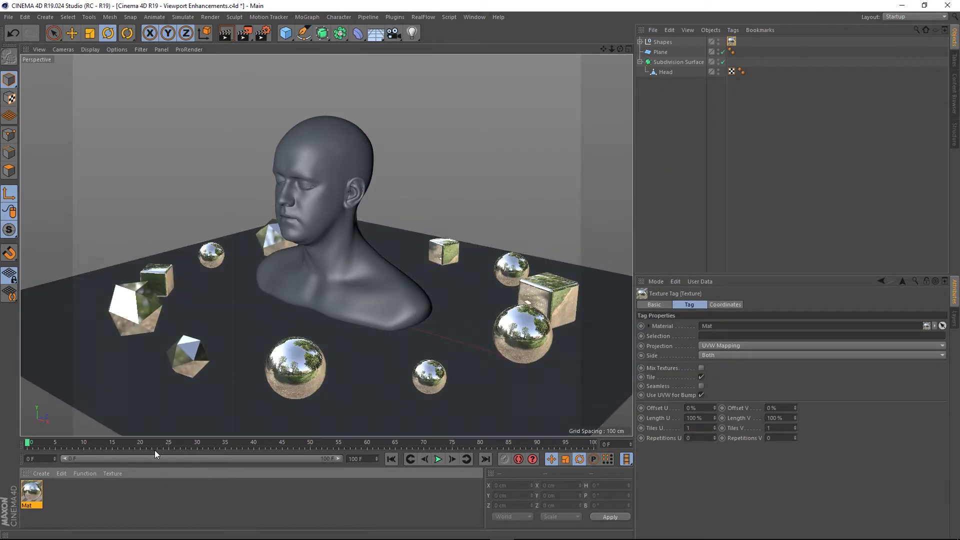
pyautogui.moveTo(36, 495); pyautogui.dragTo(667, 53)
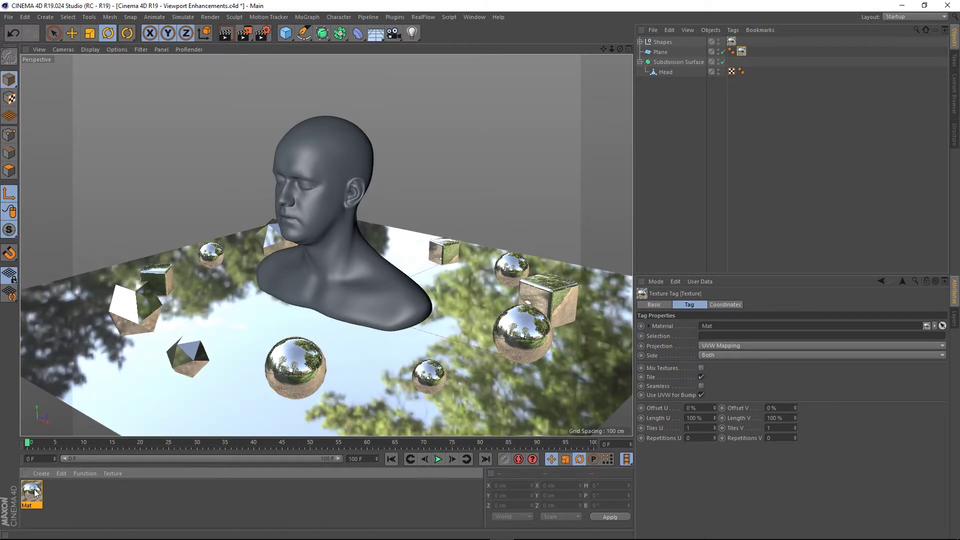
pyautogui.moveTo(35, 492); pyautogui.dragTo(676, 62)
pyautogui.click(682, 172)
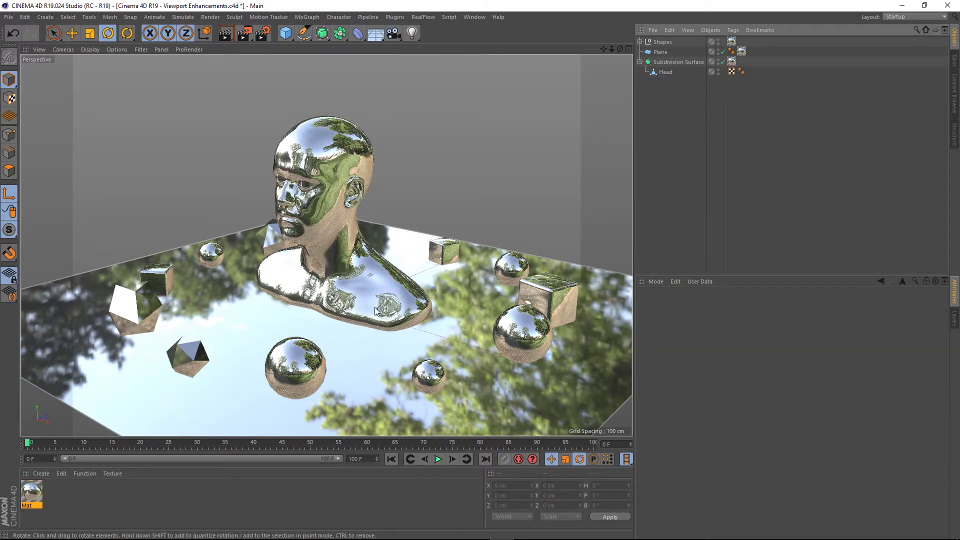
pyautogui.moveTo(376, 311)
pyautogui.keyDown('alt'); pyautogui.mouseDown()
pyautogui.moveTo(338, 325)
pyautogui.moveTo(274, 325)
pyautogui.moveTo(460, 295)
pyautogui.moveTo(393, 264)
pyautogui.moveTo(387, 325)
pyautogui.moveTo(368, 292)
pyautogui.moveTo(373, 299)
pyautogui.mouseUp(); pyautogui.keyUp('alt')
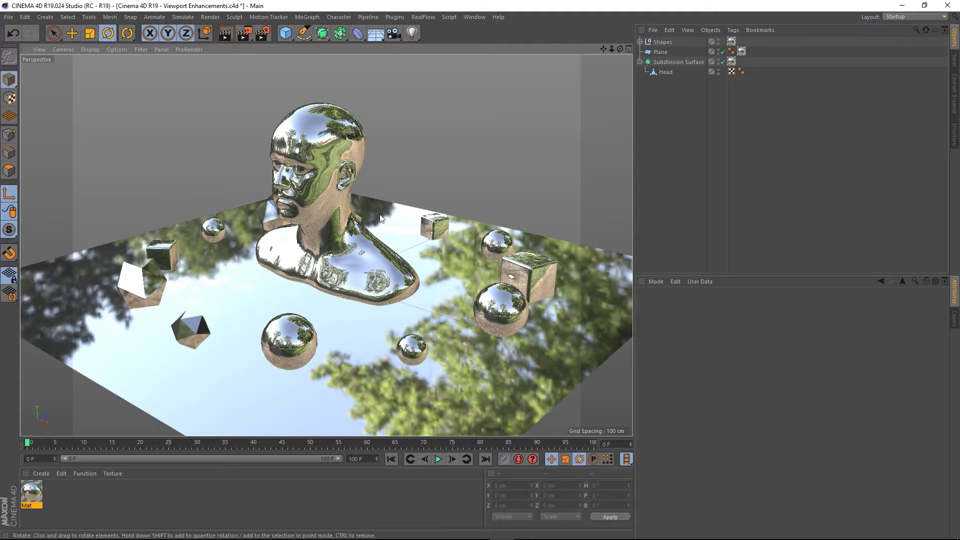
pyautogui.keyDown('alt'); pyautogui.moveTo(393, 256); pyautogui.dragTo(386, 263); pyautogui.keyUp('alt')
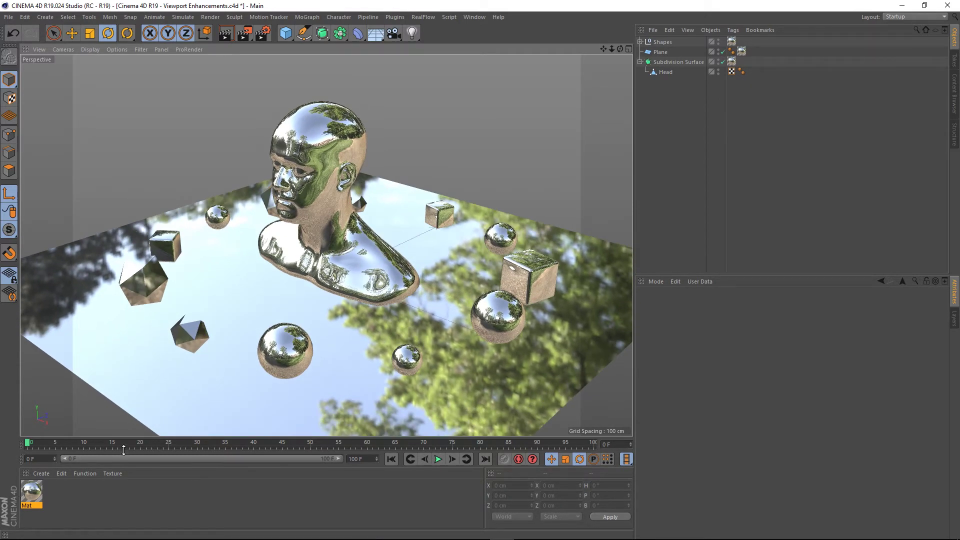
# Step: Create a second material and turn off its Color and Reflectance channels
pyautogui.doubleClick(119, 497)
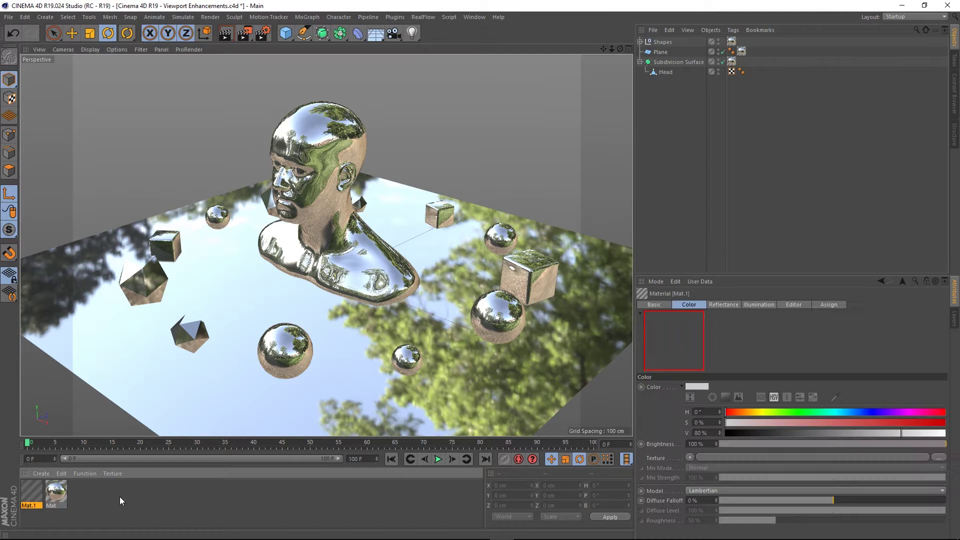
pyautogui.doubleClick(35, 490)
pyautogui.click(195, 173)
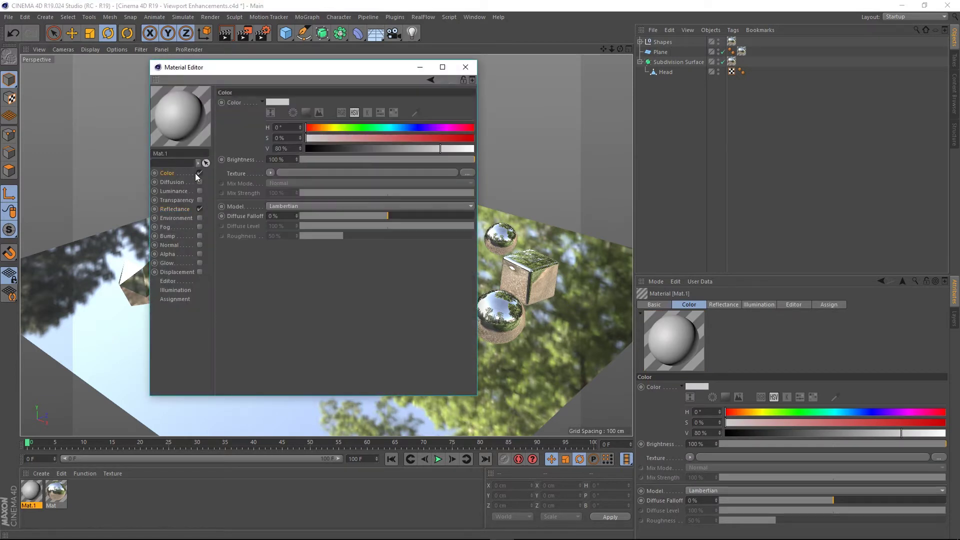
pyautogui.click(198, 173)
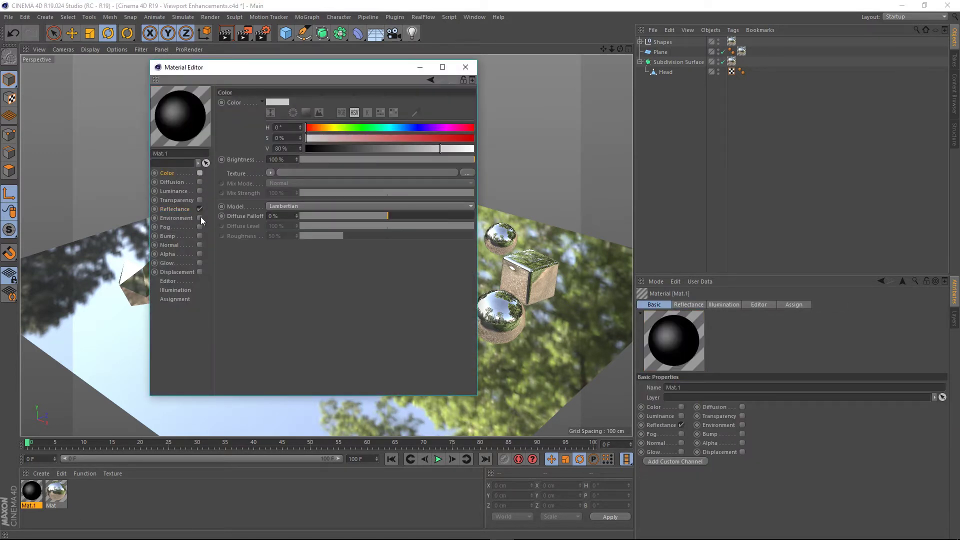
pyautogui.click(199, 209)
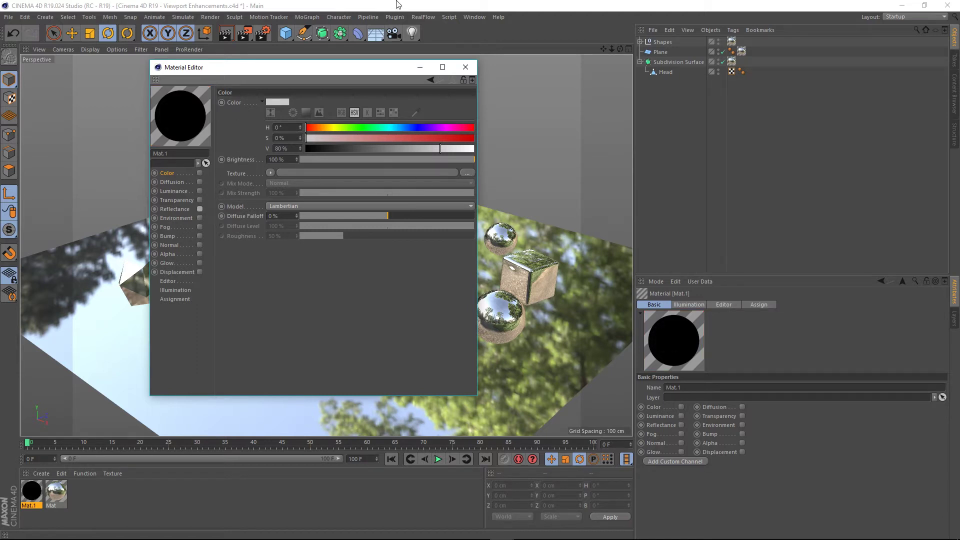
# Step: Open the Content Browser beside the Material Editor and search the Presets for "HDR"
pyautogui.click(474, 17)
pyautogui.click(494, 68)
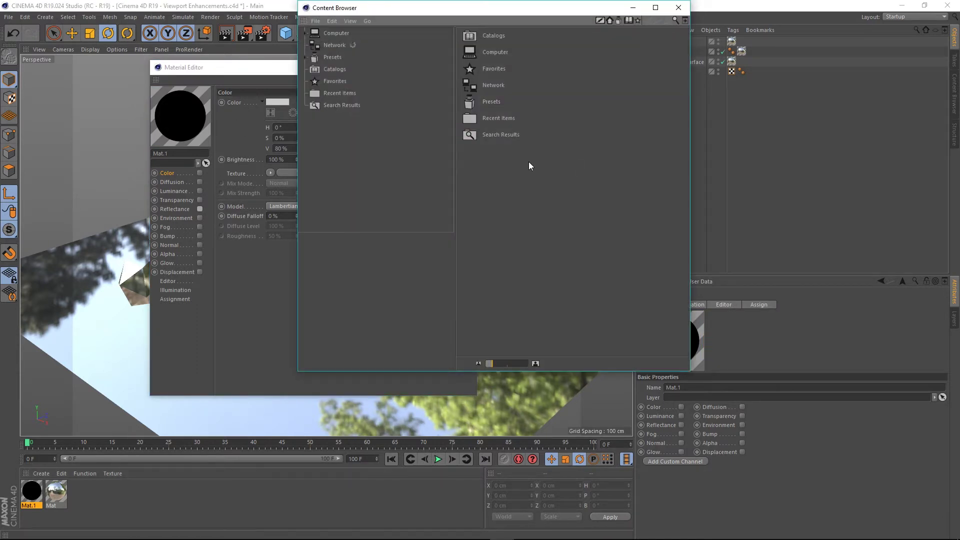
pyautogui.moveTo(484, 13); pyautogui.dragTo(692, 90)
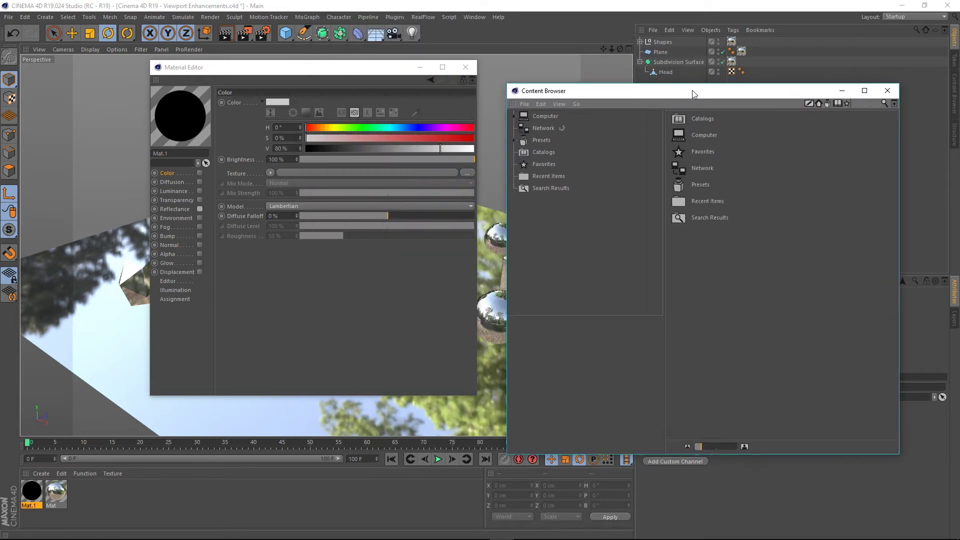
pyautogui.click(540, 140)
pyautogui.click(883, 103)
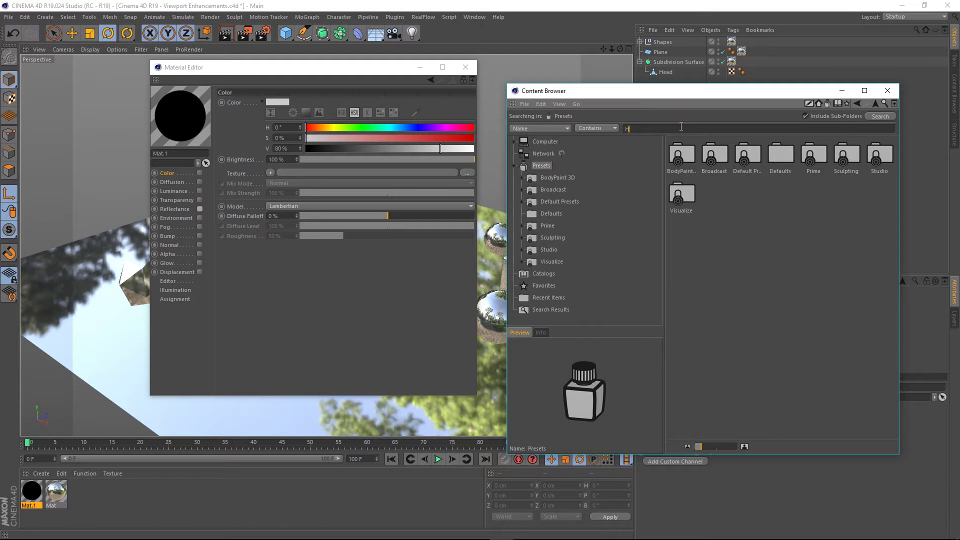
pyautogui.write('HDR')
pyautogui.press('Return')
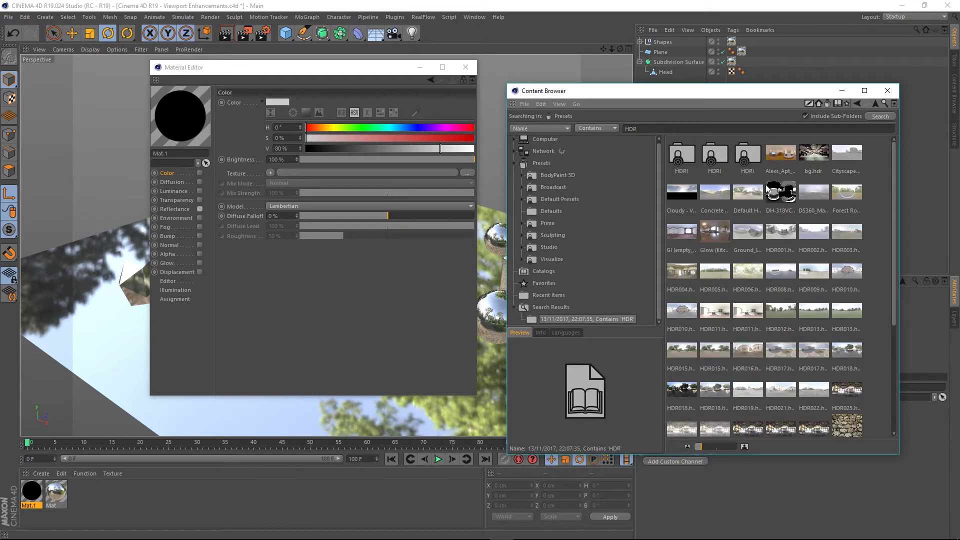
# Step: Enlarge the preset thumbnails and load Concrete Blocks.hdr as the new material's Color texture
pyautogui.moveTo(711, 446); pyautogui.dragTo(731, 445)
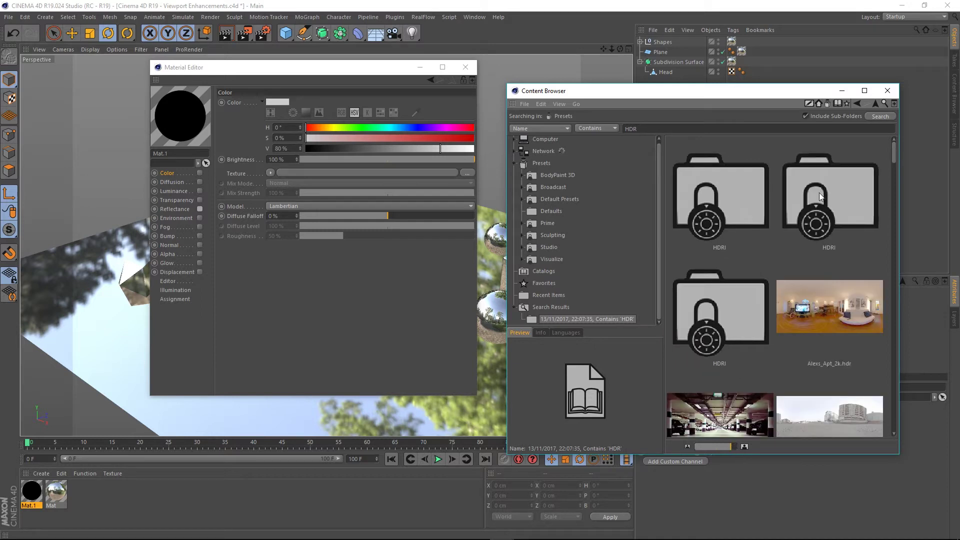
pyautogui.scroll(-3, 820, 220)
pyautogui.scroll(-2, 830, 235)
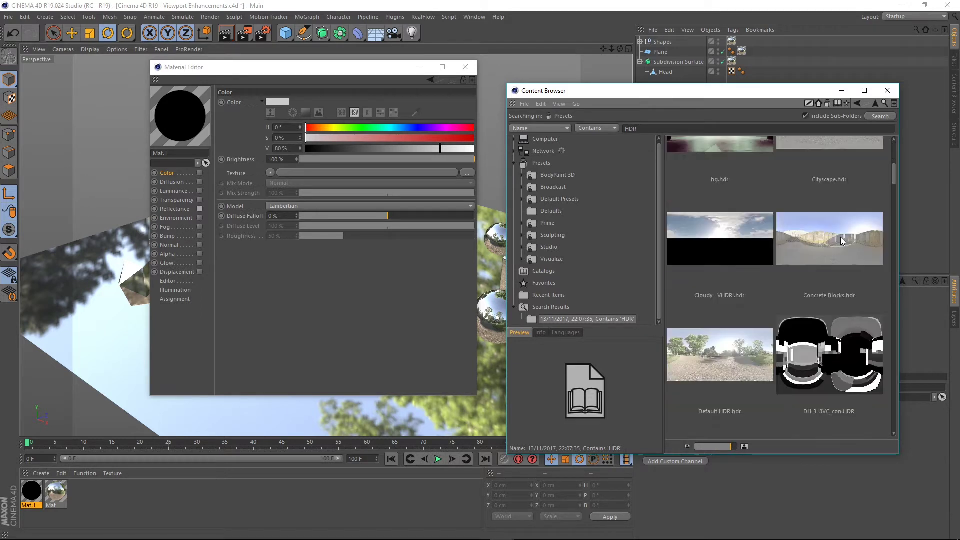
pyautogui.click(824, 234)
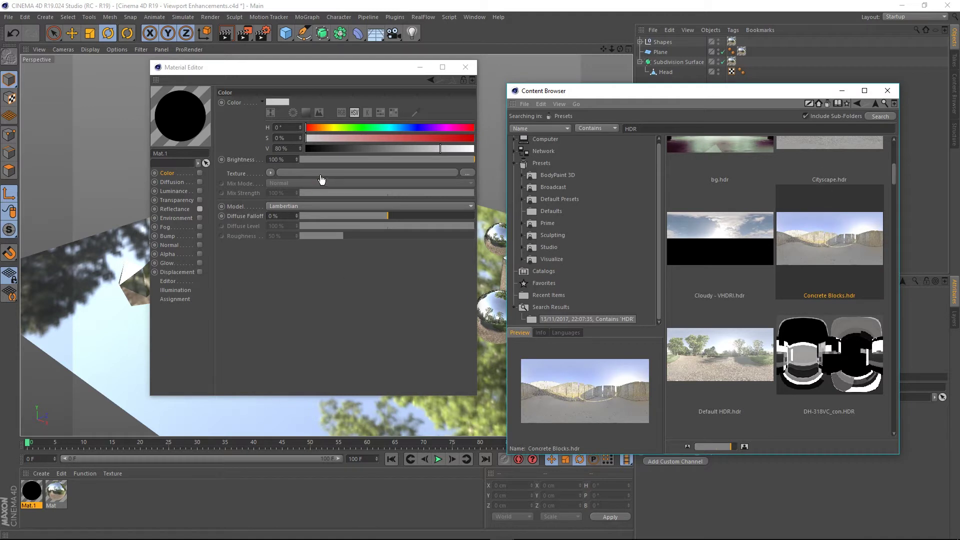
pyautogui.moveTo(320, 176); pyautogui.dragTo(320, 173)
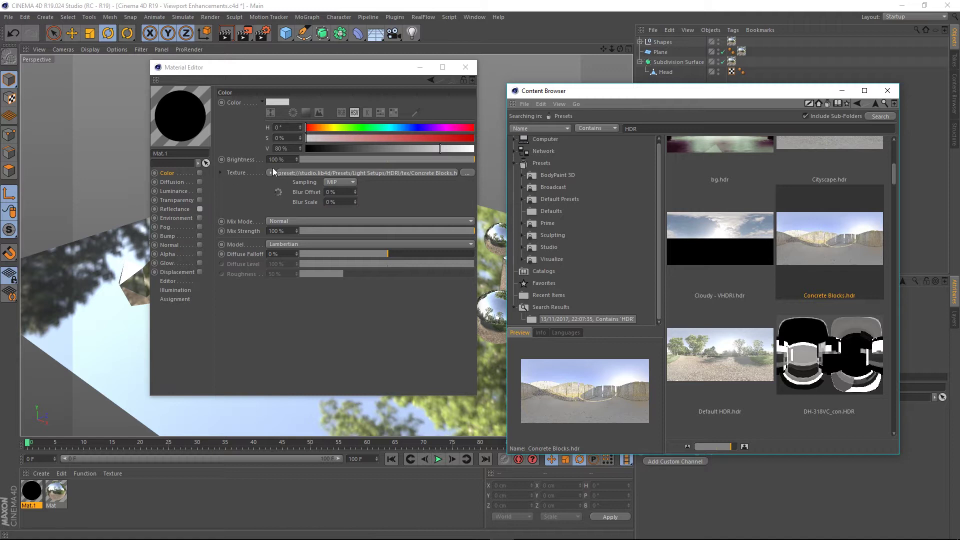
# Step: Enable the Luminance channel, copy the Color texture into it, and close the Content Browser and Material Editor
pyautogui.rightClick(236, 172)
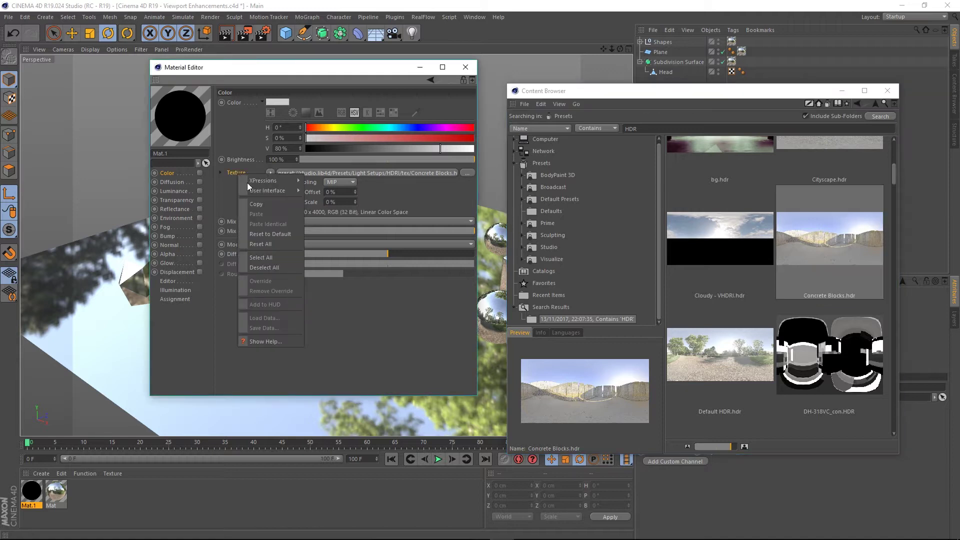
pyautogui.click(254, 204)
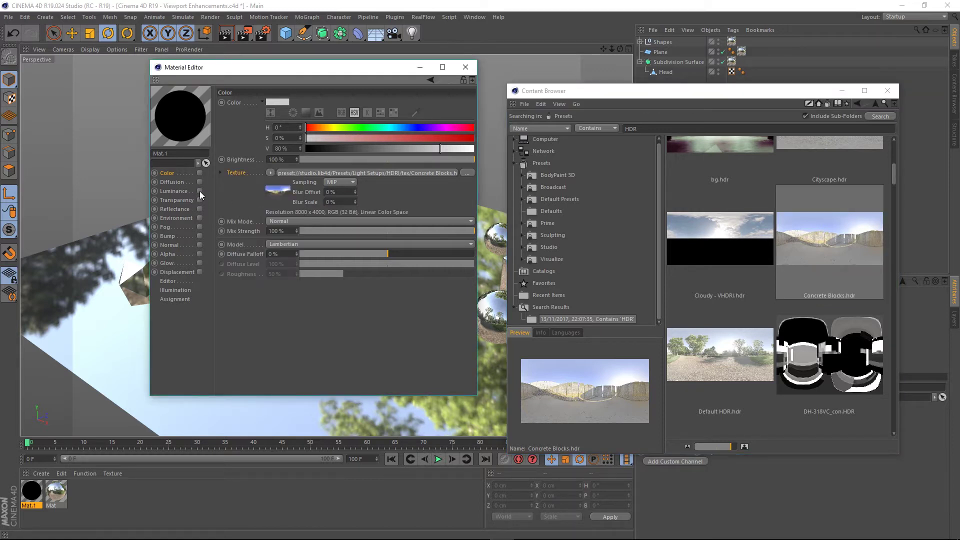
pyautogui.click(200, 191)
pyautogui.rightClick(238, 174)
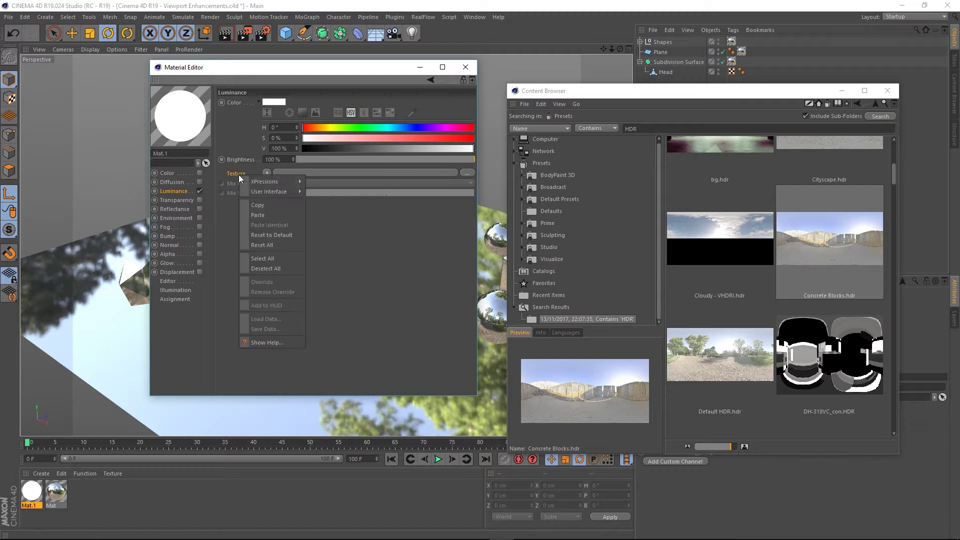
pyautogui.click(256, 215)
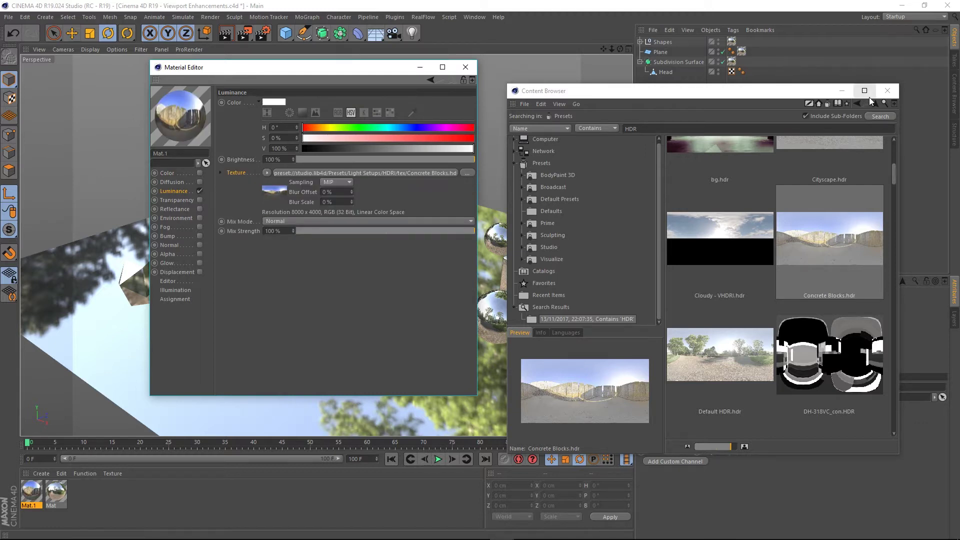
pyautogui.click(886, 92)
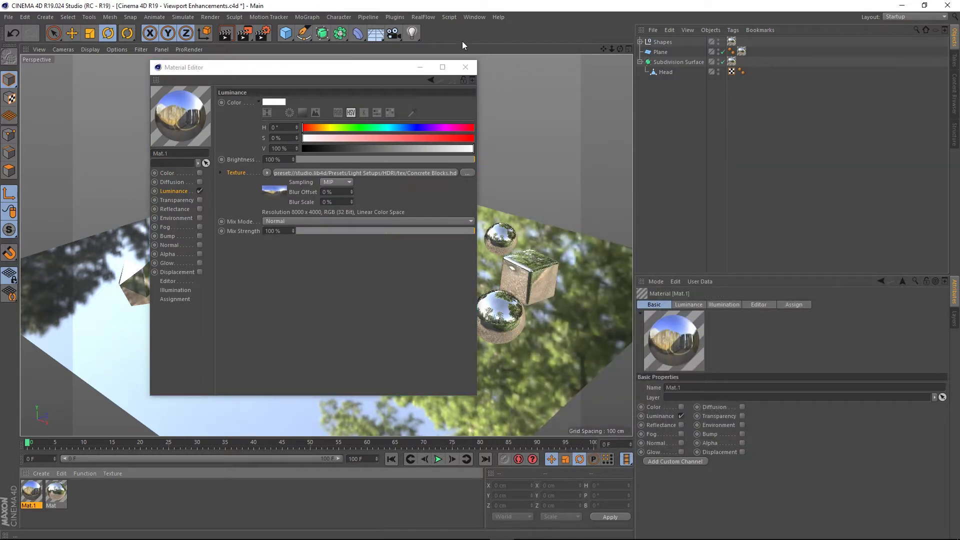
pyautogui.click(465, 67)
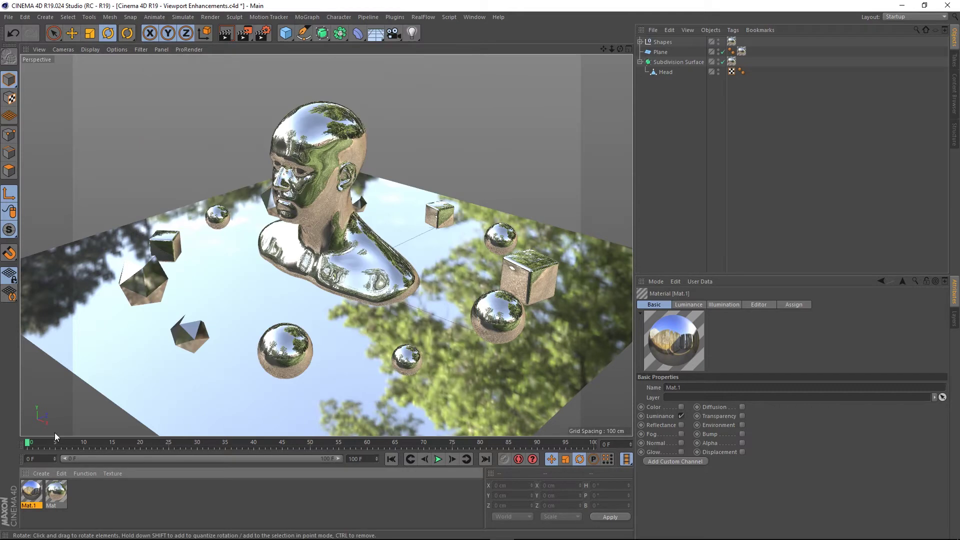
# Step: Rename the HDR luminance material to "Sky"
pyautogui.doubleClick(31, 492)
pyautogui.doubleClick(177, 154)
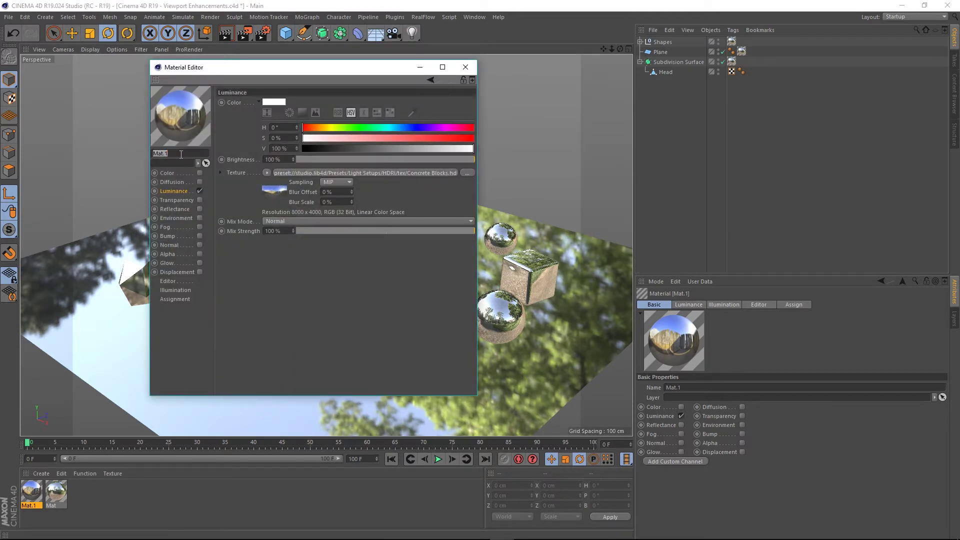
pyautogui.write('Sky')
pyautogui.press('Return')
pyautogui.click(464, 68)
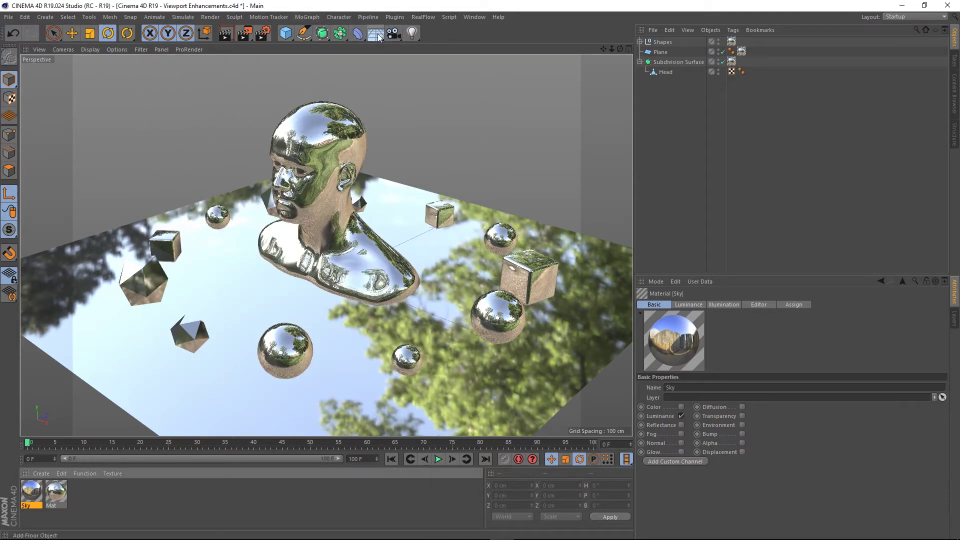
# Step: Add a Sky object to the scene and apply the Sky material to it
pyautogui.click(375, 33)
pyautogui.click(404, 66)
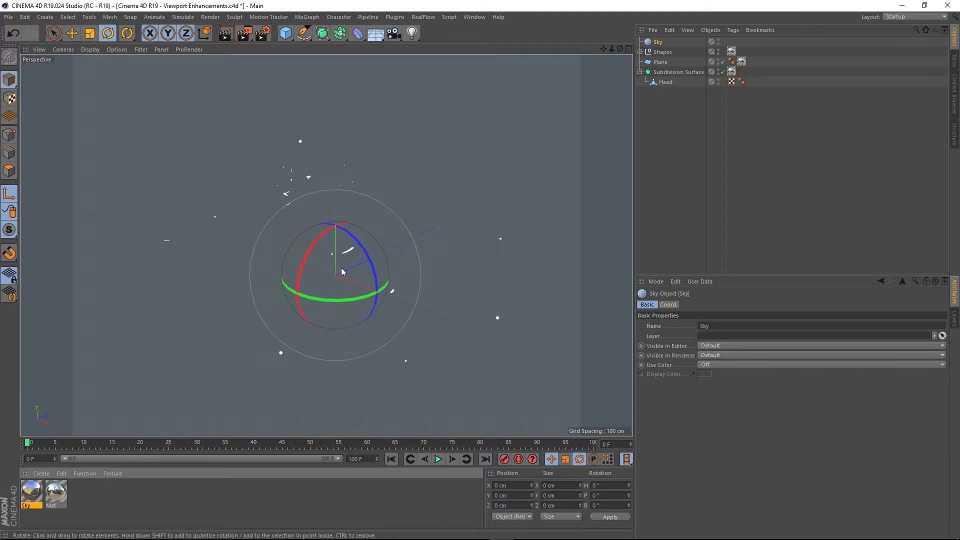
pyautogui.keyDown('alt'); pyautogui.moveTo(348, 280); pyautogui.dragTo(365, 268); pyautogui.keyUp('alt')
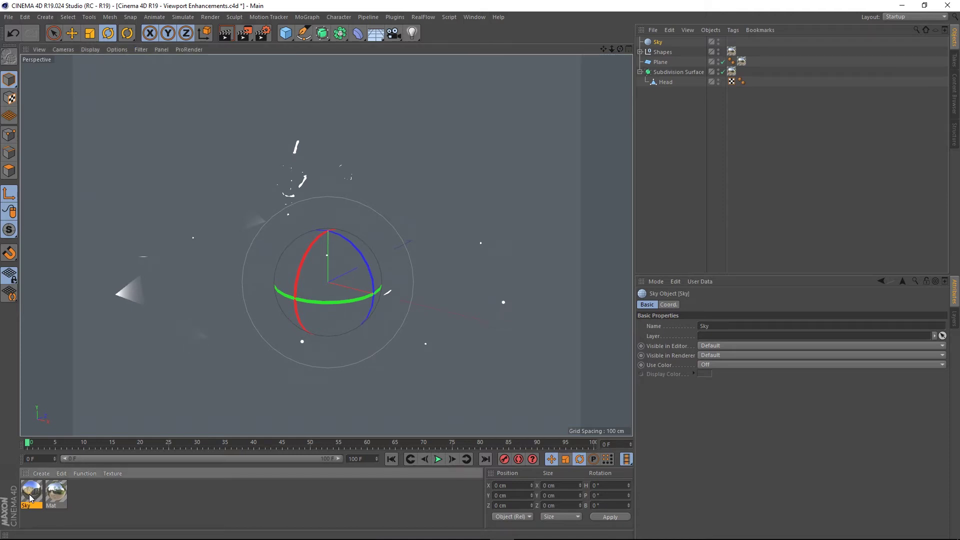
pyautogui.moveTo(611, 49); pyautogui.dragTo(658, 42)
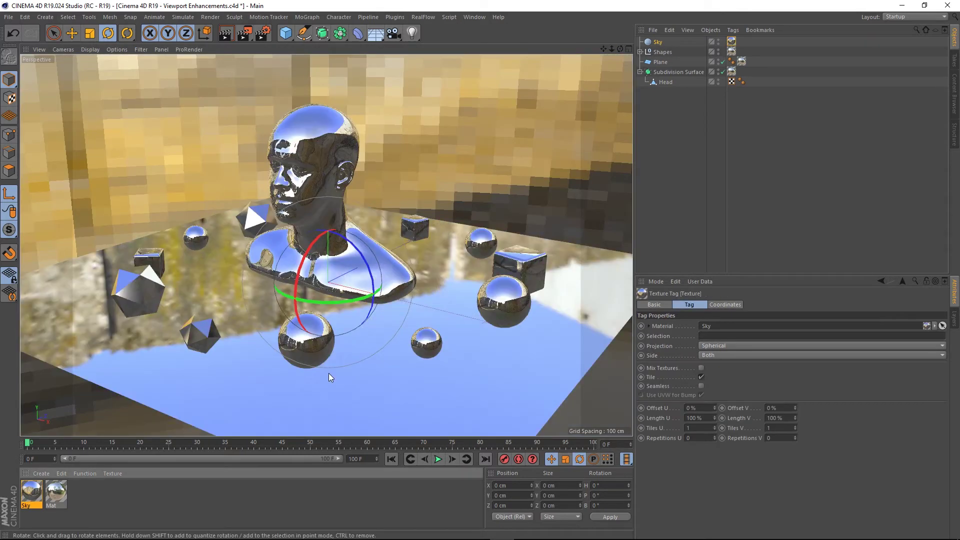
# Step: Render the viewport to compare the background, set the Sky material's Texture Preview Size to 4096x4096 (64 MB), and close the Material Editor
pyautogui.keyDown('alt'); pyautogui.moveTo(310, 298); pyautogui.dragTo(509, 161); pyautogui.keyUp('alt')
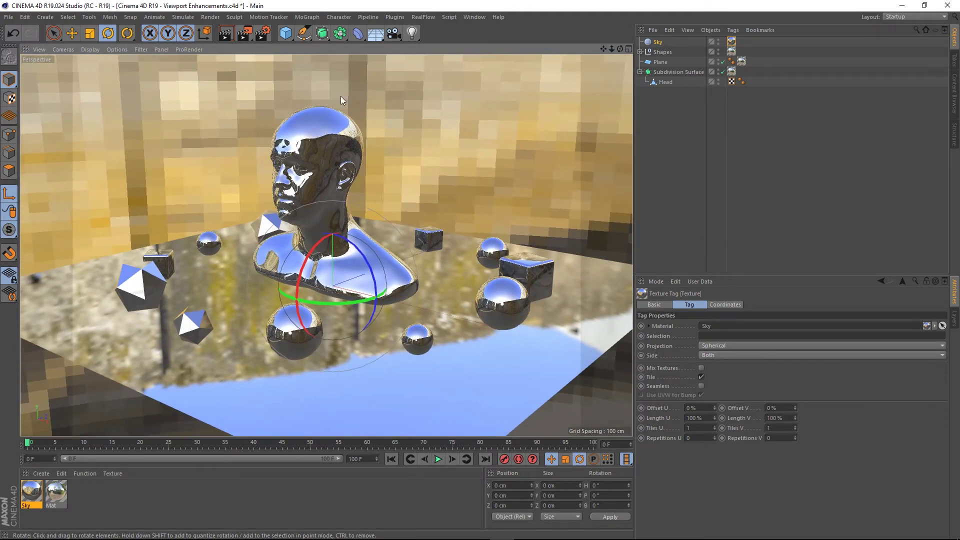
pyautogui.doubleClick(28, 502)
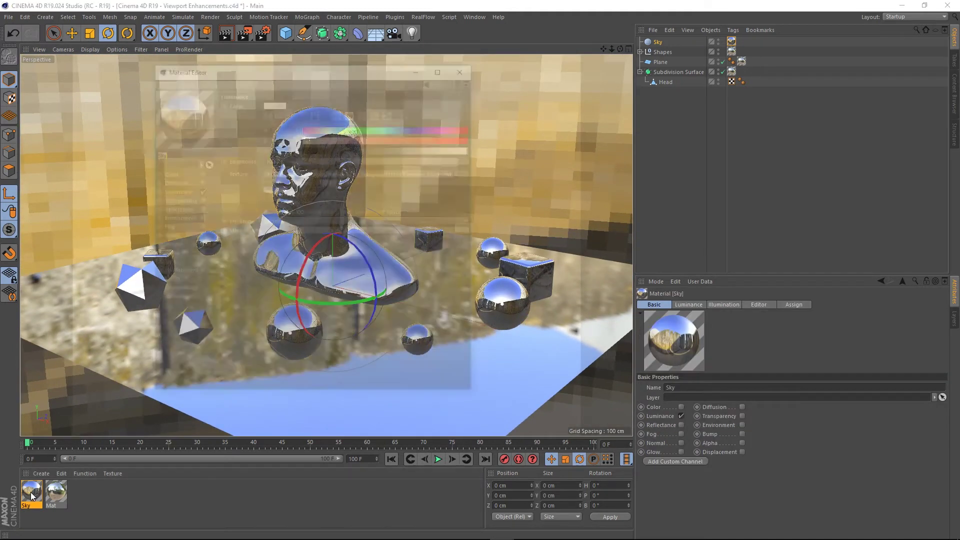
pyautogui.click(167, 281)
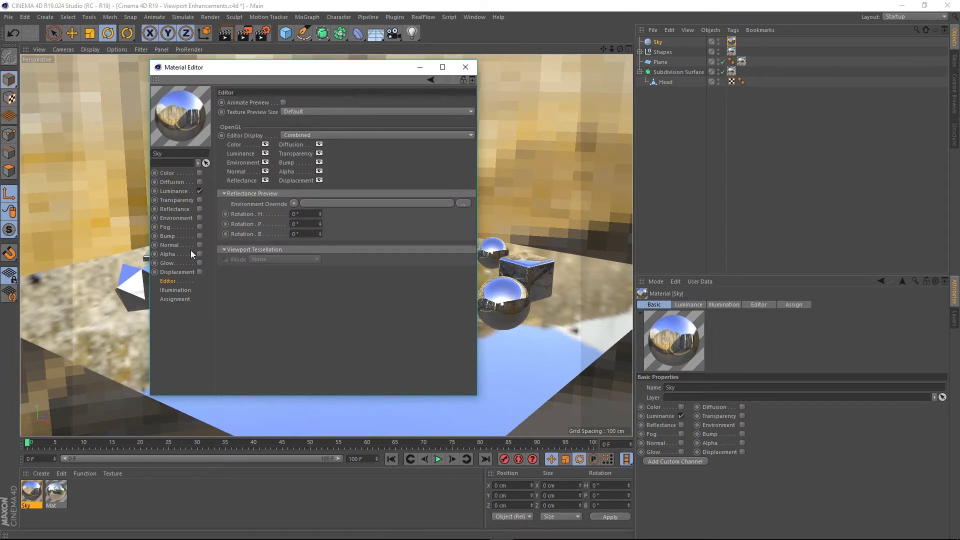
pyautogui.moveTo(312, 67); pyautogui.dragTo(710, 124)
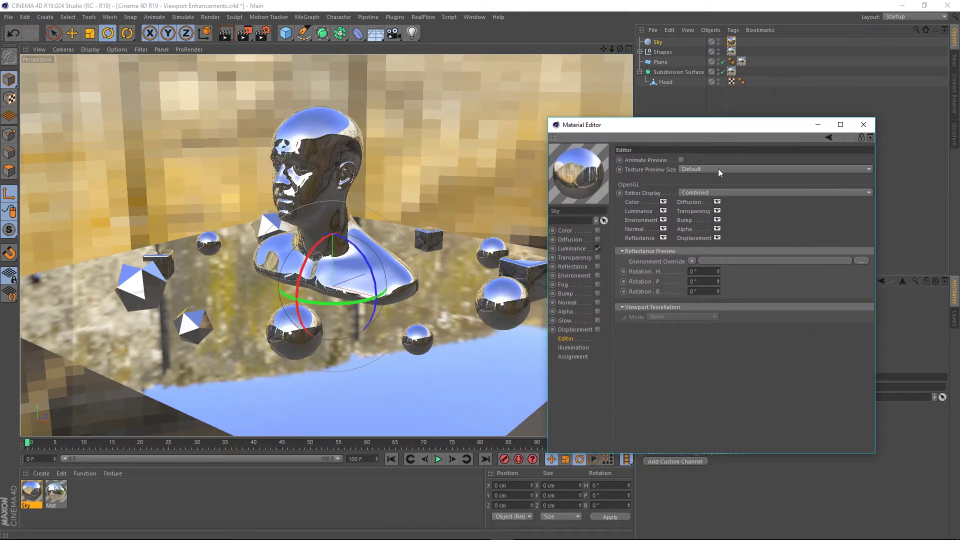
pyautogui.click(229, 37)
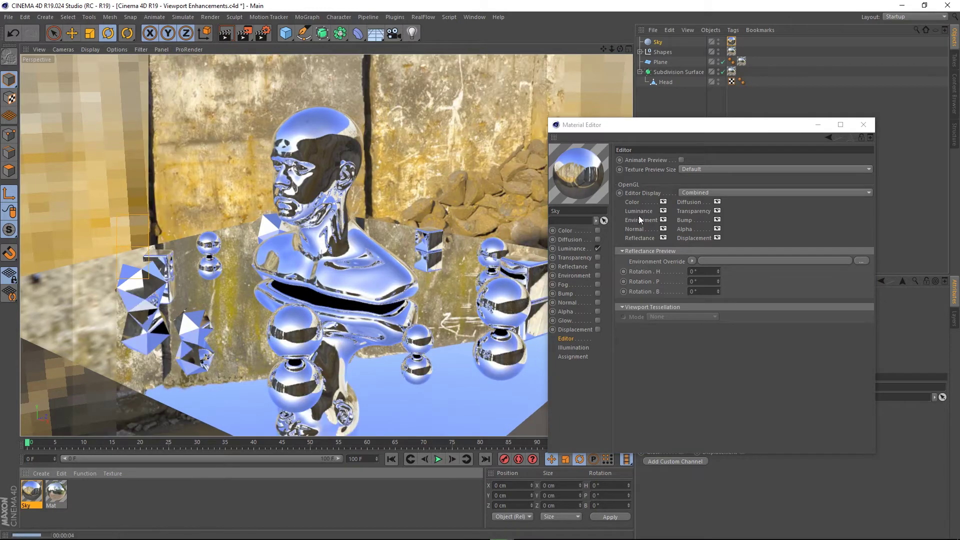
pyautogui.click(699, 169)
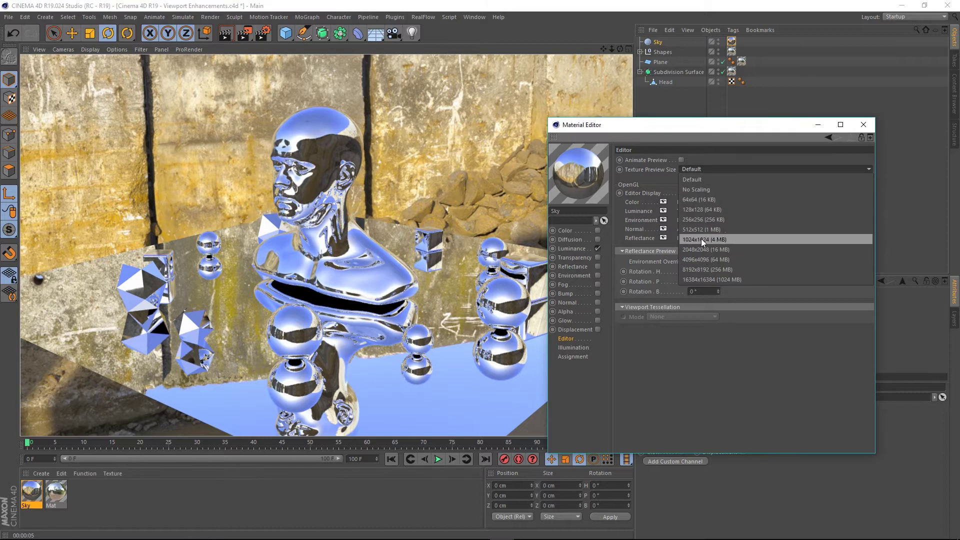
pyautogui.click(706, 258)
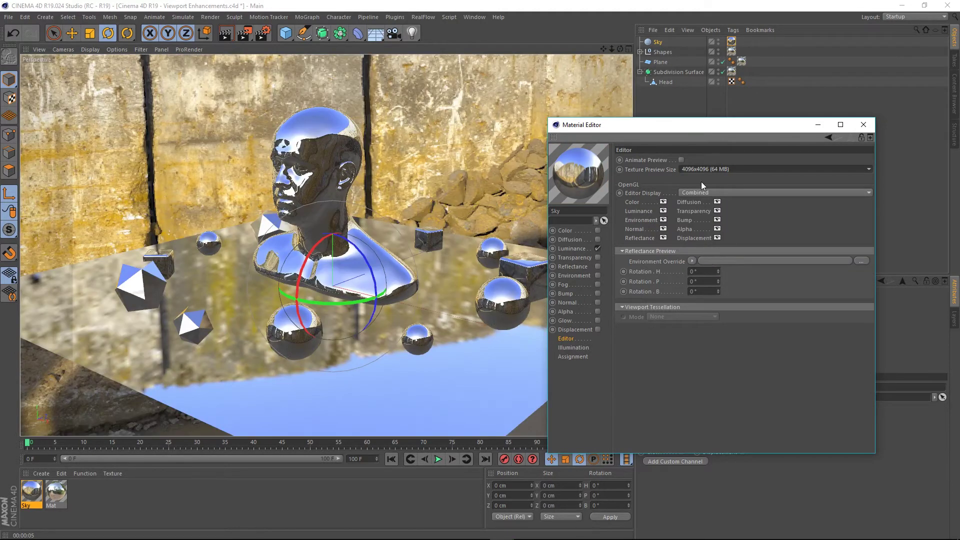
pyautogui.click(863, 124)
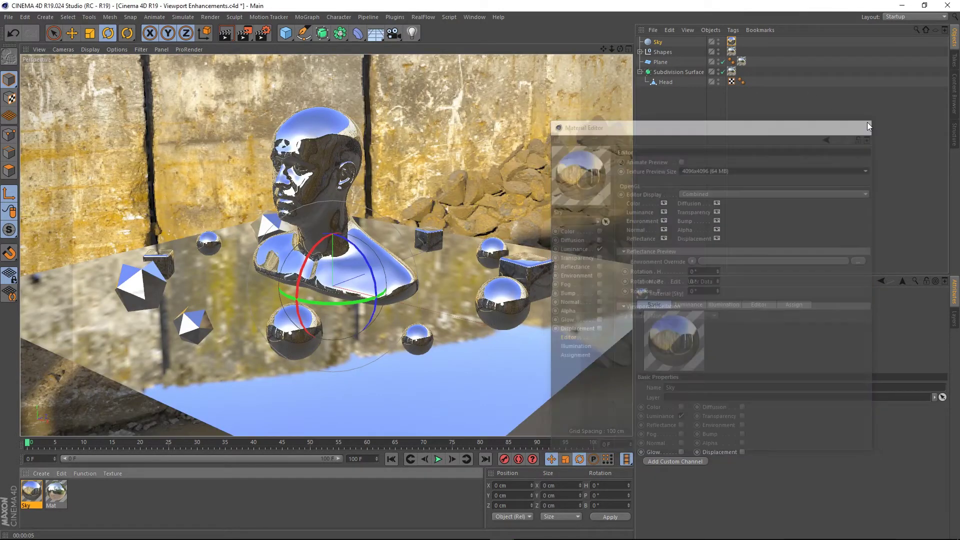
# Step: Deselect the Sky object and enable Screen-Space Local Reflections in the perspective viewport's Enhanced OpenGL reflection settings
pyautogui.moveTo(233, 242)
pyautogui.keyDown('alt'); pyautogui.mouseDown()
pyautogui.moveTo(232, 271)
pyautogui.moveTo(233, 247)
pyautogui.mouseUp(); pyautogui.keyUp('alt')
pyautogui.keyDown('alt'); pyautogui.moveTo(309, 171); pyautogui.dragTo(331, 179); pyautogui.keyUp('alt')
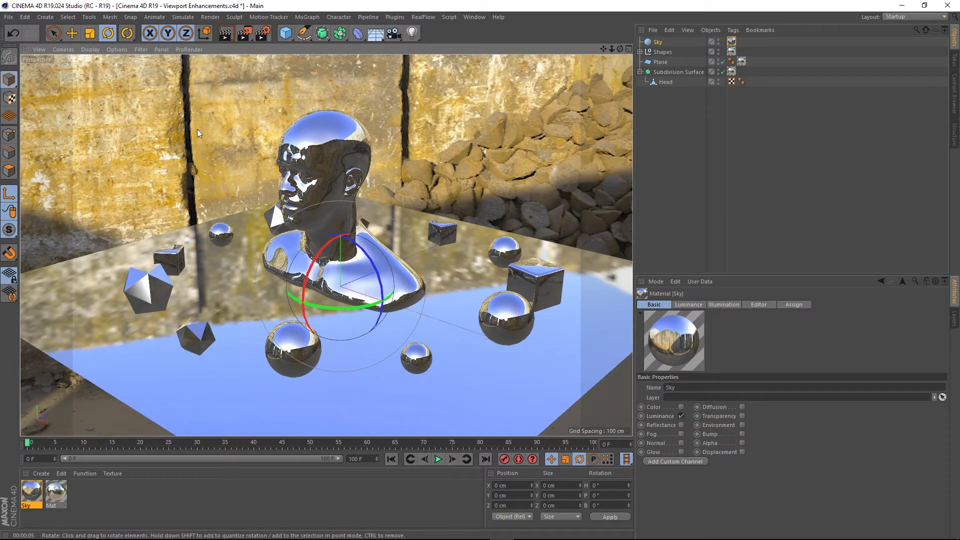
pyautogui.click(685, 171)
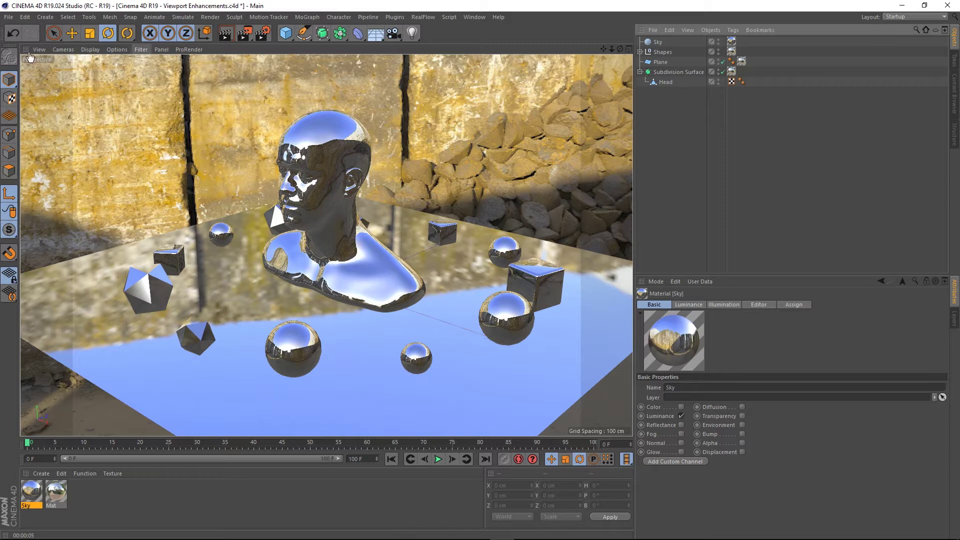
pyautogui.click(122, 49)
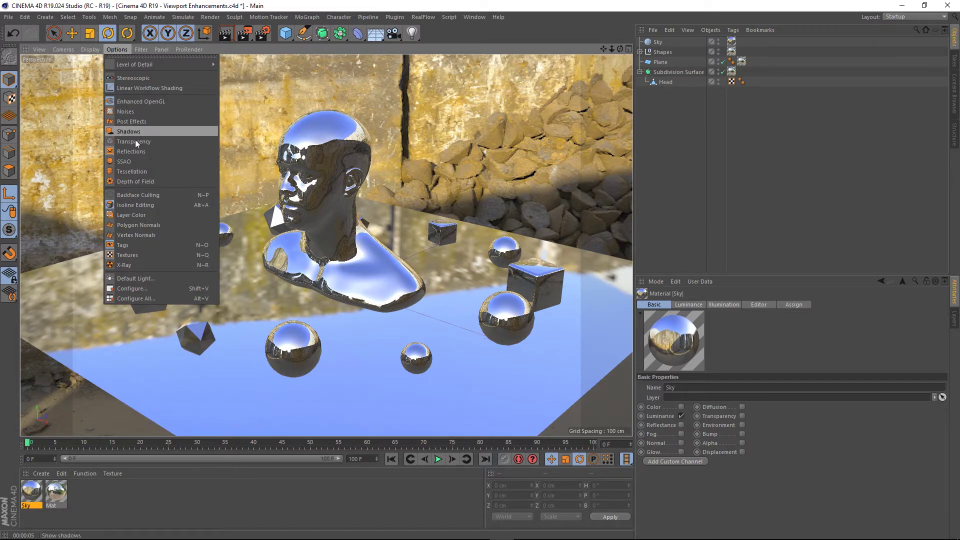
pyautogui.click(204, 4)
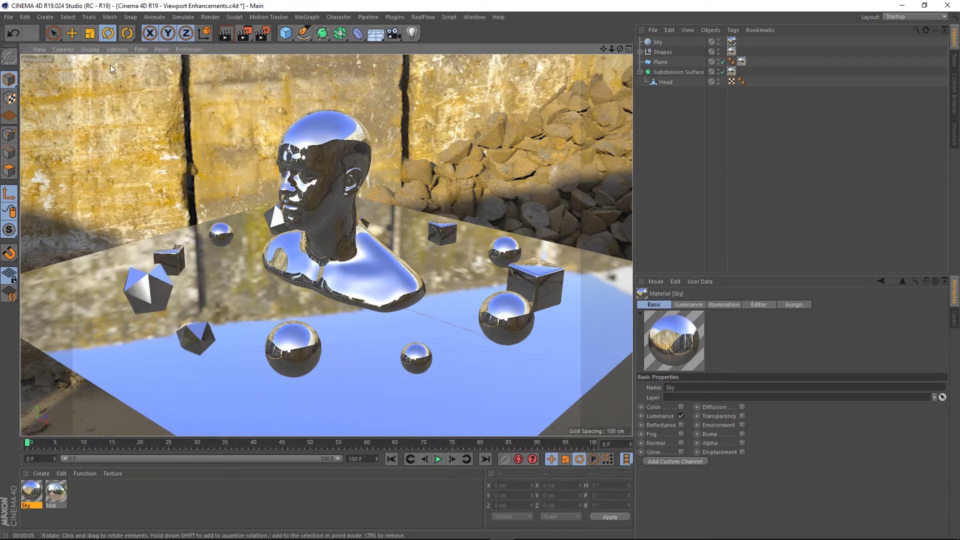
pyautogui.click(115, 48)
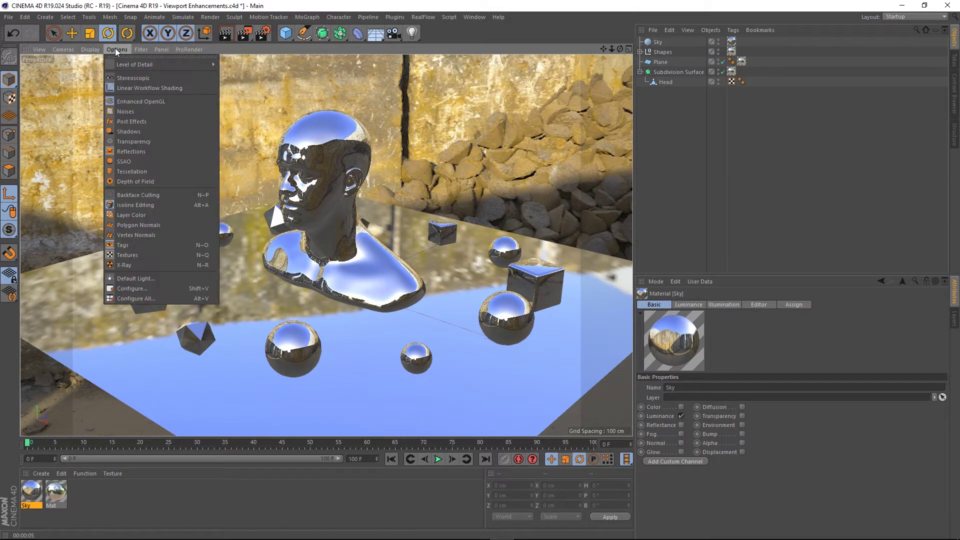
pyautogui.click(133, 289)
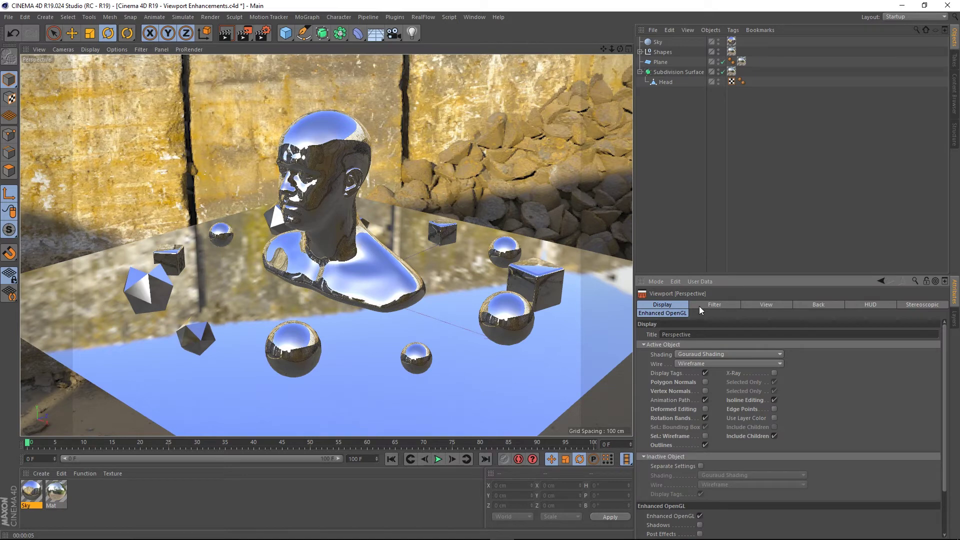
pyautogui.click(671, 313)
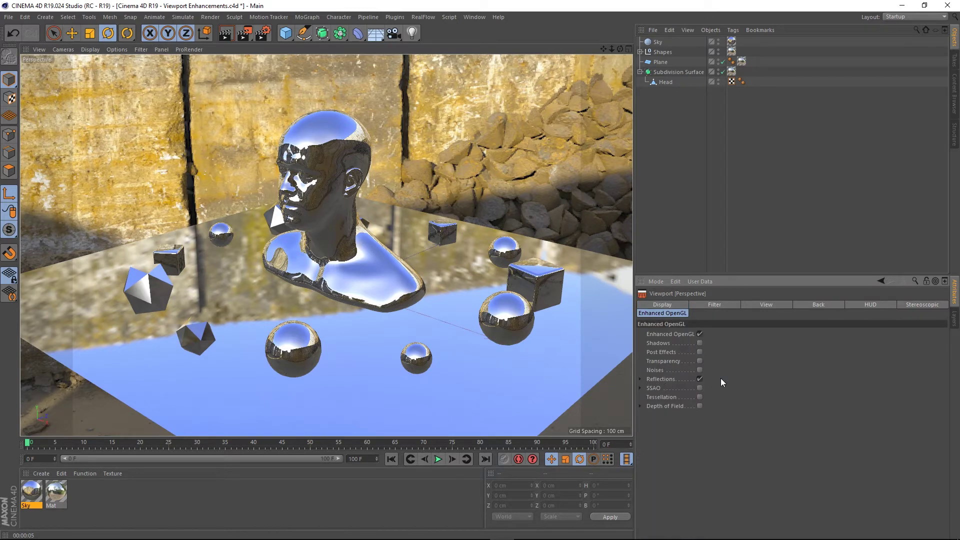
pyautogui.click(640, 379)
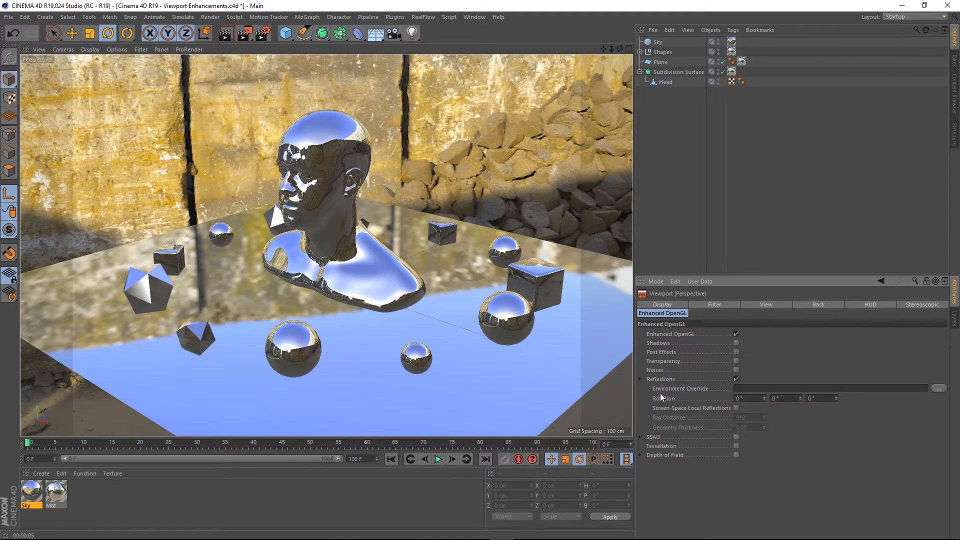
pyautogui.click(736, 408)
# Step: Examine the local reflections of the head, cube and spheres on the floor plane from several angles and distances
pyautogui.moveTo(352, 279)
pyautogui.keyDown('alt'); pyautogui.mouseDown()
pyautogui.moveTo(382, 245)
pyautogui.moveTo(353, 248)
pyautogui.moveTo(354, 270)
pyautogui.moveTo(364, 270)
pyautogui.mouseUp(); pyautogui.keyUp('alt')
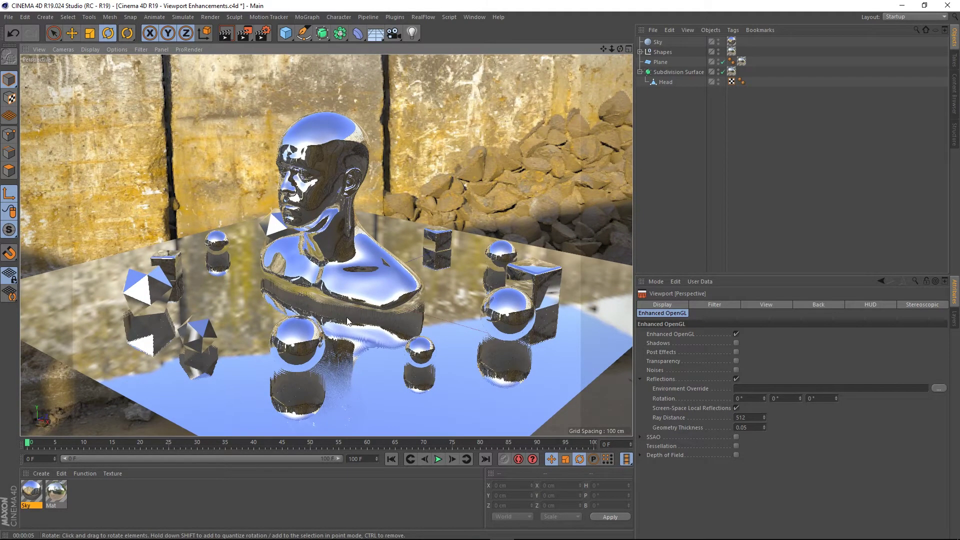
pyautogui.keyDown('alt'); pyautogui.moveTo(443, 304); pyautogui.dragTo(253, 293); pyautogui.keyUp('alt')
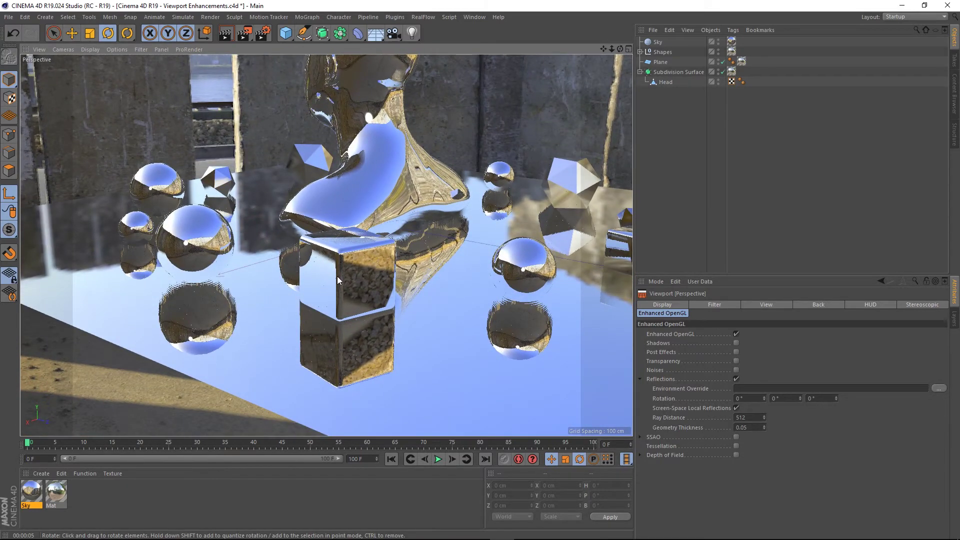
pyautogui.keyDown('alt'); pyautogui.moveTo(336, 276); pyautogui.dragTo(339, 288); pyautogui.keyUp('alt')
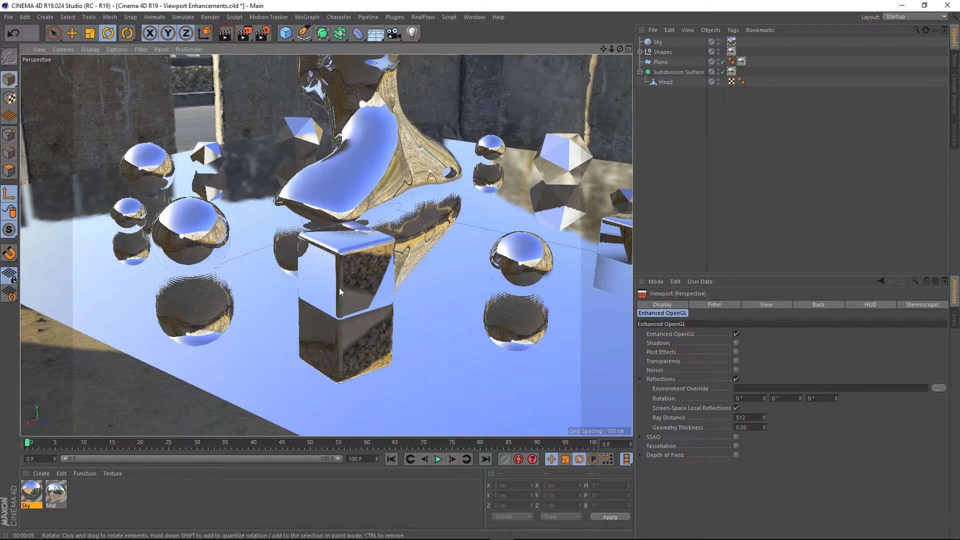
pyautogui.keyDown('alt'); pyautogui.moveTo(339, 286); pyautogui.dragTo(337, 269); pyautogui.keyUp('alt')
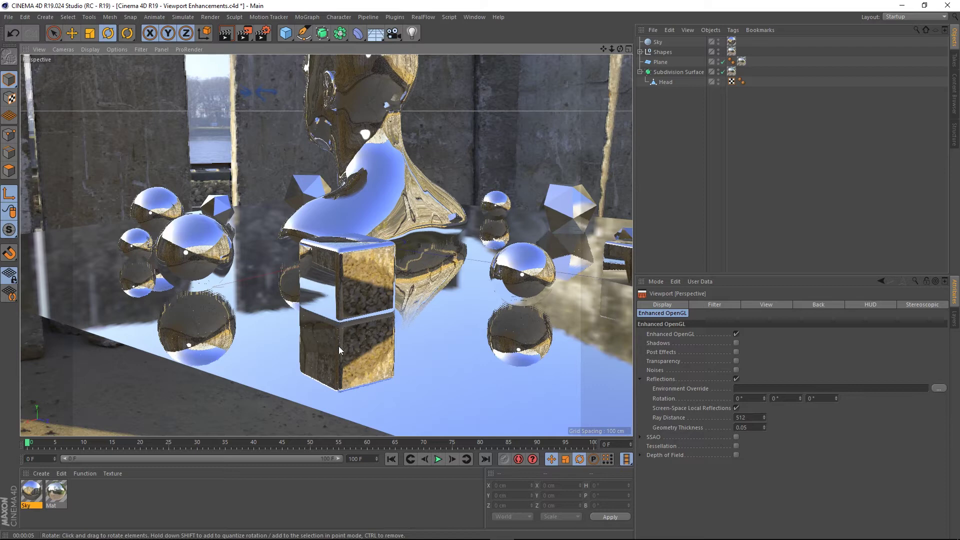
pyautogui.keyDown('alt'); pyautogui.moveTo(329, 231); pyautogui.dragTo(325, 265); pyautogui.keyUp('alt')
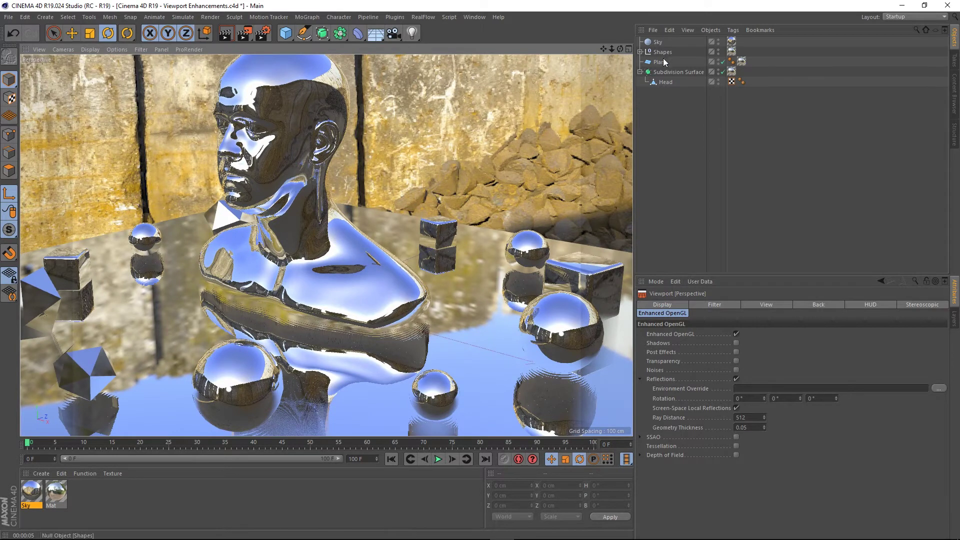
# Step: Select the head's Subdivision Surface, try moving it vertically above the reflective plane, and undo the move
pyautogui.click(221, 254)
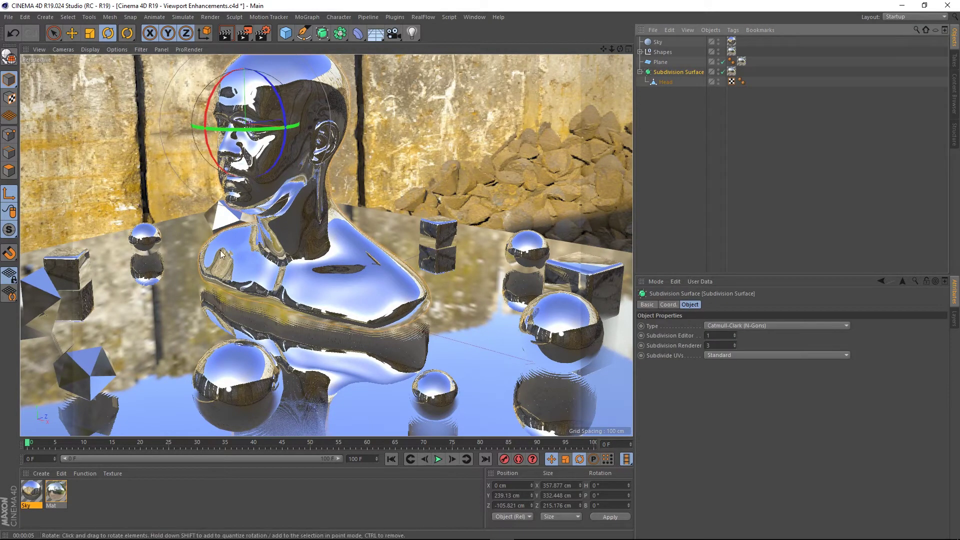
pyautogui.click(73, 33)
pyautogui.hotkey('ctrl', 'z')
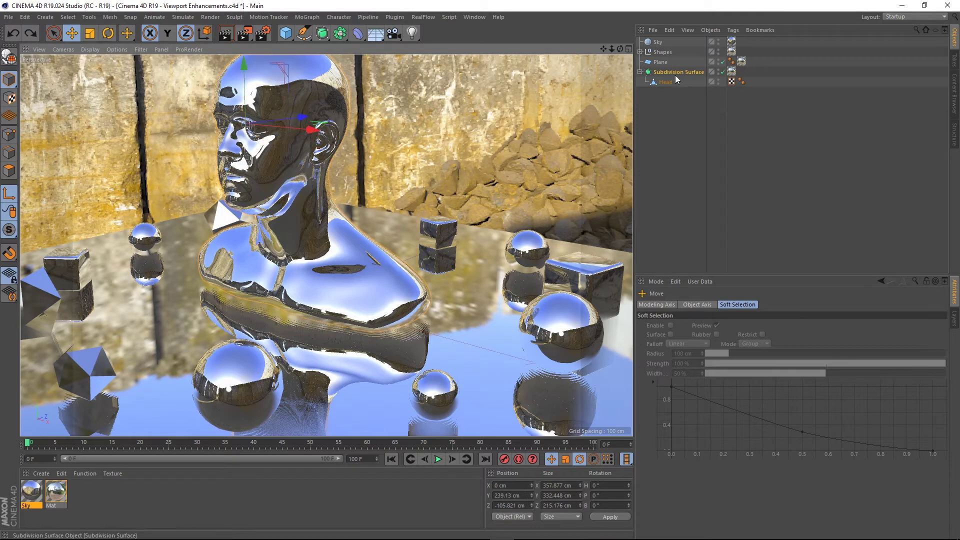
pyautogui.click(664, 81)
pyautogui.click(688, 73)
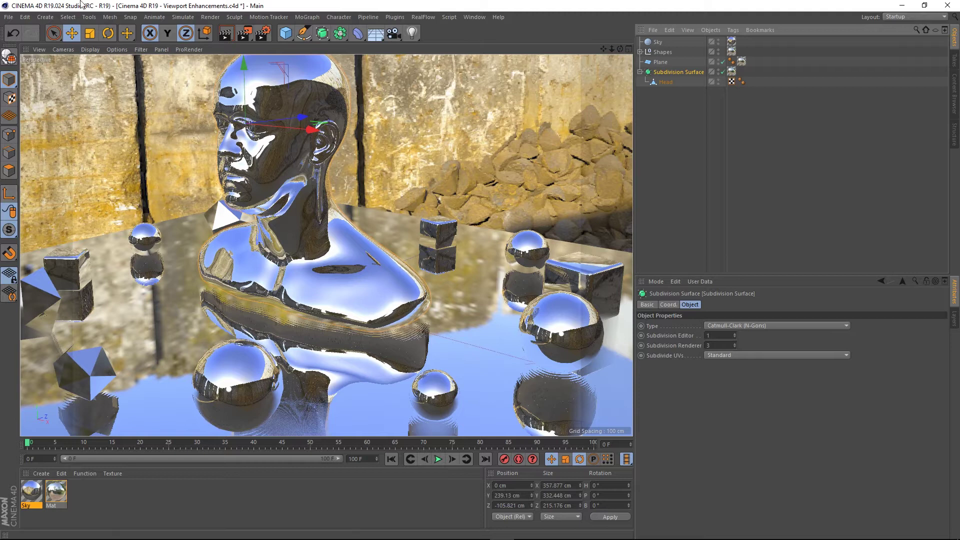
pyautogui.moveTo(248, 70); pyautogui.dragTo(241, 103)
pyautogui.keyDown('alt'); pyautogui.moveTo(266, 152); pyautogui.dragTo(337, 261); pyautogui.keyUp('alt')
pyautogui.hotkey('ctrl', 'z')
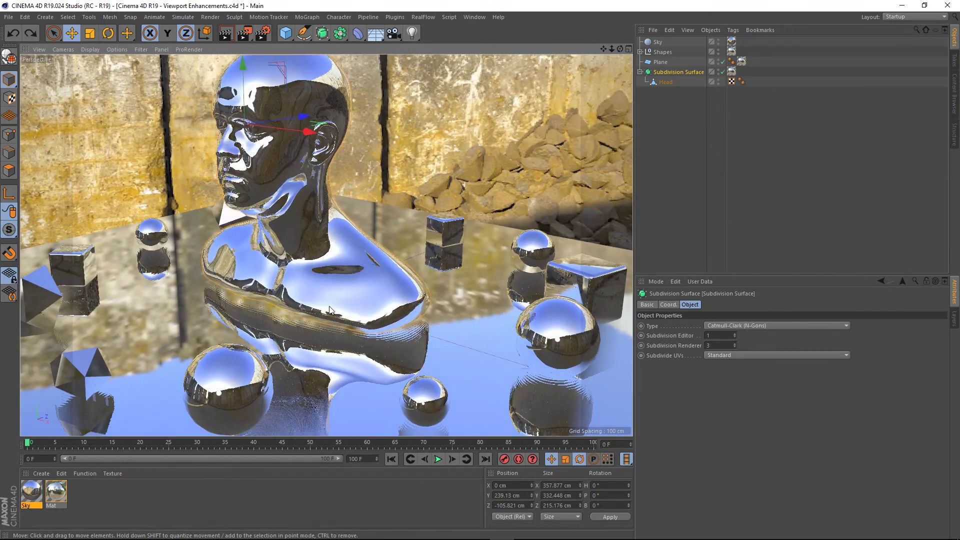
# Step: Delete the Mat texture tags from the Shapes, Plane and Subdivision Surface objects
pyautogui.keyDown('alt'); pyautogui.moveTo(337, 310); pyautogui.dragTo(294, 316); pyautogui.keyUp('alt')
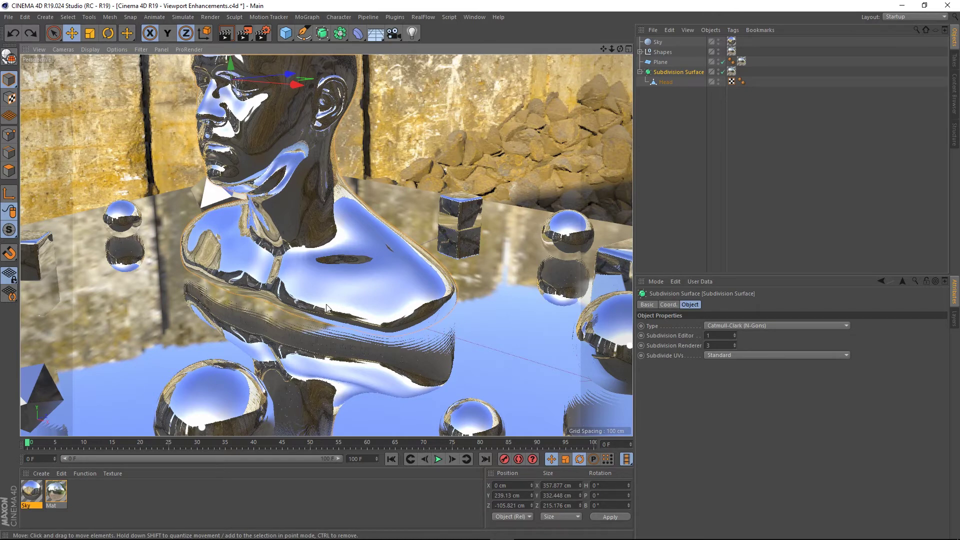
pyautogui.keyDown('alt'); pyautogui.moveTo(326, 307); pyautogui.dragTo(346, 247); pyautogui.keyUp('alt')
pyautogui.scroll(2, 378, 197)
pyautogui.scroll(-3, 376, 252)
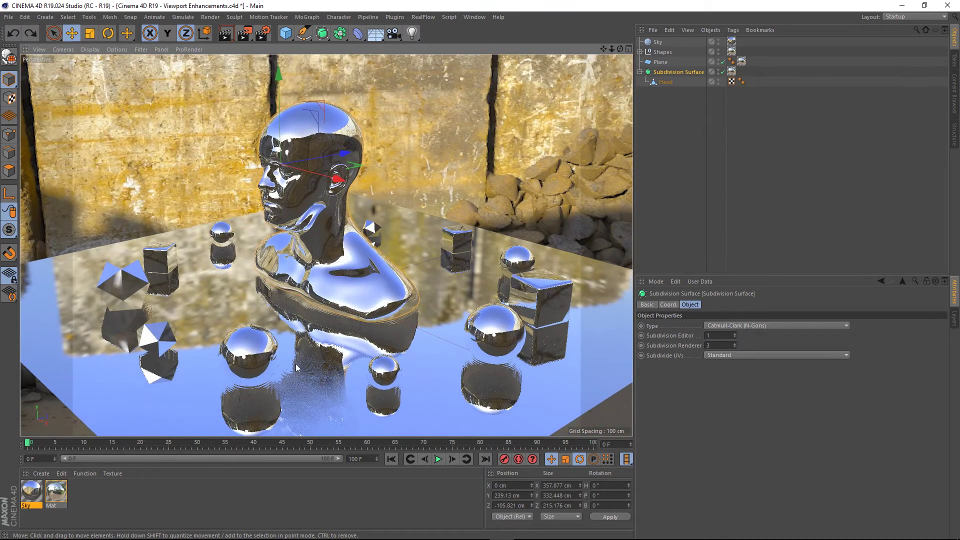
pyautogui.click(731, 42)
pyautogui.click(732, 53)
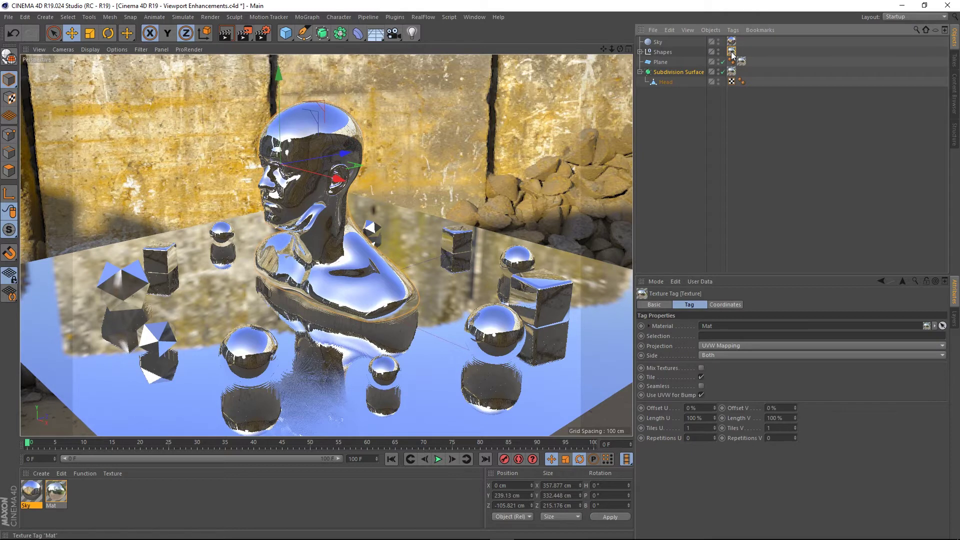
pyautogui.moveTo(732, 55)
pyautogui.mouseDown()
pyautogui.moveTo(740, 61)
pyautogui.moveTo(731, 72)
pyautogui.mouseUp()
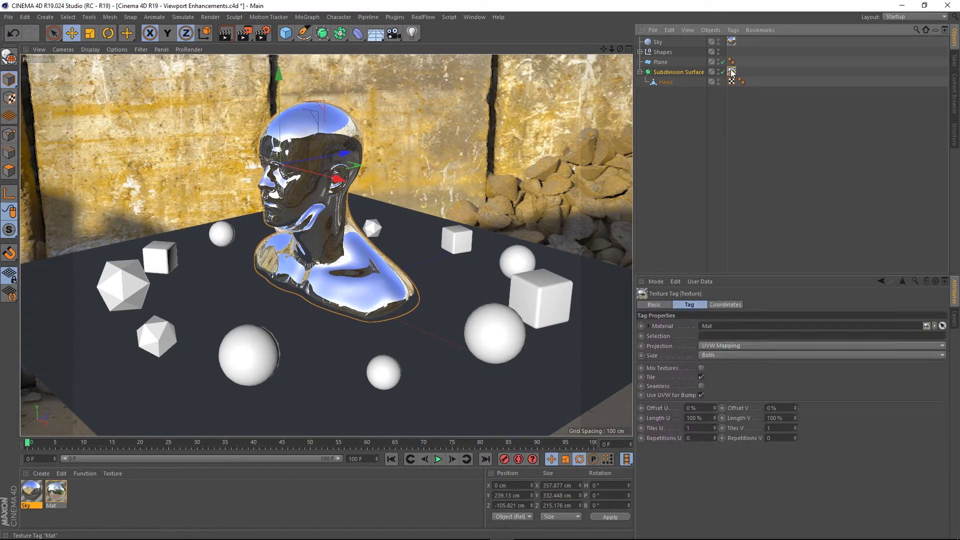
pyautogui.press('Delete')
# Step: Create a new material and make its Color channel red with saturation 100%
pyautogui.doubleClick(133, 506)
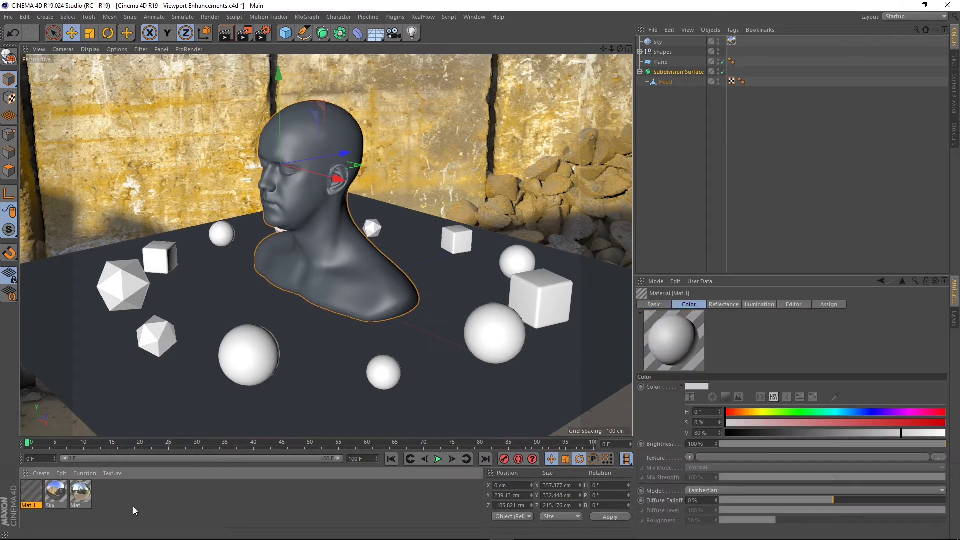
pyautogui.doubleClick(30, 492)
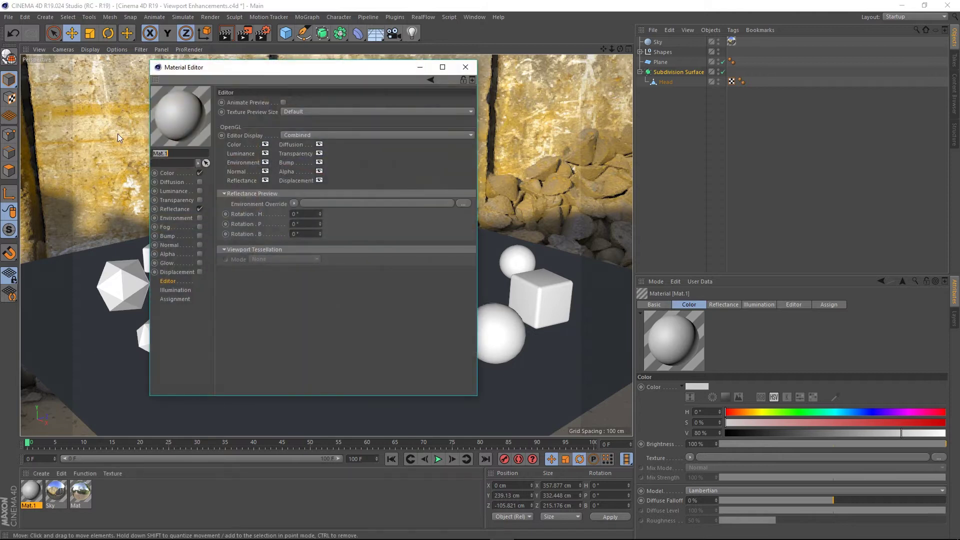
pyautogui.click(168, 175)
pyautogui.moveTo(387, 141); pyautogui.dragTo(474, 139)
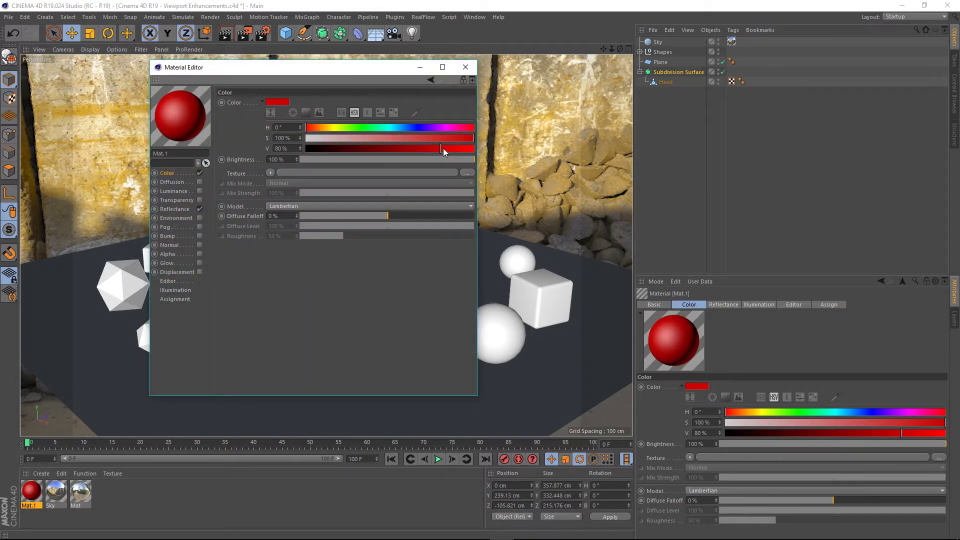
# Step: Remove the Default Specular layer from the red material's Reflectance channel and add a Beckmann reflection layer
pyautogui.click(174, 209)
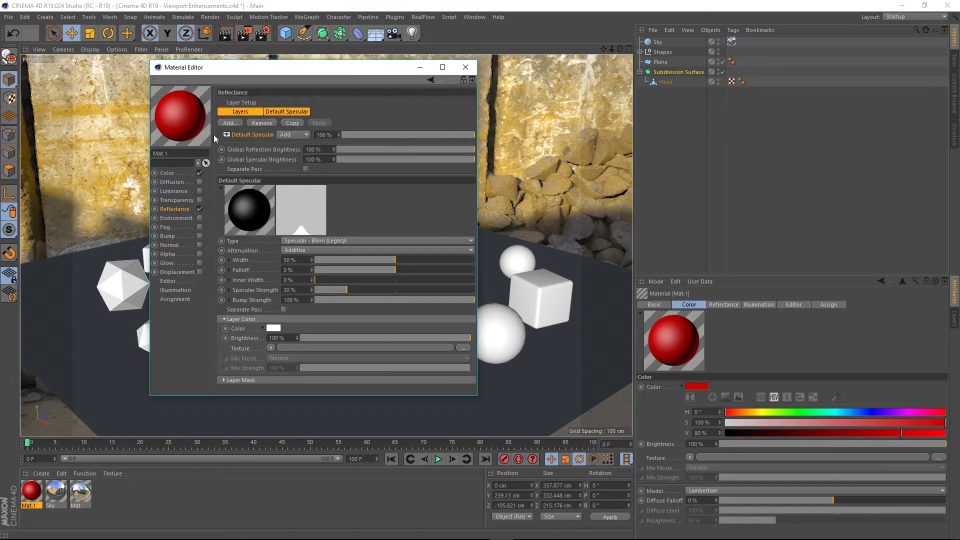
pyautogui.click(262, 124)
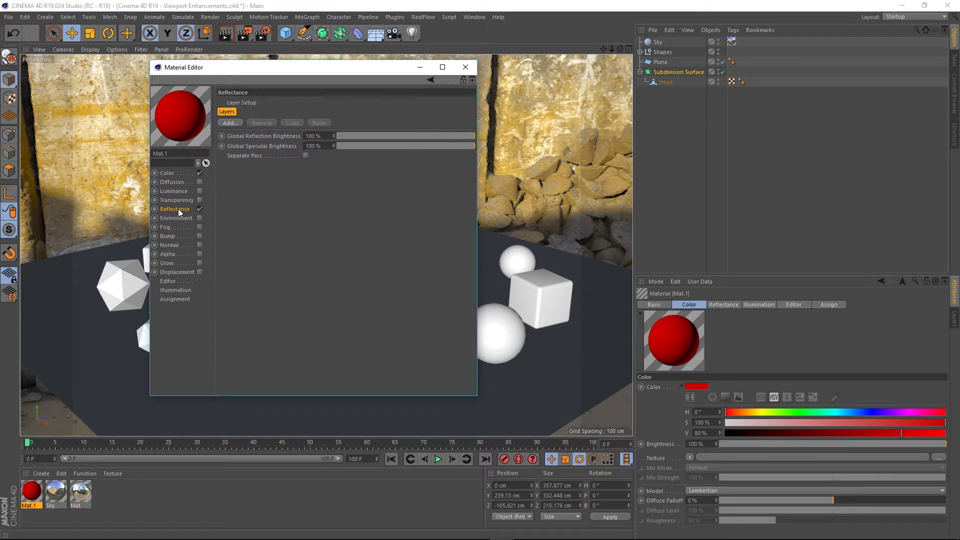
pyautogui.click(230, 121)
pyautogui.click(264, 128)
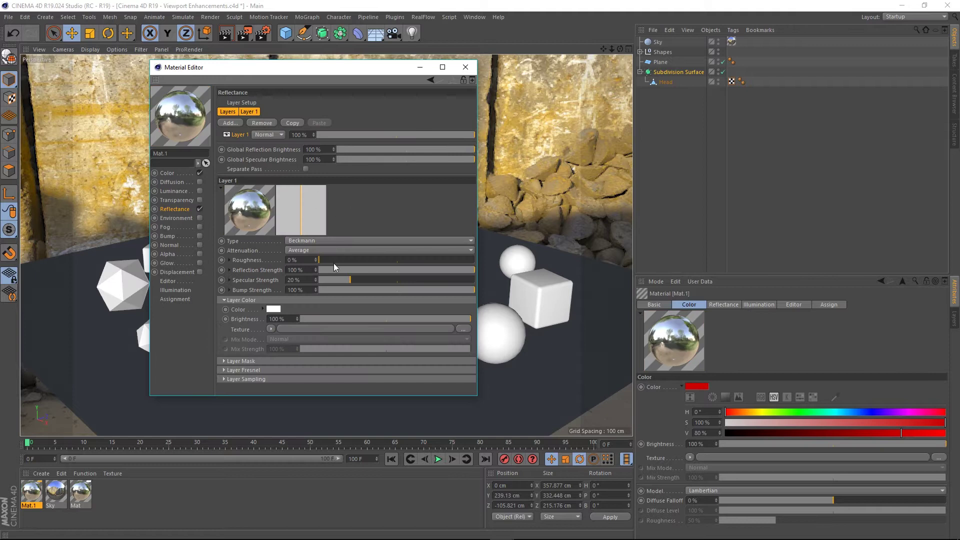
# Step: Set the red material's Layer Fresnel to Dielectric and apply the material to the head
pyautogui.click(241, 370)
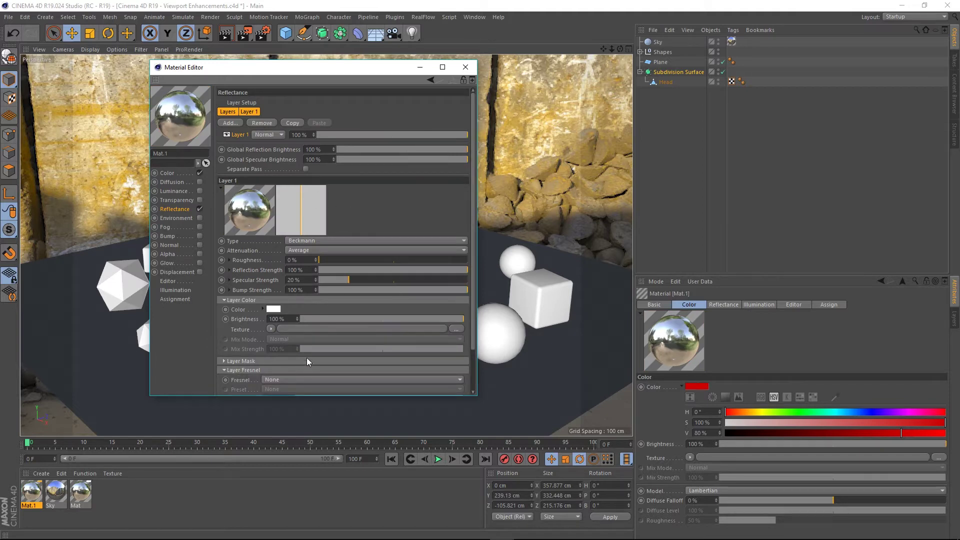
pyautogui.click(286, 380)
pyautogui.click(280, 397)
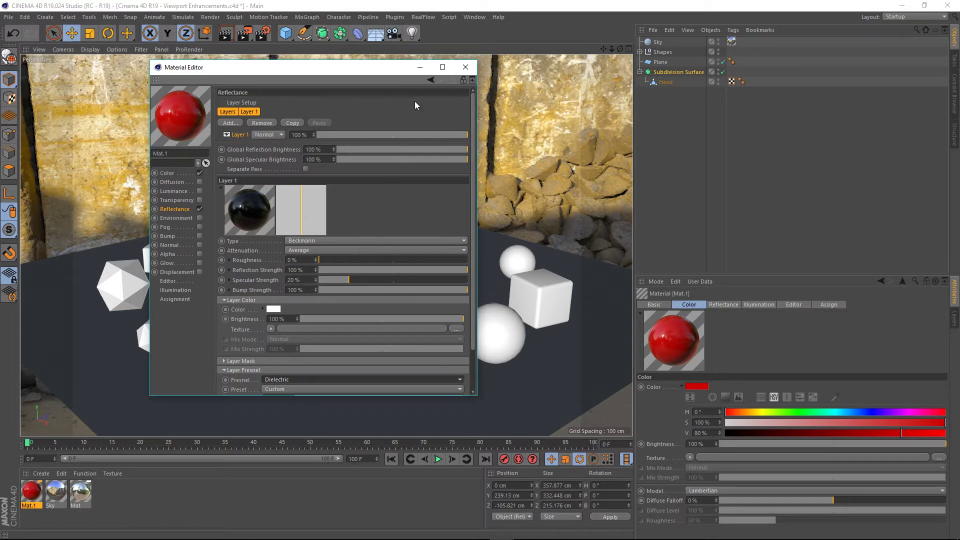
pyautogui.click(465, 67)
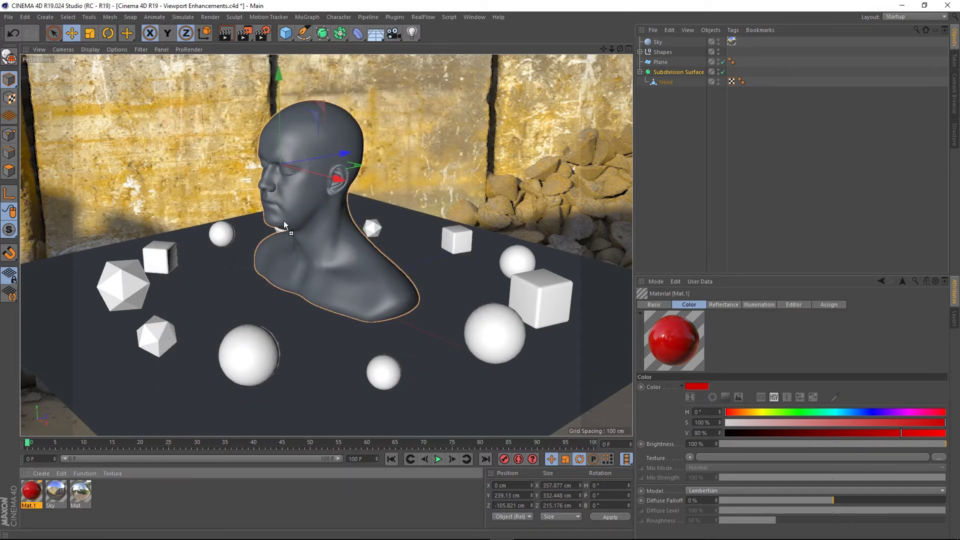
pyautogui.moveTo(336, 253); pyautogui.dragTo(336, 253)
pyautogui.keyDown('alt'); pyautogui.moveTo(346, 298); pyautogui.dragTo(367, 288); pyautogui.keyUp('alt')
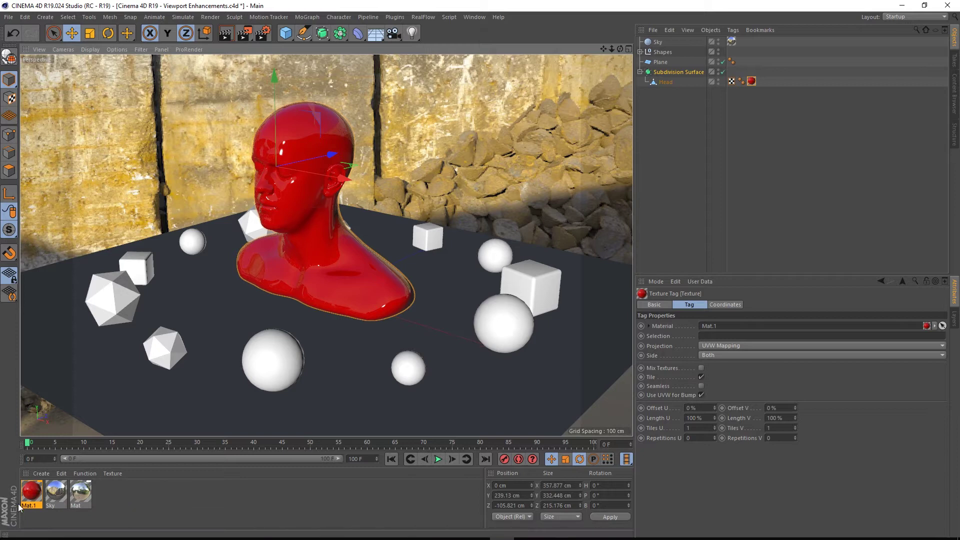
# Step: Apply to the Plane a copy of the red material recolored dark blue with hue 228° and value 26%
pyautogui.keyDown('ctrl'); pyautogui.moveTo(31, 498); pyautogui.dragTo(59, 494); pyautogui.keyUp('ctrl')
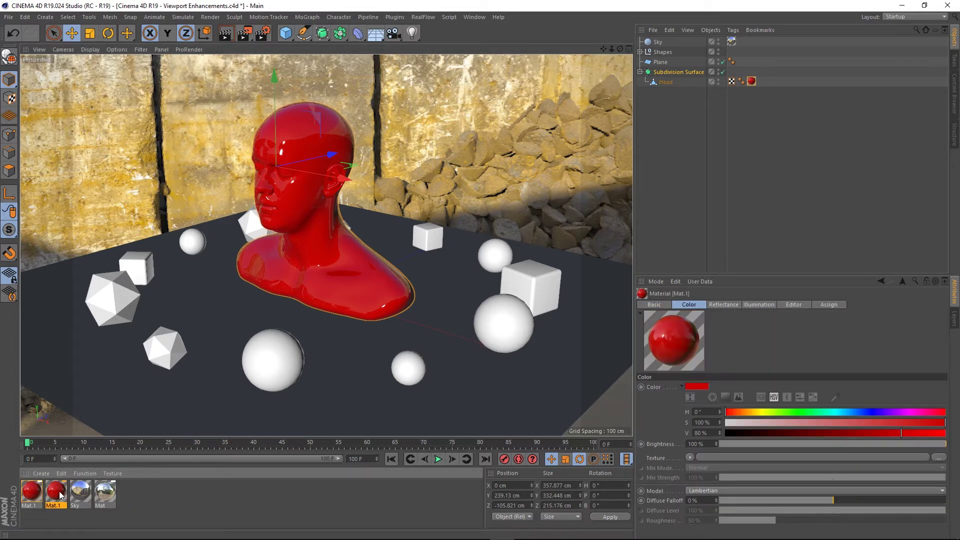
pyautogui.doubleClick(59, 494)
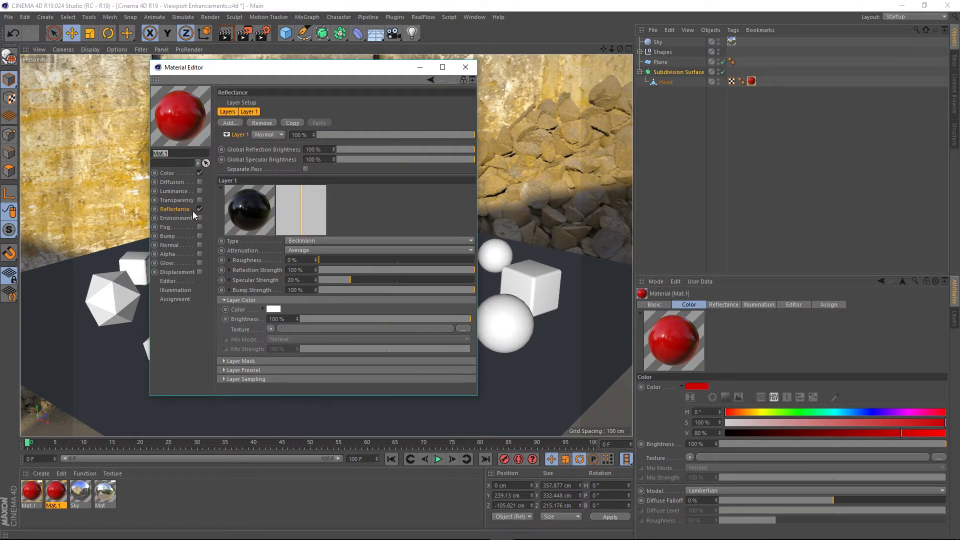
pyautogui.click(167, 173)
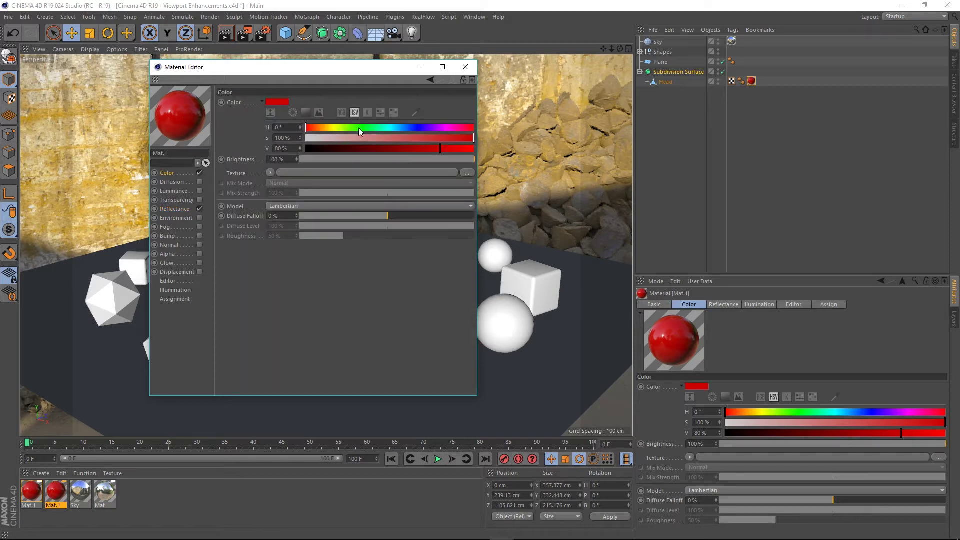
pyautogui.moveTo(402, 149)
pyautogui.mouseDown()
pyautogui.moveTo(340, 153)
pyautogui.moveTo(349, 148)
pyautogui.mouseUp()
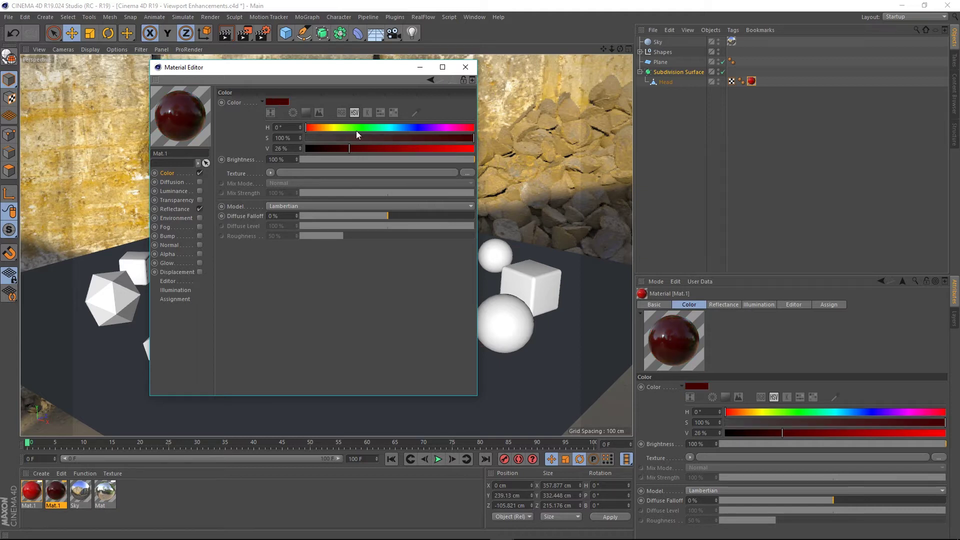
pyautogui.click(413, 127)
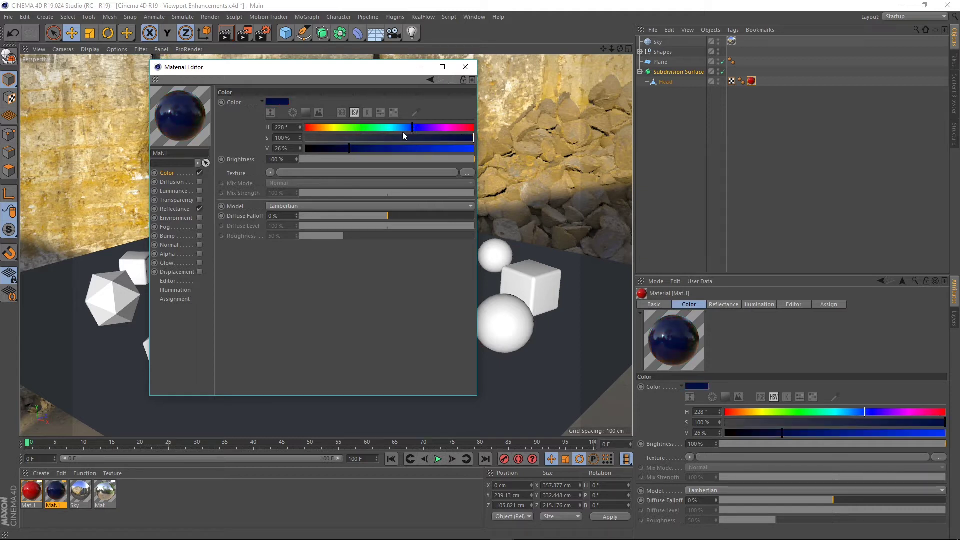
pyautogui.click(465, 67)
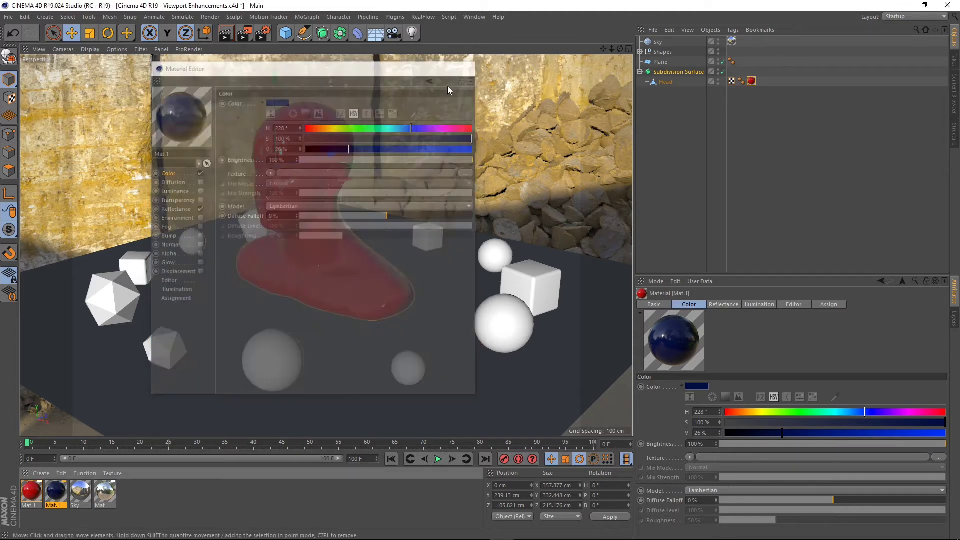
pyautogui.moveTo(55, 496); pyautogui.dragTo(337, 327)
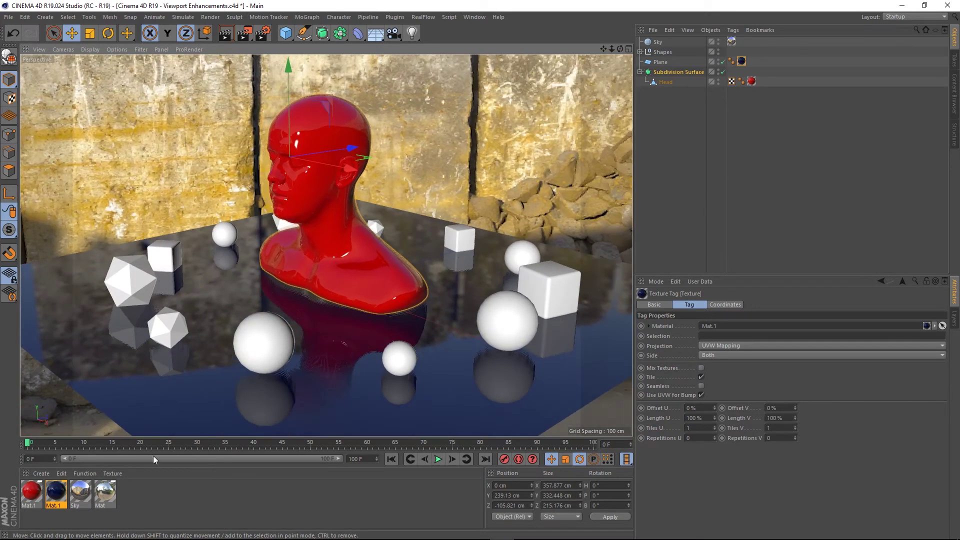
# Step: Recolor the plane's material to teal with hue 181° and value 71%
pyautogui.doubleClick(55, 491)
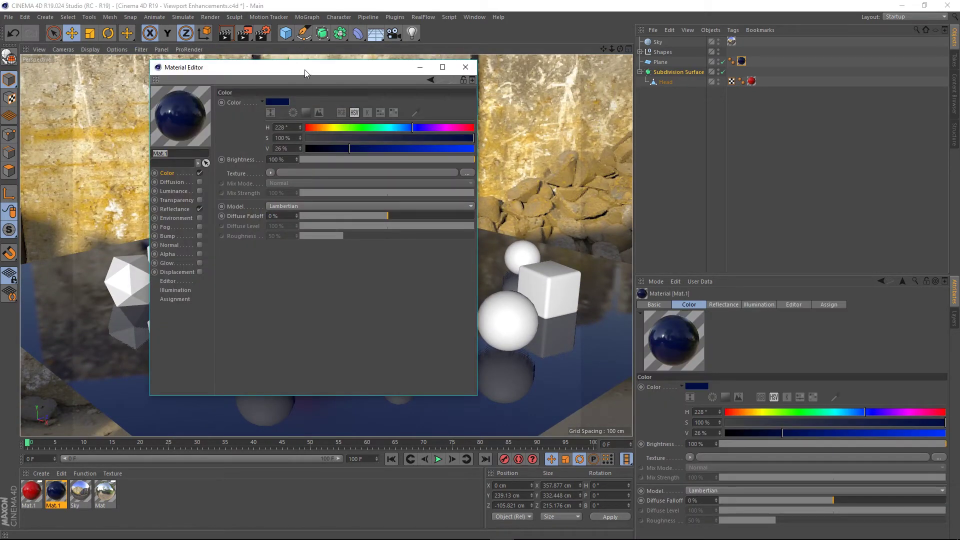
pyautogui.moveTo(305, 73); pyautogui.dragTo(566, 116)
pyautogui.moveTo(627, 192); pyautogui.dragTo(686, 192)
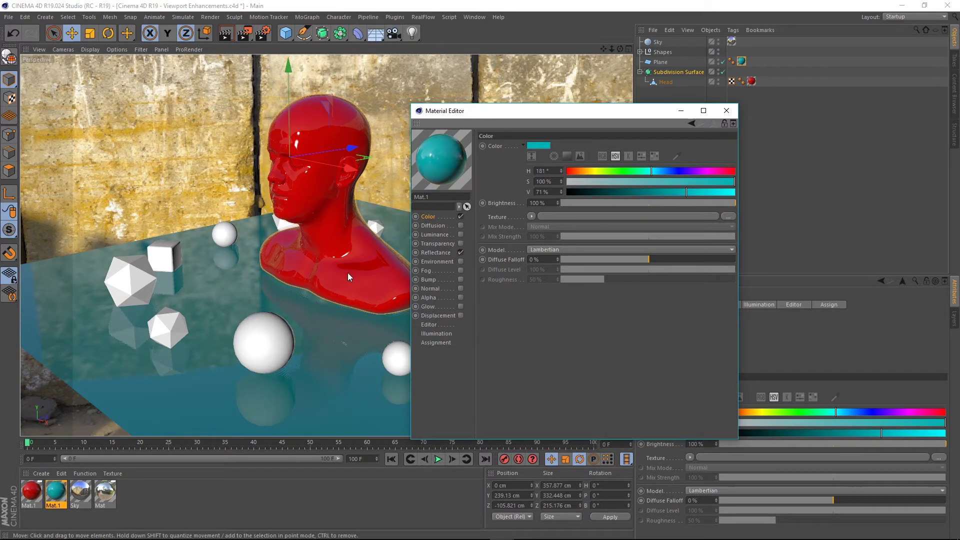
pyautogui.keyDown('alt'); pyautogui.moveTo(347, 272); pyautogui.dragTo(343, 282); pyautogui.keyUp('alt')
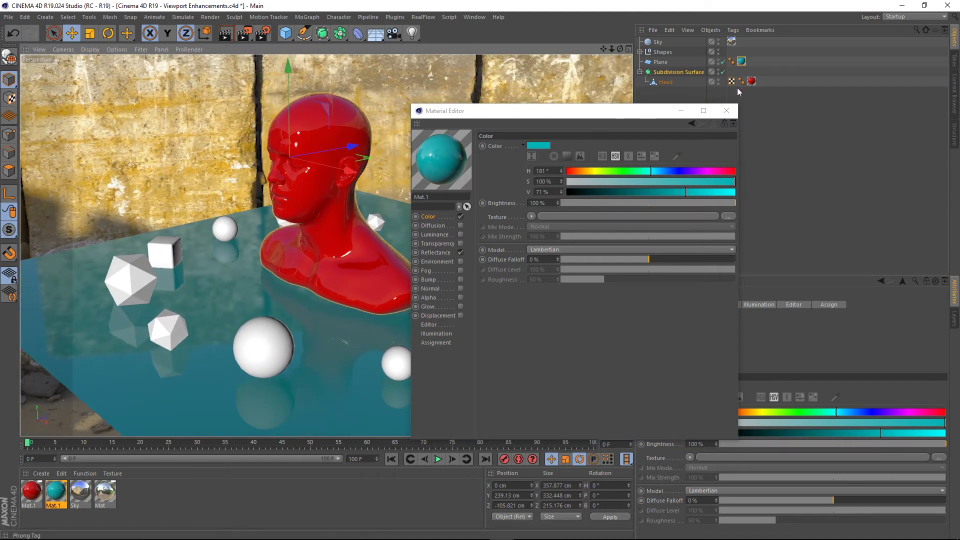
pyautogui.click(726, 110)
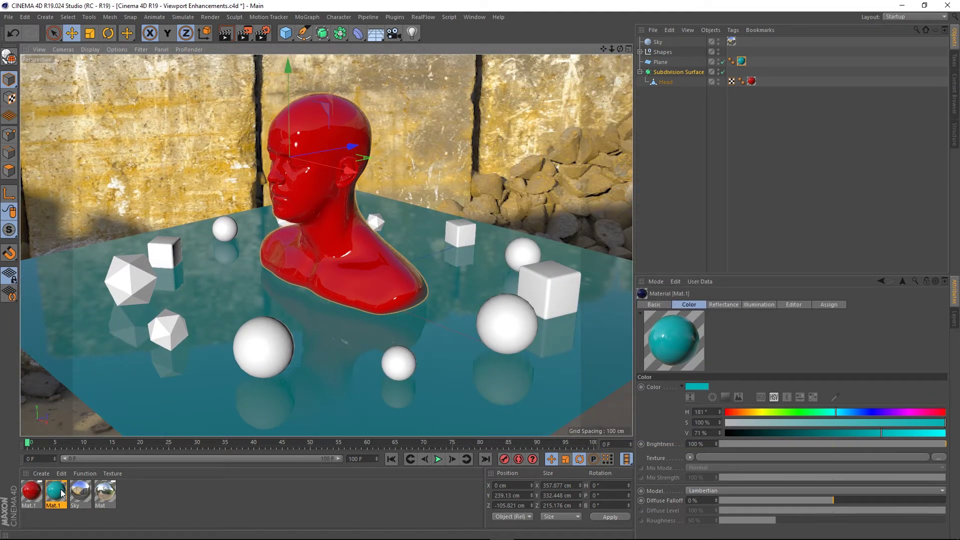
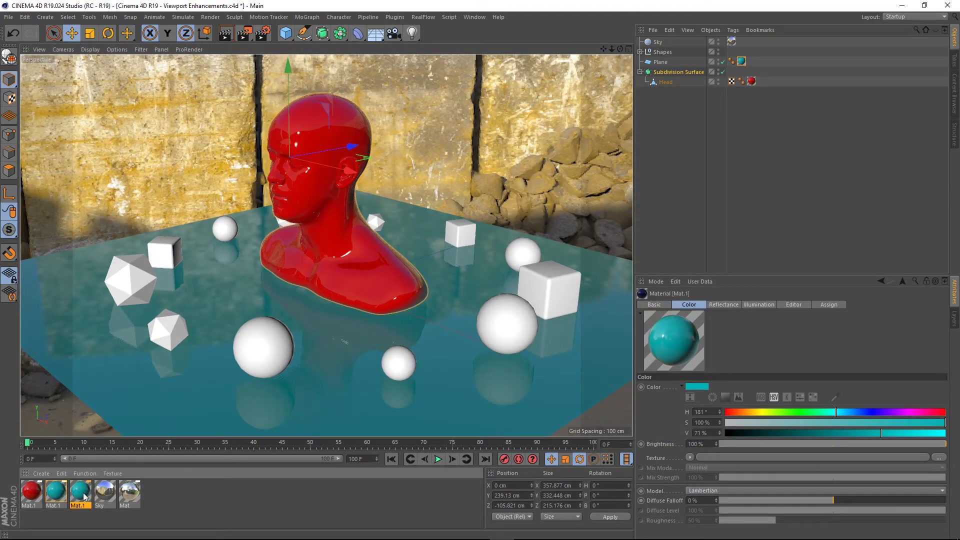
# Step: Apply to the Shapes object a copy of the teal material recolored orange with hue 37° and value 100%
pyautogui.doubleClick(84, 497)
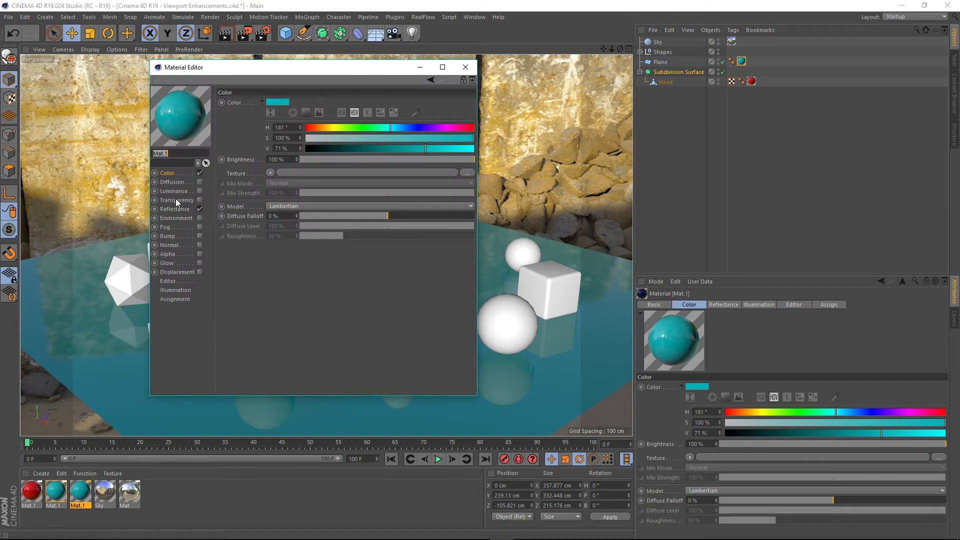
pyautogui.moveTo(390, 128); pyautogui.dragTo(323, 128)
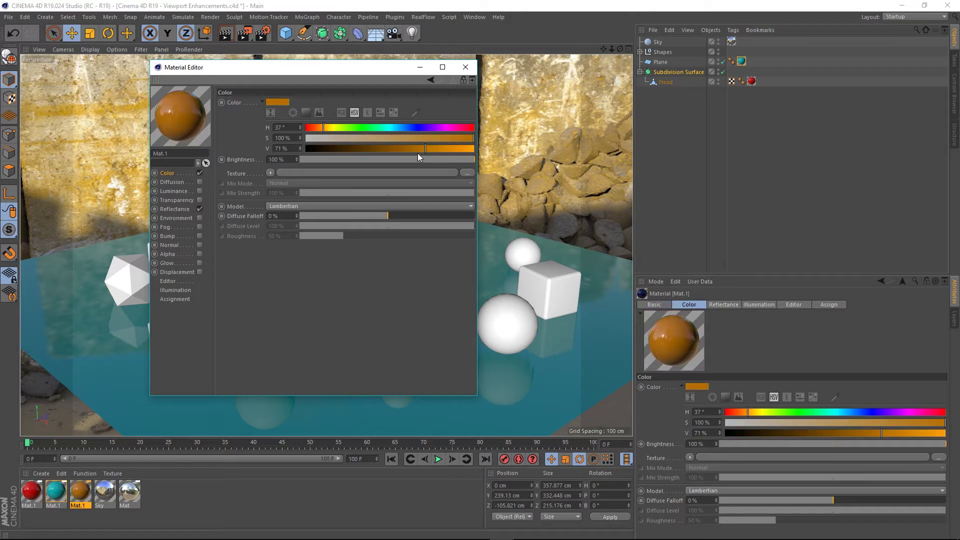
pyautogui.moveTo(425, 149); pyautogui.dragTo(512, 143)
pyautogui.click(466, 67)
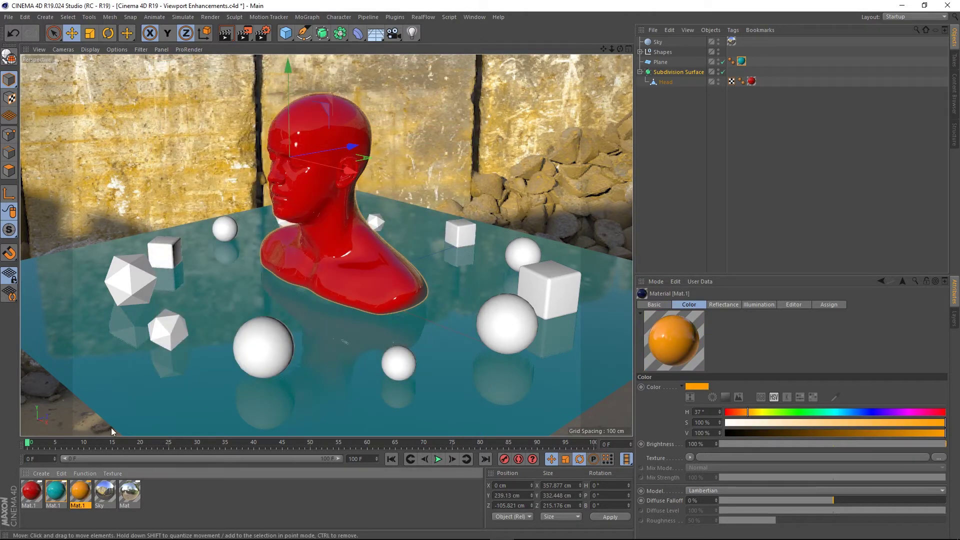
pyautogui.moveTo(662, 48)
pyautogui.mouseDown()
pyautogui.moveTo(670, 70)
pyautogui.moveTo(662, 52)
pyautogui.mouseUp()
pyautogui.keyDown('alt'); pyautogui.moveTo(253, 276); pyautogui.dragTo(342, 272); pyautogui.keyUp('alt')
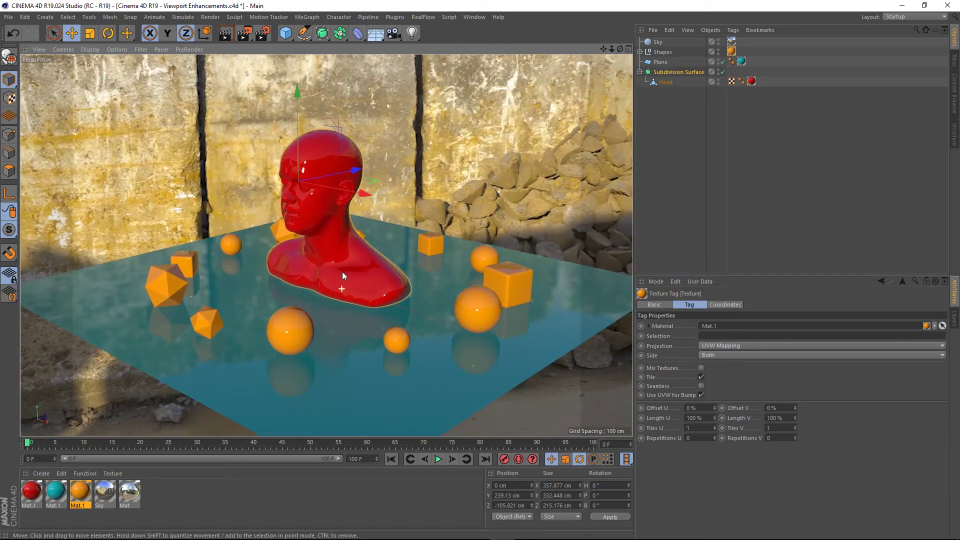
pyautogui.keyDown('alt'); pyautogui.moveTo(343, 353); pyautogui.dragTo(357, 235); pyautogui.keyUp('alt')
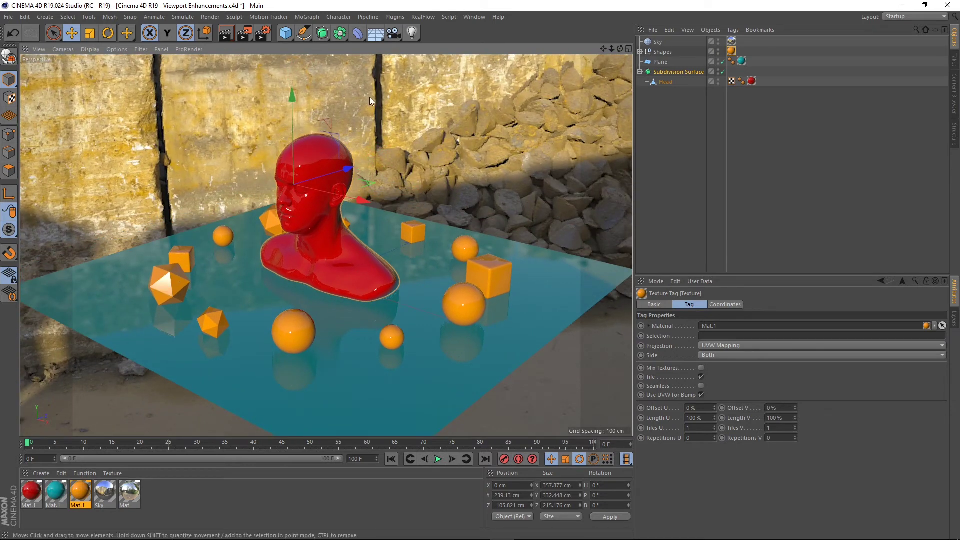
# Step: Add a PBR Light and move it beside the head to about X 292, Y 130, Z -74 cm
pyautogui.click(411, 34)
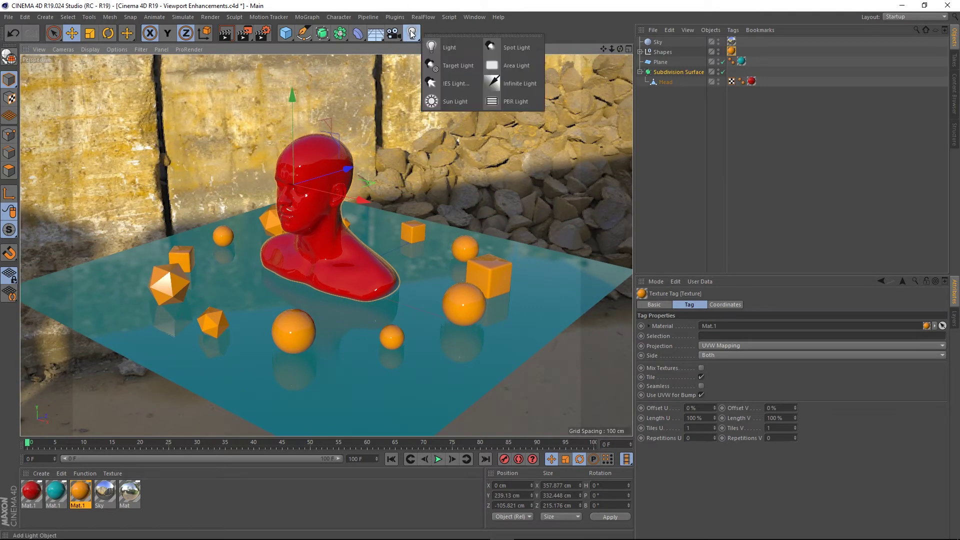
pyautogui.click(518, 101)
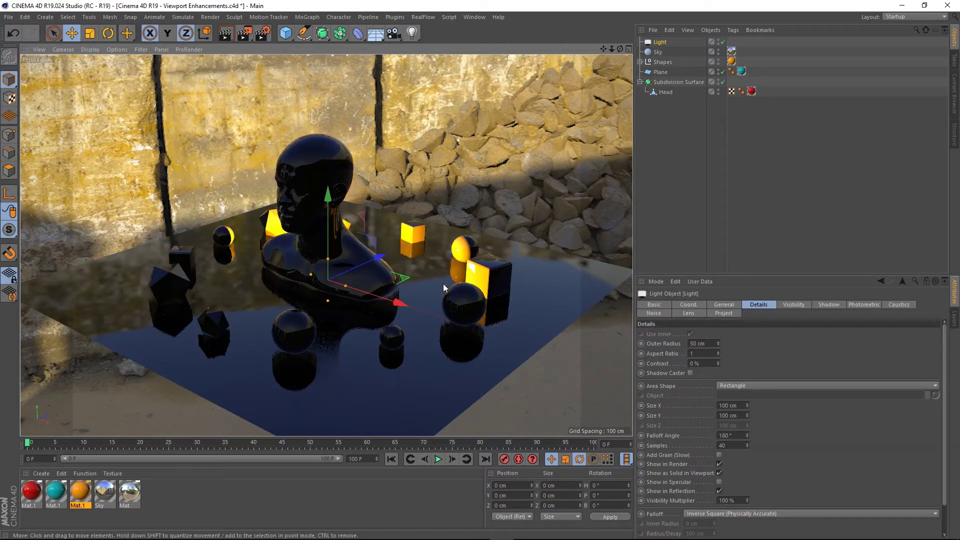
pyautogui.moveTo(367, 263)
pyautogui.mouseDown()
pyautogui.moveTo(351, 275)
pyautogui.moveTo(379, 264)
pyautogui.mouseUp()
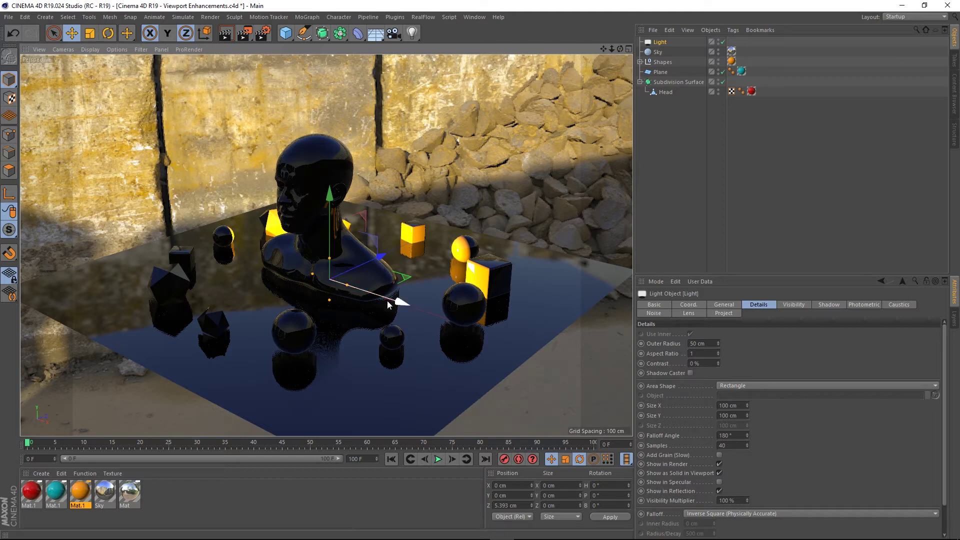
pyautogui.moveTo(389, 301); pyautogui.dragTo(510, 342)
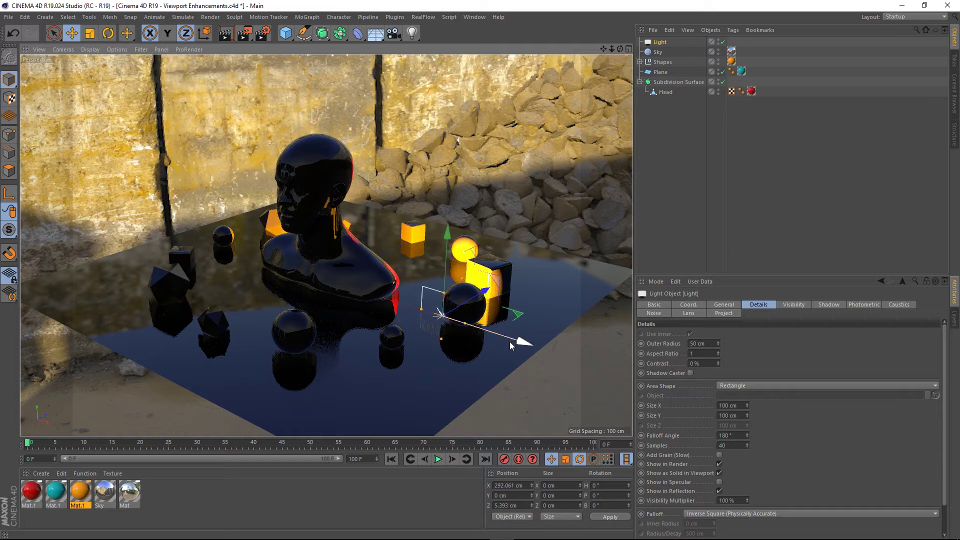
pyautogui.moveTo(461, 295)
pyautogui.mouseDown()
pyautogui.moveTo(456, 310)
pyautogui.moveTo(453, 303)
pyautogui.mouseUp()
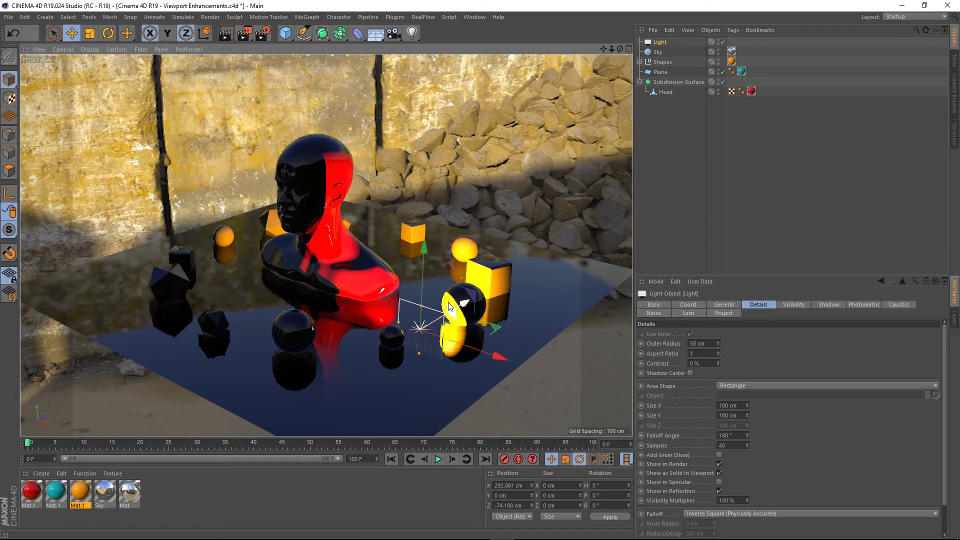
pyautogui.moveTo(425, 259); pyautogui.dragTo(412, 190)
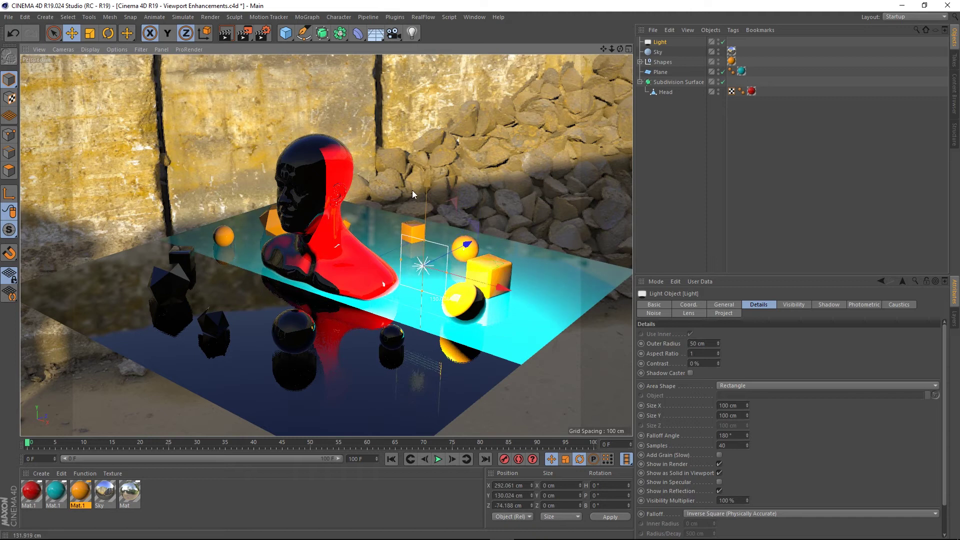
# Step: Rotate the light to a heading of about 170.5° and move it to about X 307, Y 96, Z 288 cm
pyautogui.click(107, 33)
pyautogui.moveTo(412, 286); pyautogui.dragTo(483, 214)
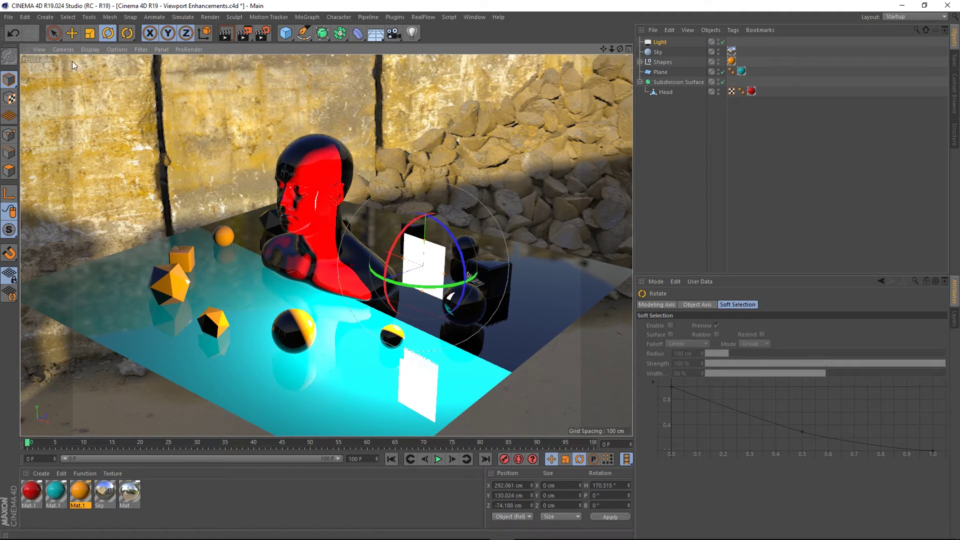
pyautogui.click(72, 33)
pyautogui.moveTo(367, 286); pyautogui.dragTo(508, 215)
pyautogui.moveTo(532, 137)
pyautogui.mouseDown()
pyautogui.moveTo(527, 164)
pyautogui.moveTo(528, 89)
pyautogui.moveTo(522, 151)
pyautogui.mouseUp()
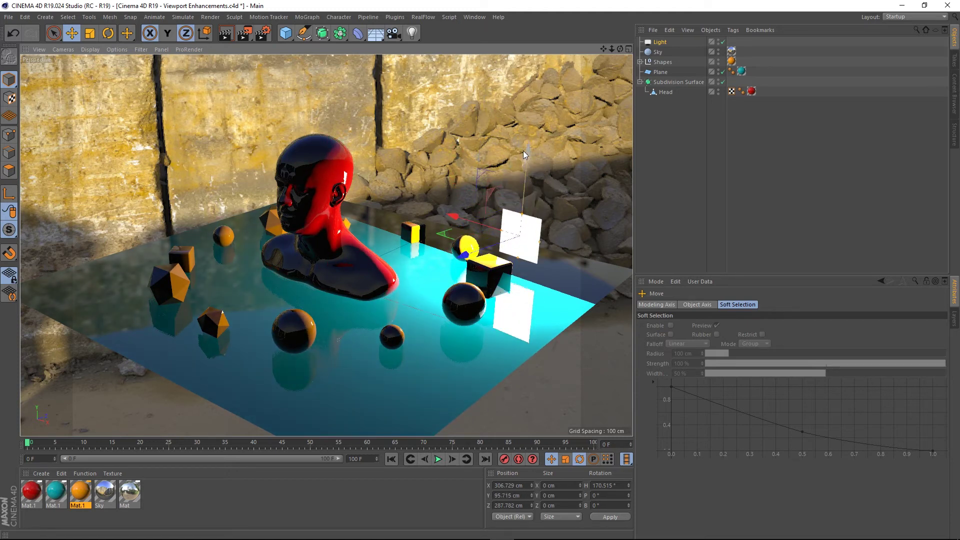
# Step: Delete the PBR light from the scene
pyautogui.click(660, 43)
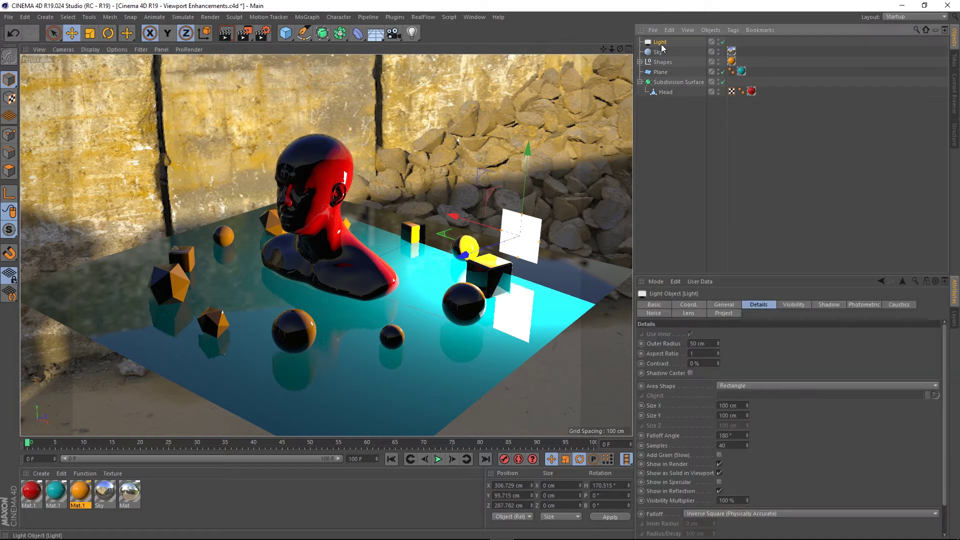
pyautogui.press('Delete')
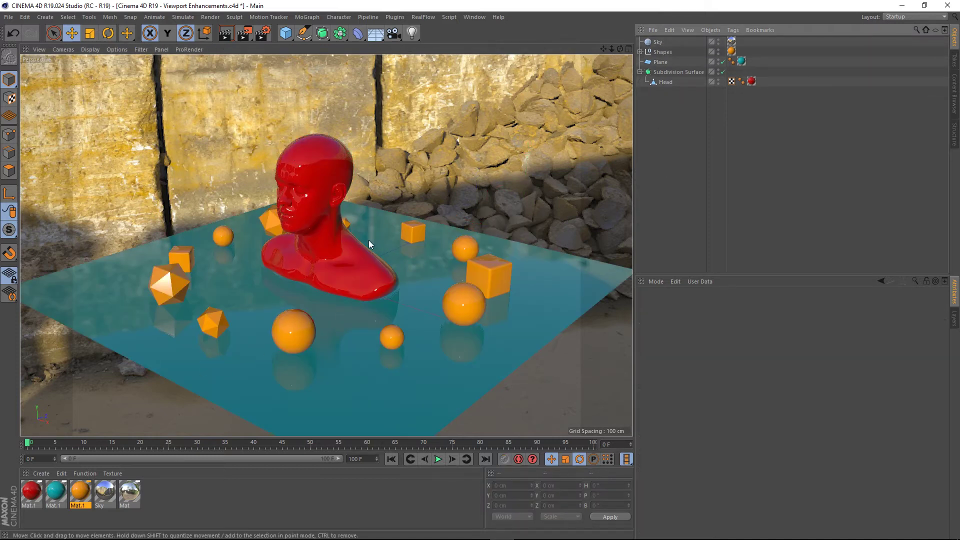
pyautogui.scroll(2, 291, 236)
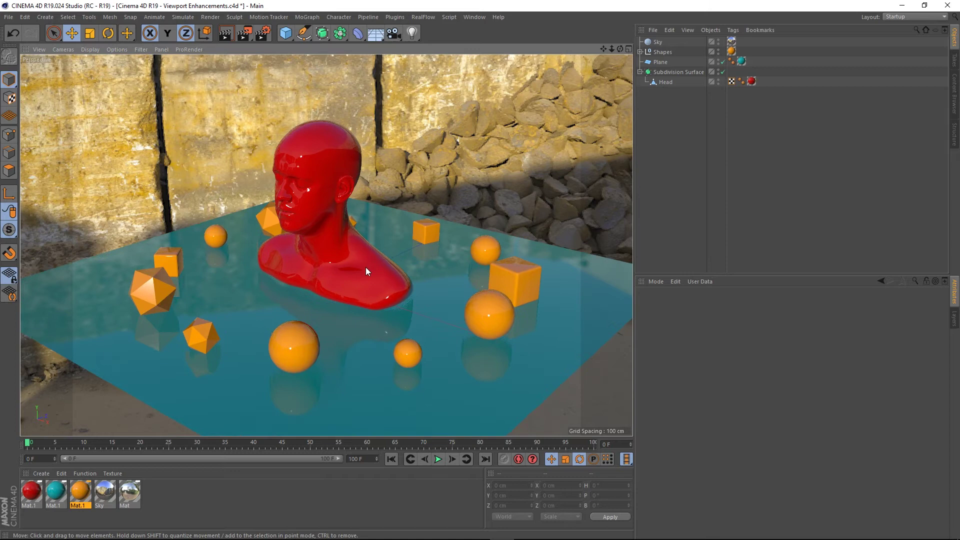
# Step: Enable SSAO in the perspective viewport and open the viewport's Enhanced OpenGL configuration settings
pyautogui.click(136, 50)
pyautogui.moveTo(121, 50)
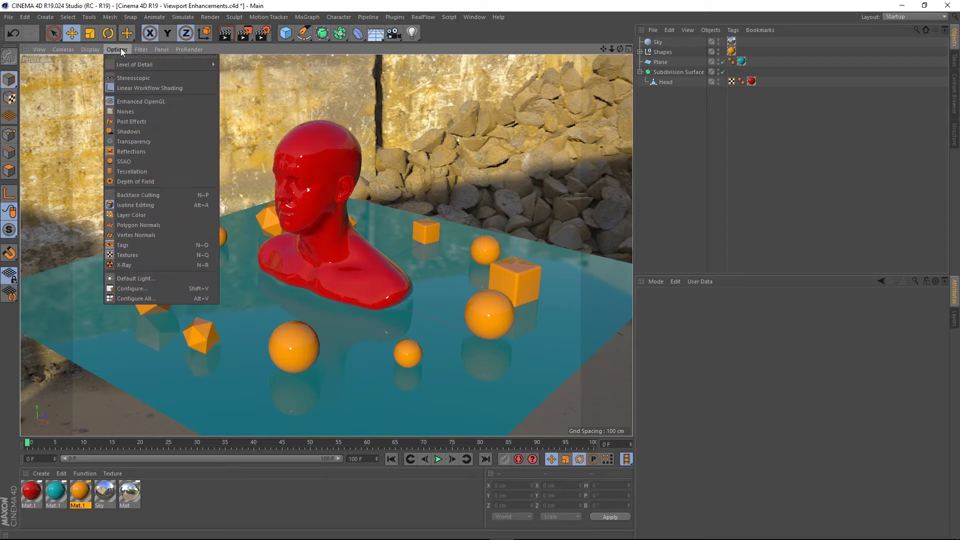
pyautogui.click(123, 162)
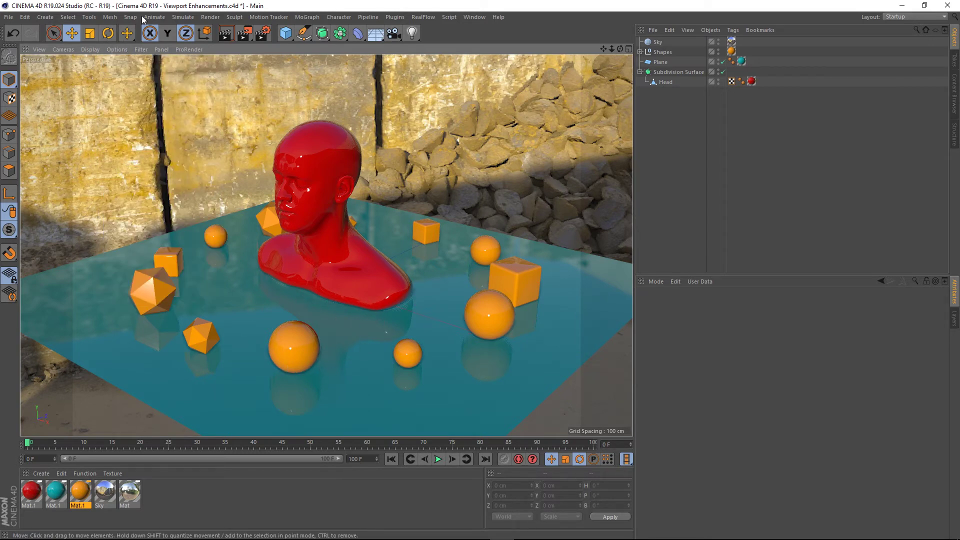
pyautogui.click(141, 49)
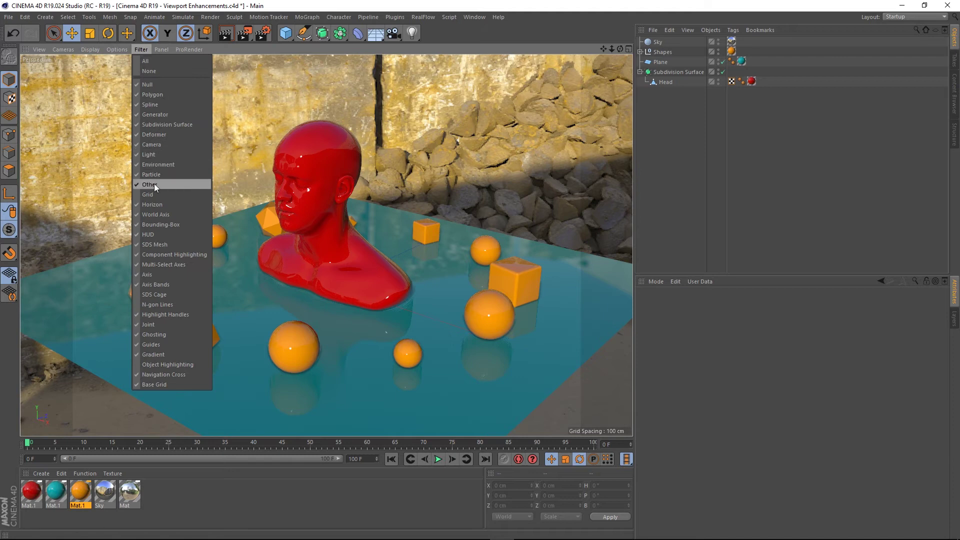
pyautogui.moveTo(114, 50)
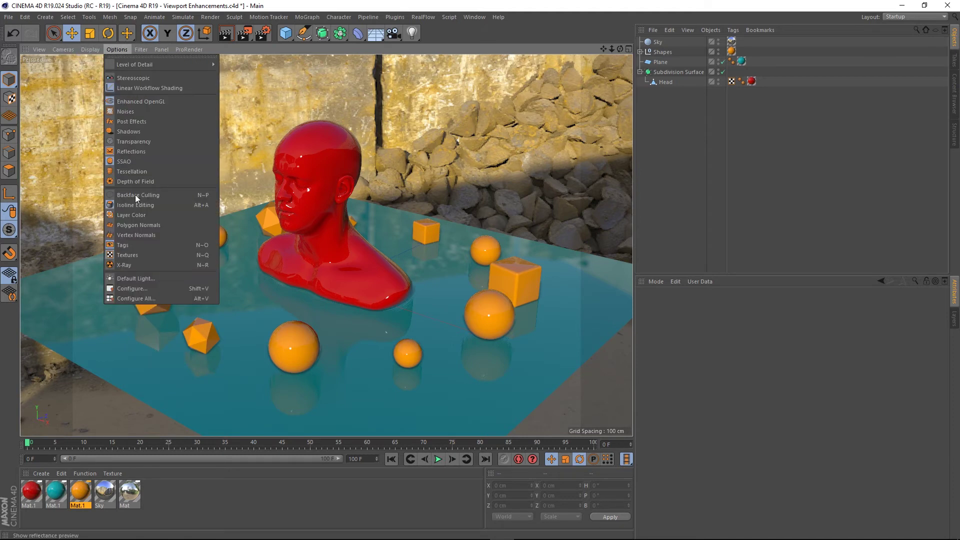
pyautogui.click(139, 287)
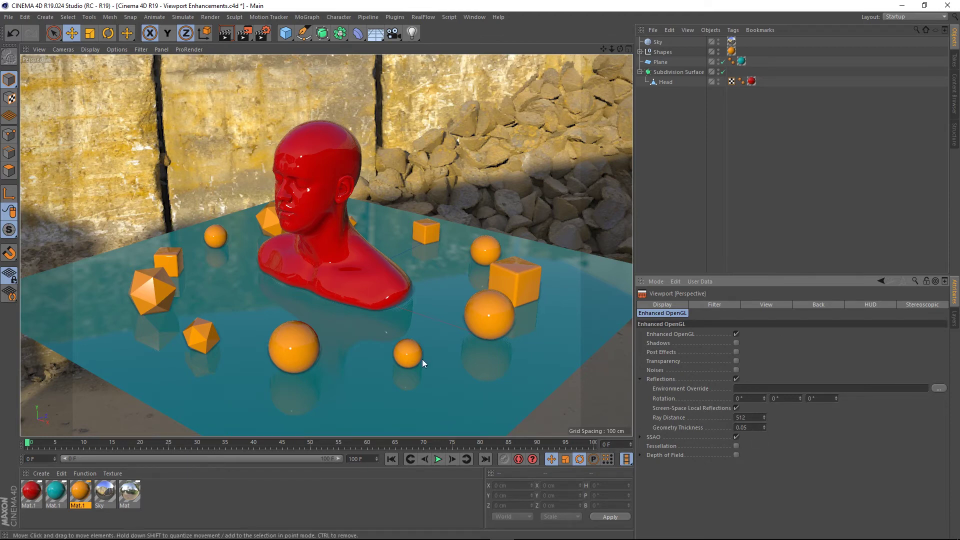
# Step: Try reflection Geometry Thickness values of 0.02, 0.07 and 0.09, and reset the setting to its default
pyautogui.scroll(2, 404, 290)
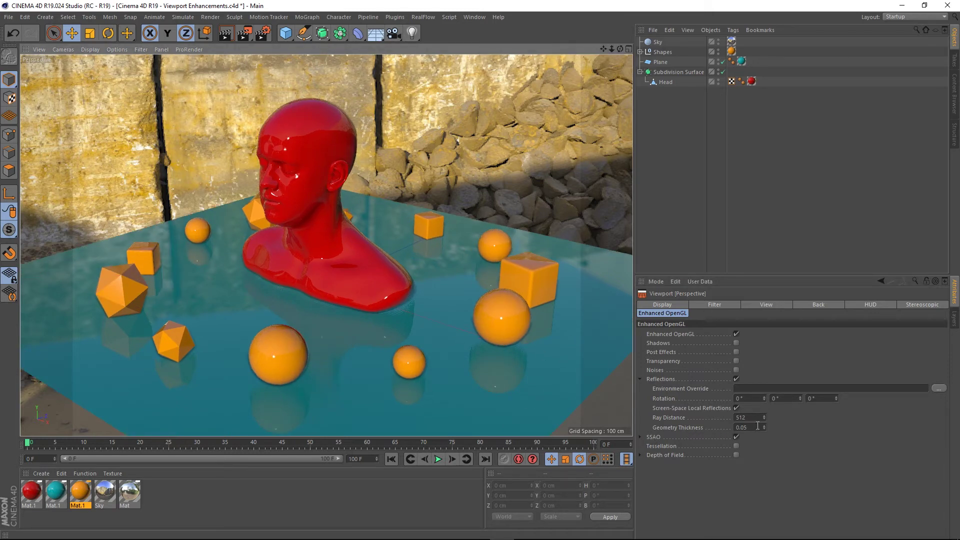
pyautogui.moveTo(765, 429); pyautogui.dragTo(765, 437)
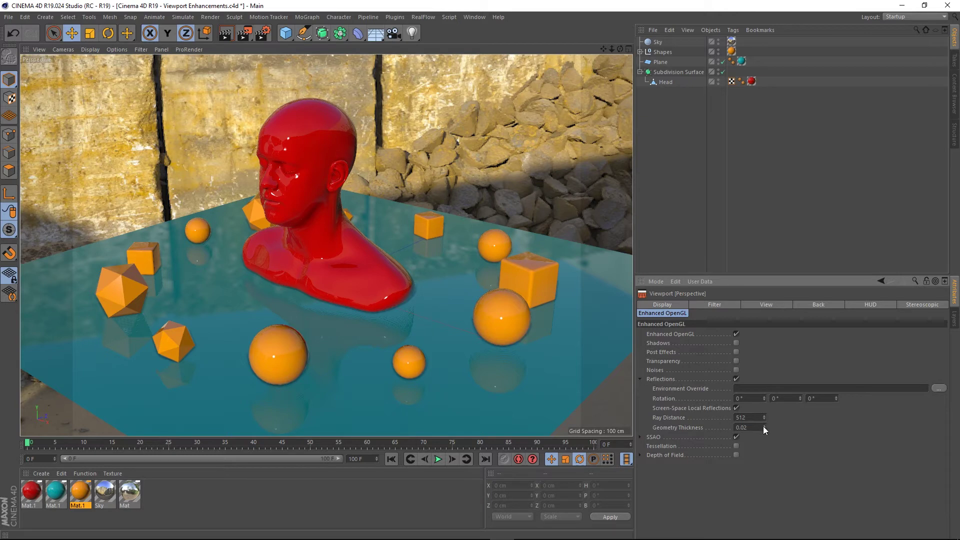
pyautogui.moveTo(764, 428); pyautogui.dragTo(765, 424)
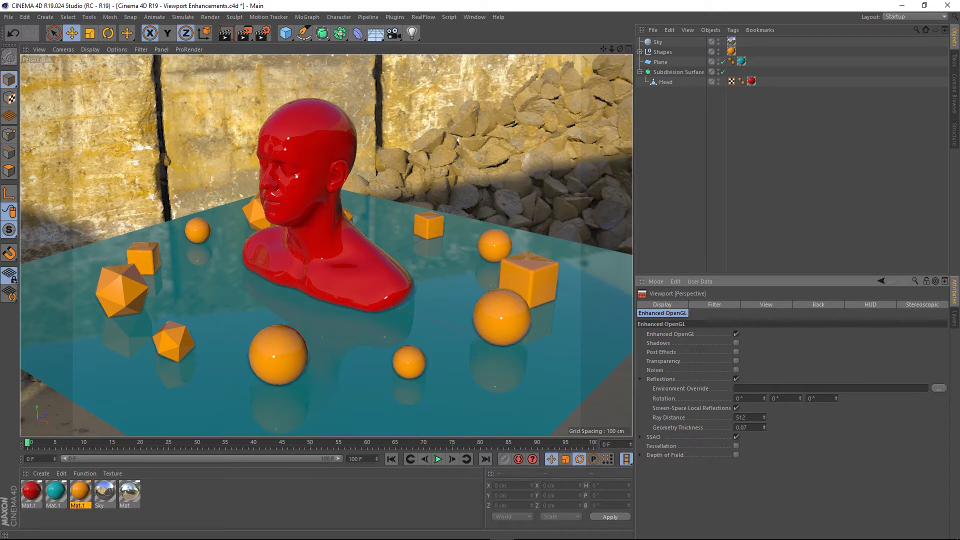
pyautogui.moveTo(414, 332)
pyautogui.keyDown('alt'); pyautogui.mouseDown()
pyautogui.moveTo(402, 315)
pyautogui.moveTo(418, 333)
pyautogui.moveTo(415, 325)
pyautogui.mouseUp(); pyautogui.keyUp('alt')
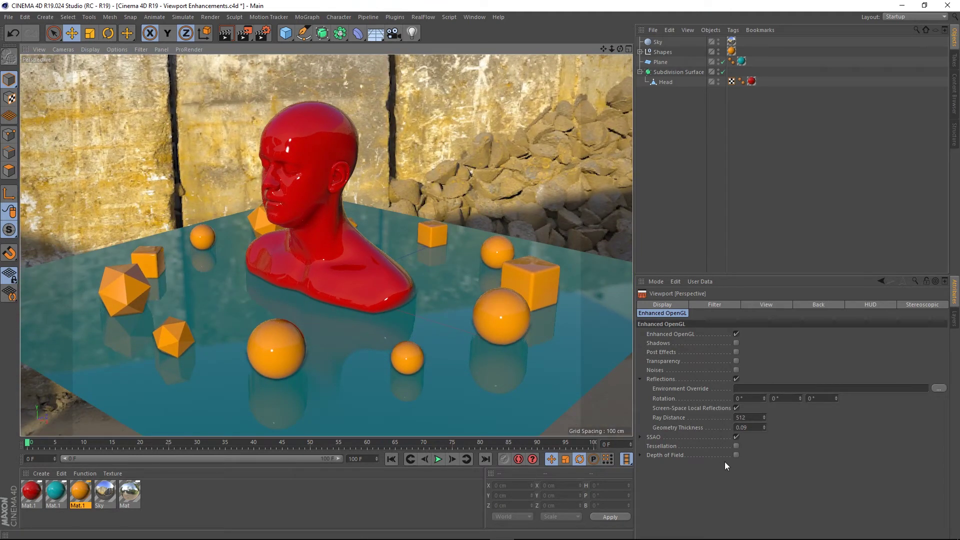
pyautogui.rightClick(669, 428)
pyautogui.click(714, 425)
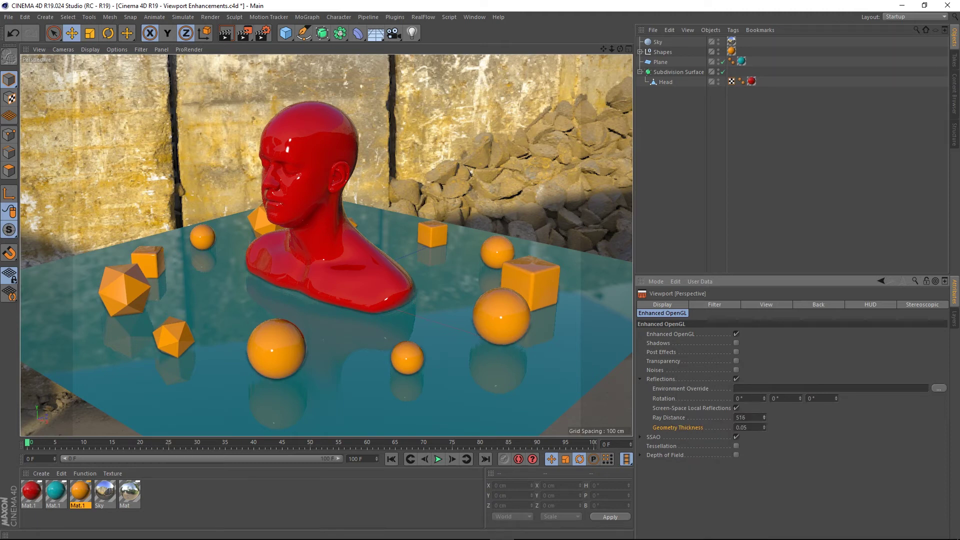
# Step: Undo and redo the light's deletion, and reset the reflections' Ray Distance to its default
pyautogui.hotkey('ctrl', 'z')
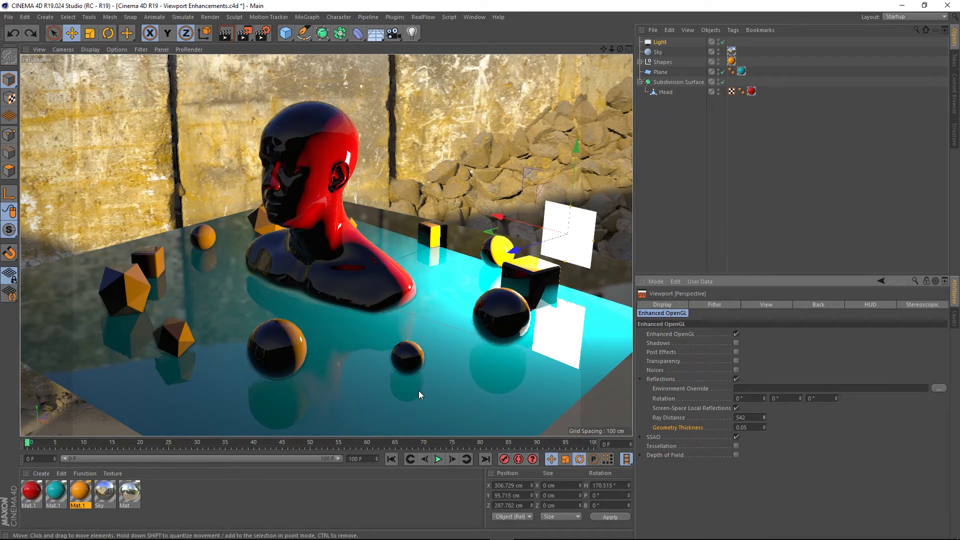
pyautogui.hotkey('ctrl', 'y')
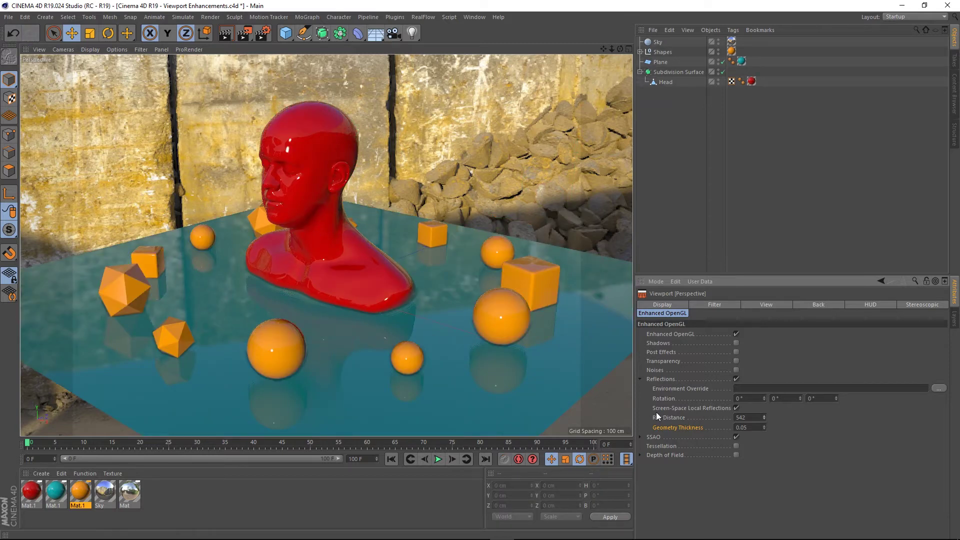
pyautogui.rightClick(673, 415)
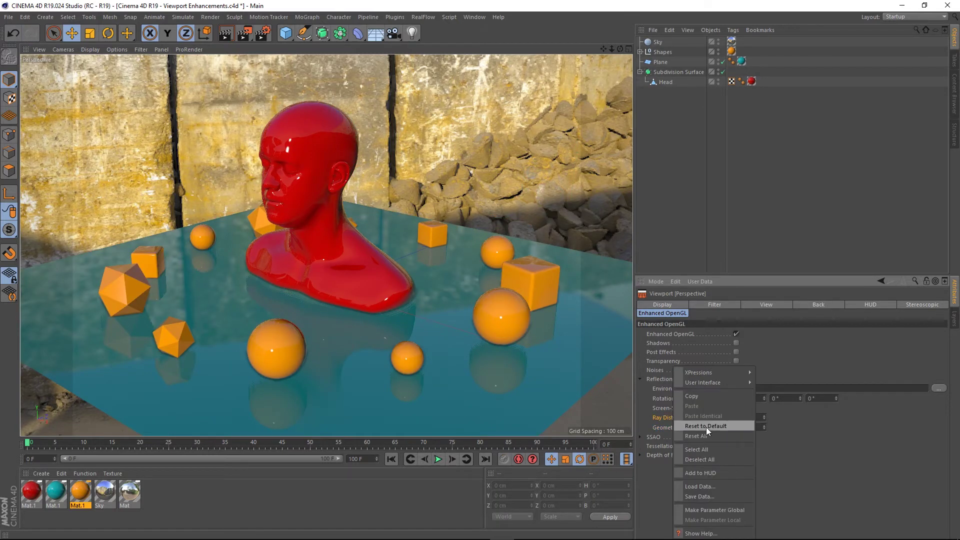
pyautogui.click(706, 427)
# Step: Turn the plane's teal material black by lowering its color value to 0%, and close its editor
pyautogui.keyDown('alt'); pyautogui.moveTo(380, 365); pyautogui.dragTo(358, 359); pyautogui.keyUp('alt')
pyautogui.keyDown('alt'); pyautogui.moveTo(358, 359); pyautogui.dragTo(334, 301, button='middle'); pyautogui.keyUp('alt')
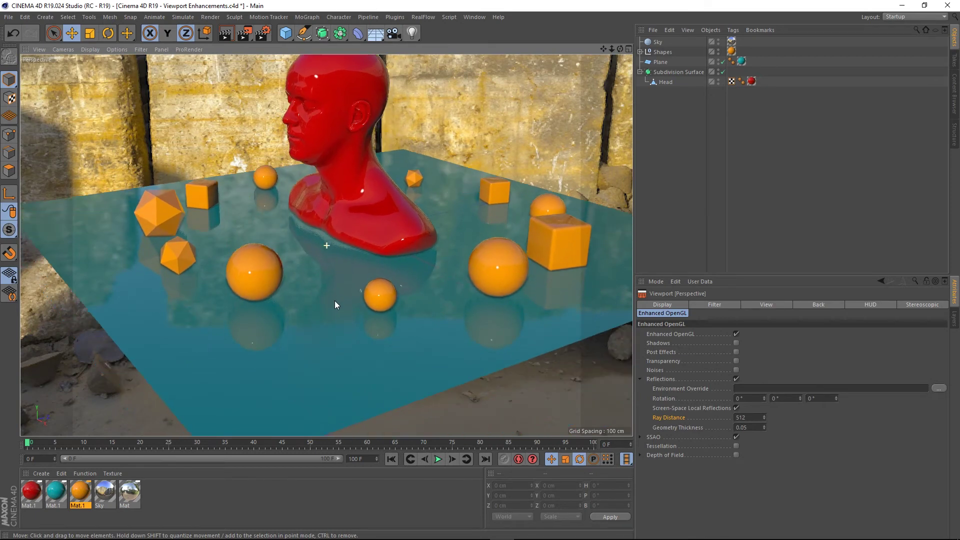
pyautogui.click(54, 490)
pyautogui.doubleClick(54, 491)
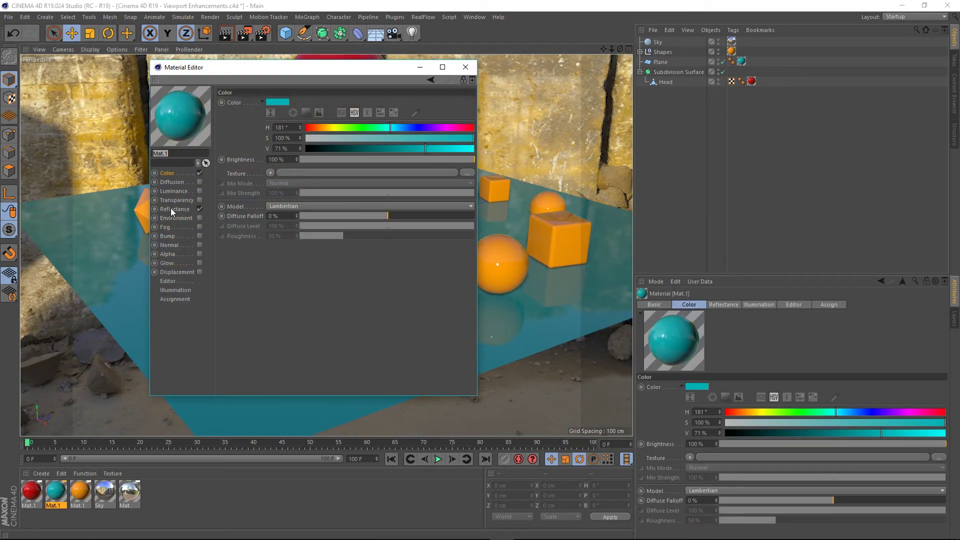
pyautogui.moveTo(384, 151); pyautogui.dragTo(305, 149)
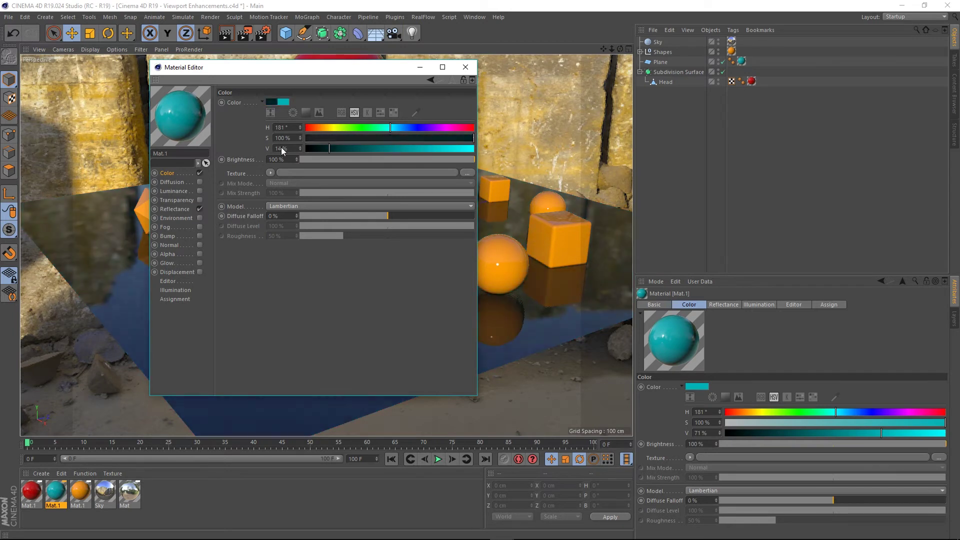
pyautogui.moveTo(362, 68); pyautogui.dragTo(829, 8)
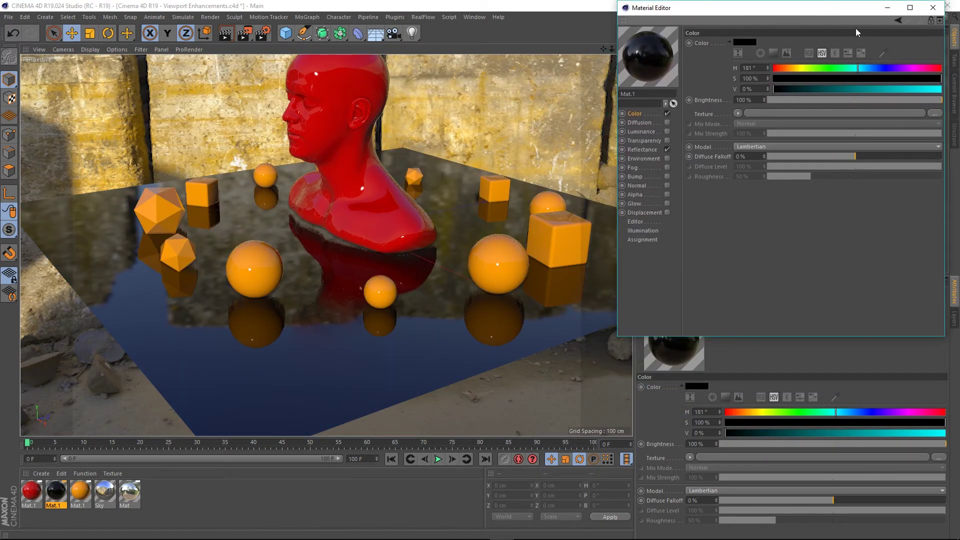
pyautogui.click(933, 7)
pyautogui.keyDown('alt'); pyautogui.moveTo(306, 326); pyautogui.dragTo(310, 330); pyautogui.keyUp('alt')
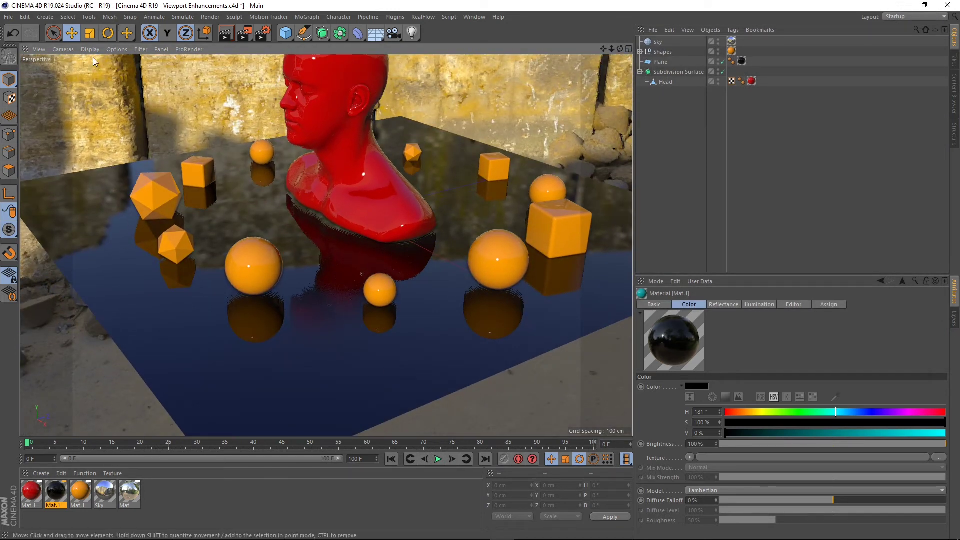
# Step: Reopen the viewport configuration, try a reflection Ray Distance of 697, and reset it to the default
pyautogui.click(114, 49)
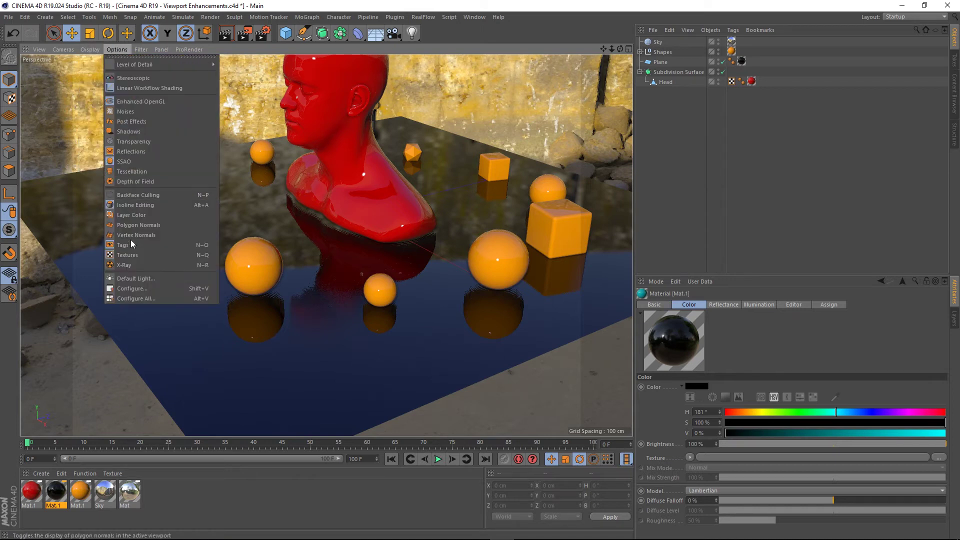
pyautogui.click(131, 288)
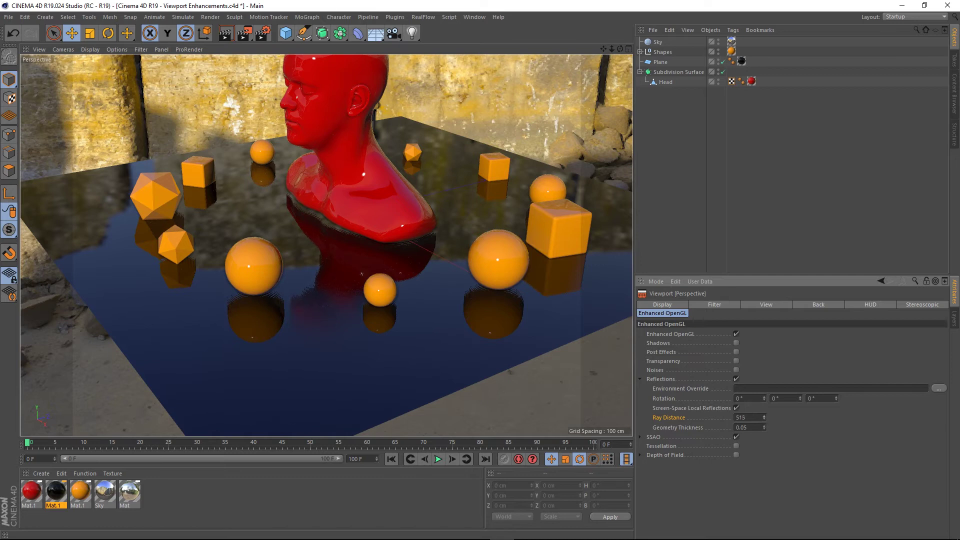
pyautogui.moveTo(763, 416); pyautogui.dragTo(690, 440)
pyautogui.keyDown('alt'); pyautogui.moveTo(339, 297); pyautogui.dragTo(364, 318); pyautogui.keyUp('alt')
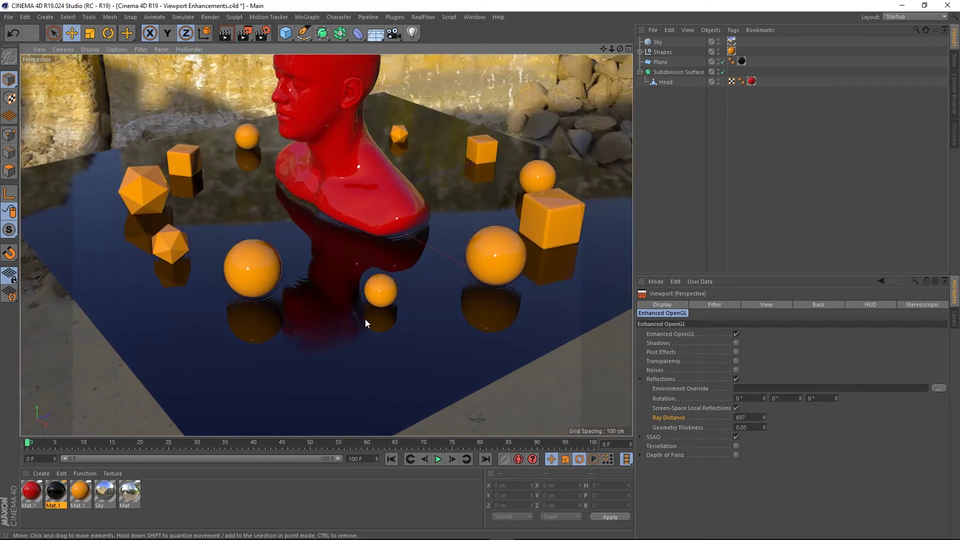
pyautogui.rightClick(672, 414)
pyautogui.click(710, 428)
pyautogui.keyDown('alt'); pyautogui.moveTo(363, 197); pyautogui.dragTo(376, 284); pyautogui.keyUp('alt')
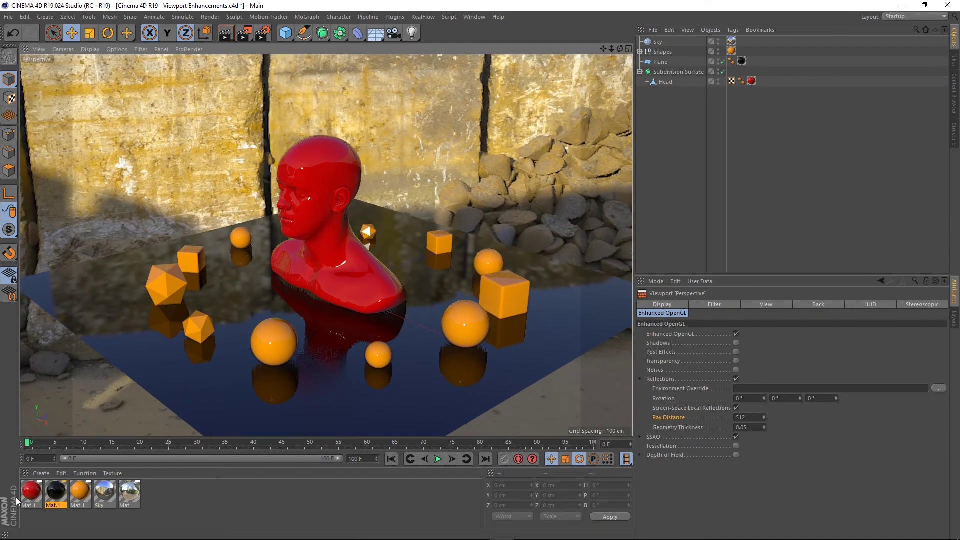
# Step: Undo the plane material's change to black
pyautogui.hotkey('ctrl', 'z')
pyautogui.hotkey('ctrl', 'z')
pyautogui.keyDown('alt'); pyautogui.moveTo(322, 310); pyautogui.dragTo(324, 331); pyautogui.keyUp('alt')
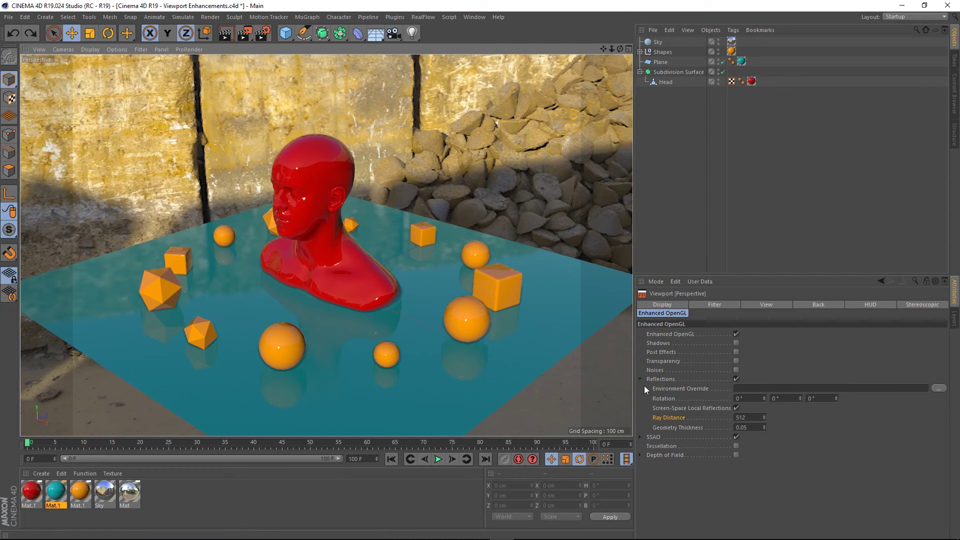
# Step: Enlarge the SSAO radius and set its Samples to 32 and Power to 2
pyautogui.click(641, 437)
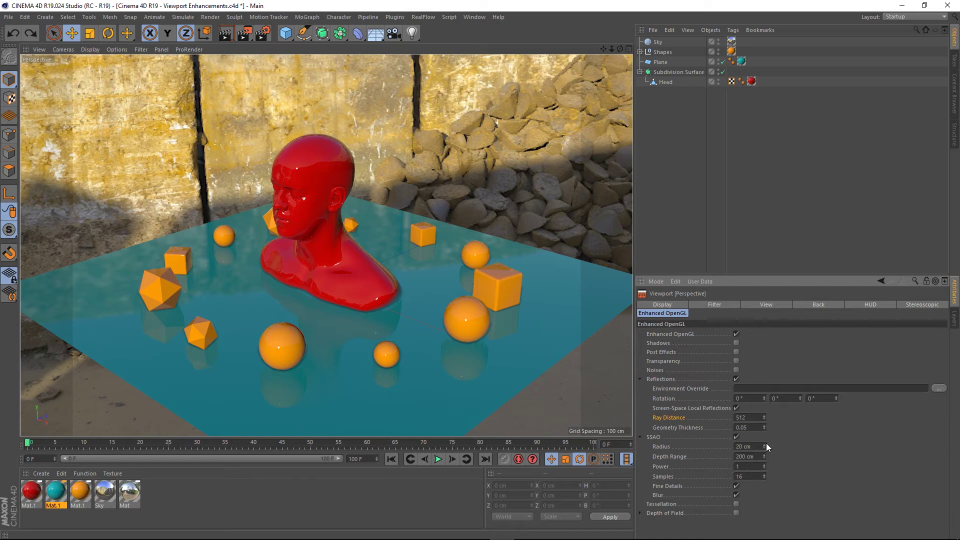
pyautogui.moveTo(764, 446); pyautogui.dragTo(763, 435)
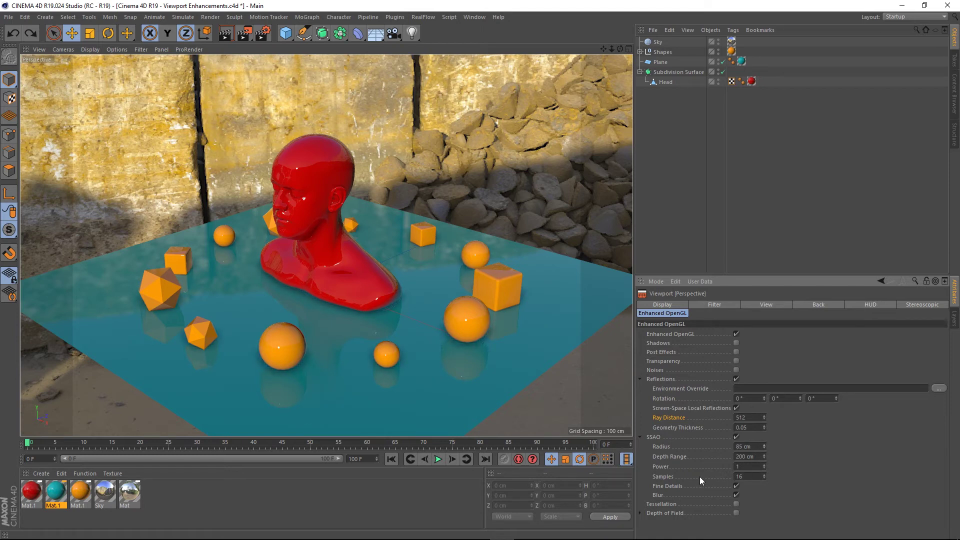
pyautogui.press('Return')
pyautogui.moveTo(764, 466)
pyautogui.mouseDown()
pyautogui.moveTo(764, 452)
pyautogui.moveTo(765, 470)
pyautogui.mouseUp()
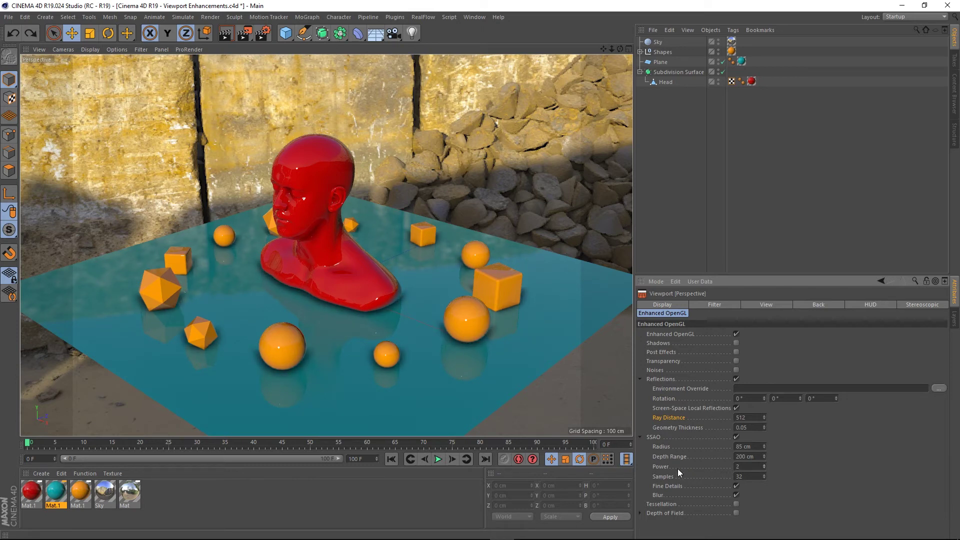
pyautogui.keyDown('alt'); pyautogui.moveTo(241, 281); pyautogui.dragTo(311, 253); pyautogui.keyUp('alt')
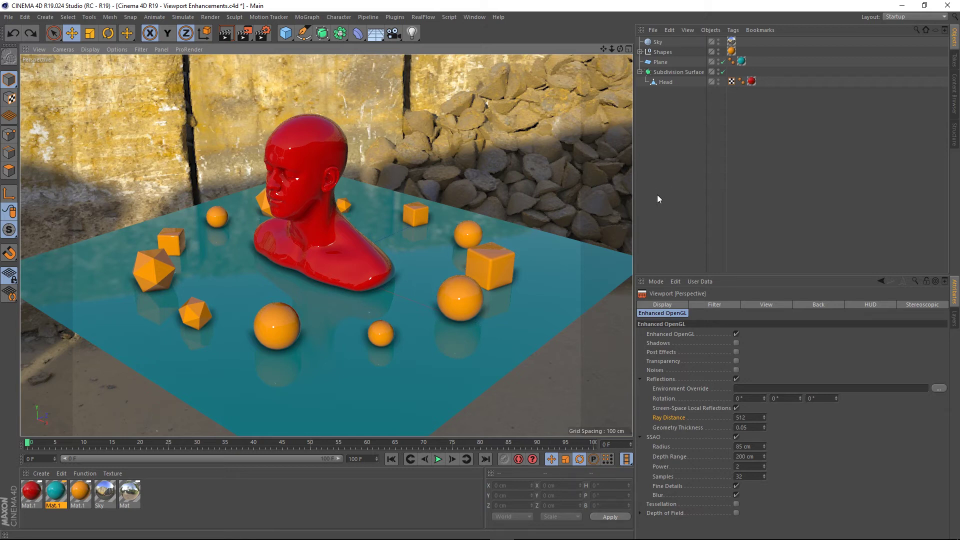
# Step: Collapse the Reflections and SSAO settings and leave no object selected in the scene
pyautogui.click(639, 378)
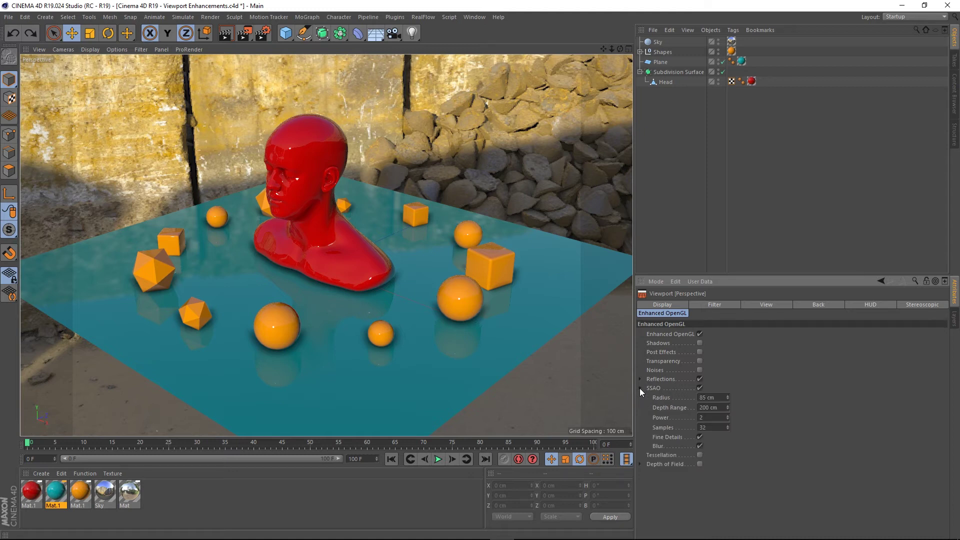
pyautogui.click(640, 388)
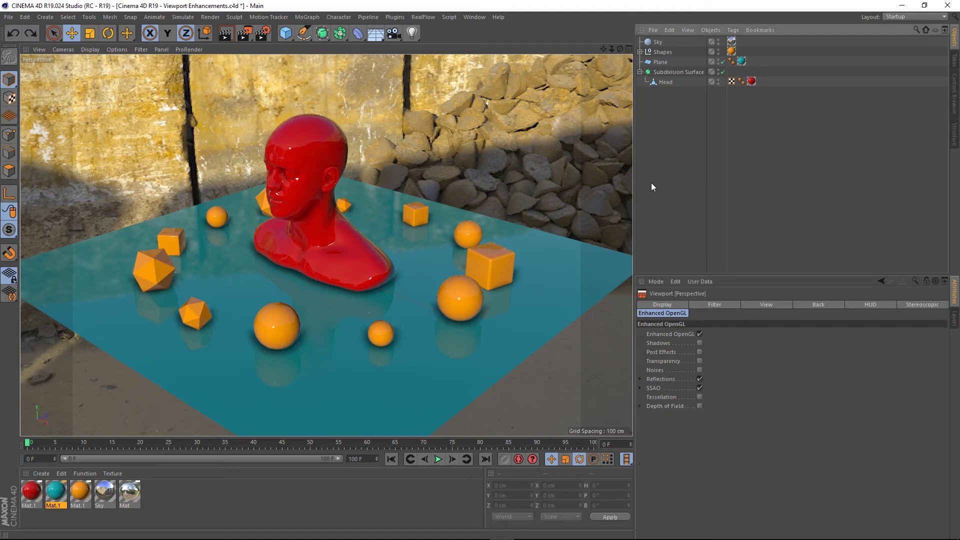
pyautogui.click(659, 52)
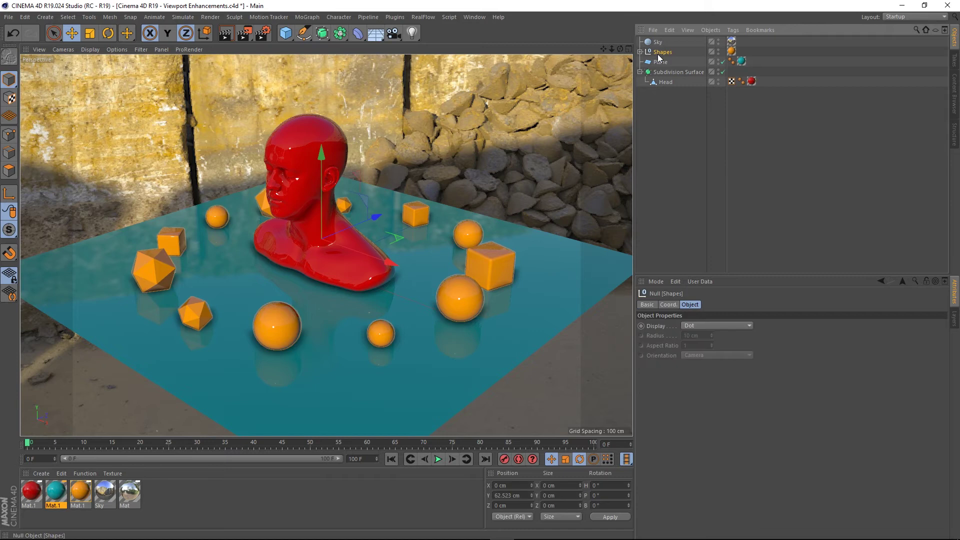
pyautogui.click(671, 208)
# Step: Enable Depth of Field in the perspective viewport
pyautogui.keyDown('alt'); pyautogui.moveTo(293, 224); pyautogui.dragTo(286, 233, button='middle'); pyautogui.keyUp('alt')
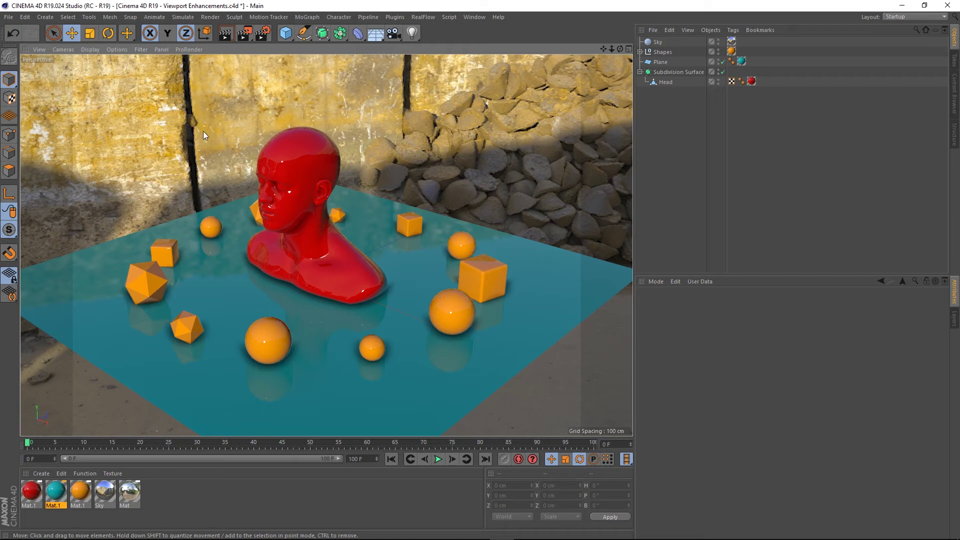
pyautogui.scroll(2, 210, 138)
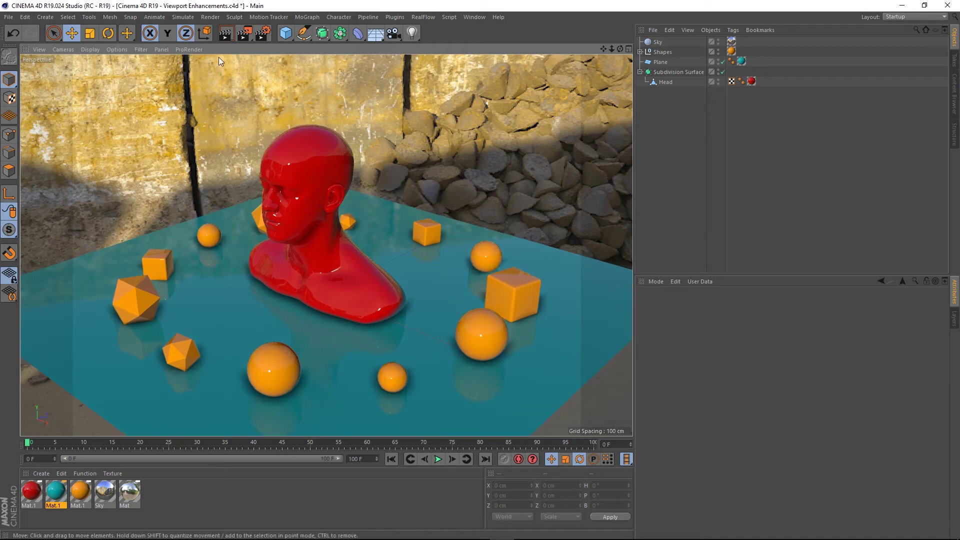
pyautogui.click(114, 49)
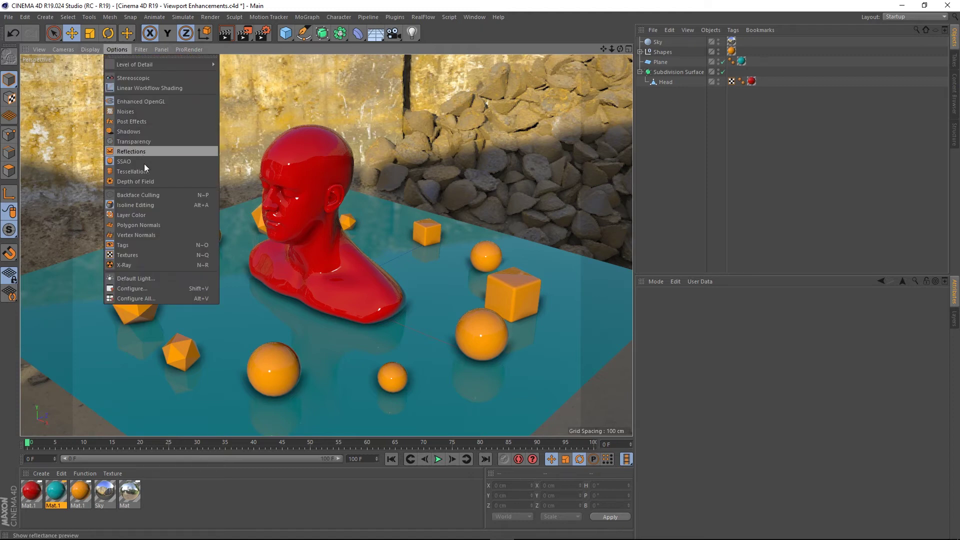
pyautogui.click(131, 181)
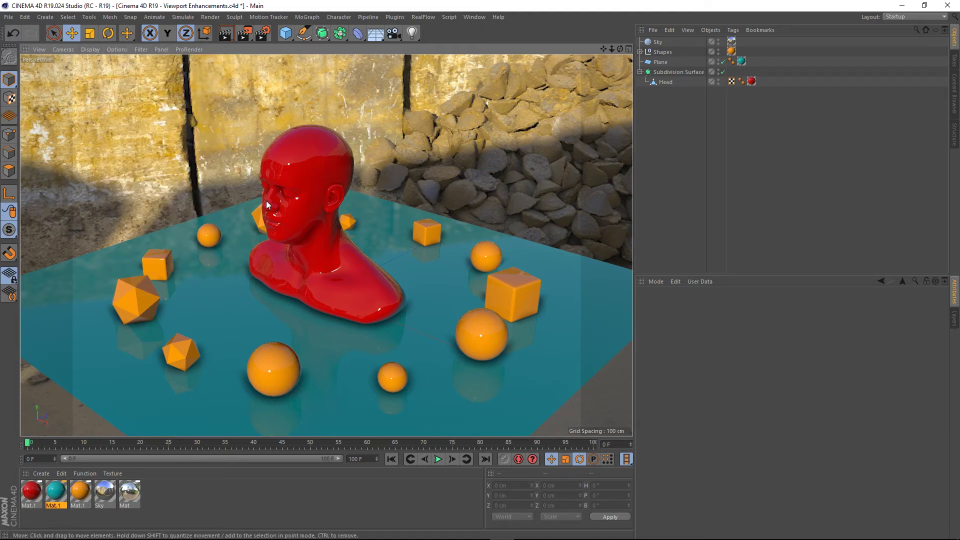
pyautogui.keyDown('alt'); pyautogui.moveTo(342, 256); pyautogui.dragTo(332, 233); pyautogui.keyUp('alt')
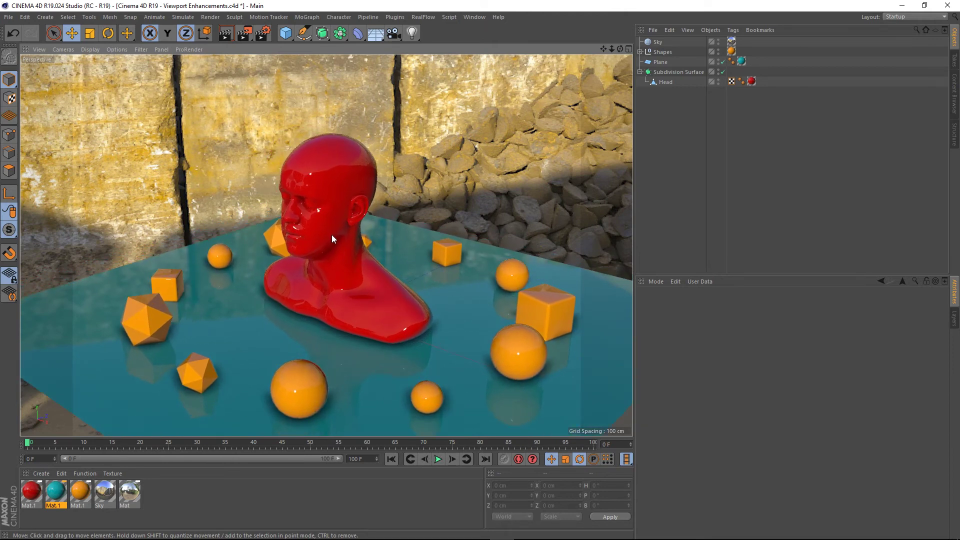
# Step: Add a camera at the current perspective view and look through it
pyautogui.scroll(3, 331, 235)
pyautogui.scroll(-1, 332, 239)
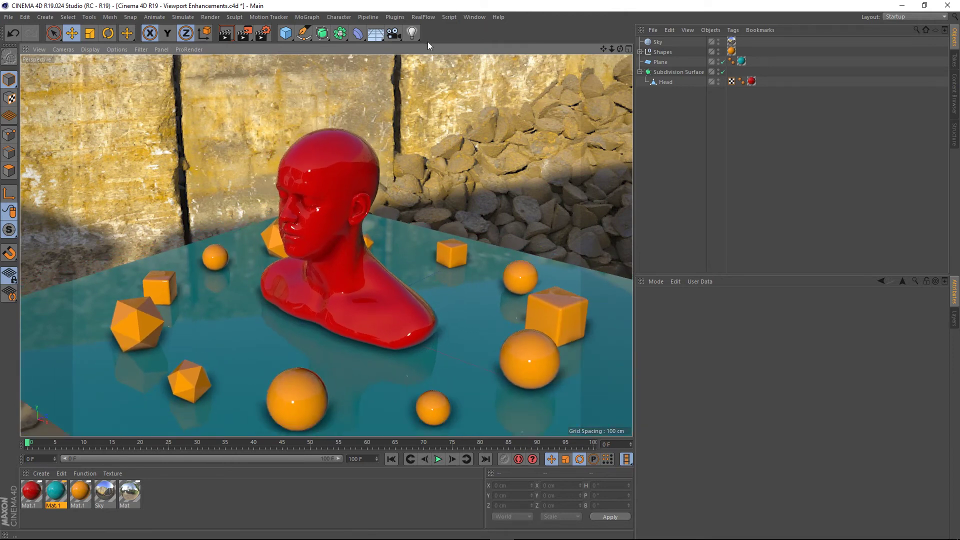
pyautogui.moveTo(394, 36); pyautogui.dragTo(445, 50)
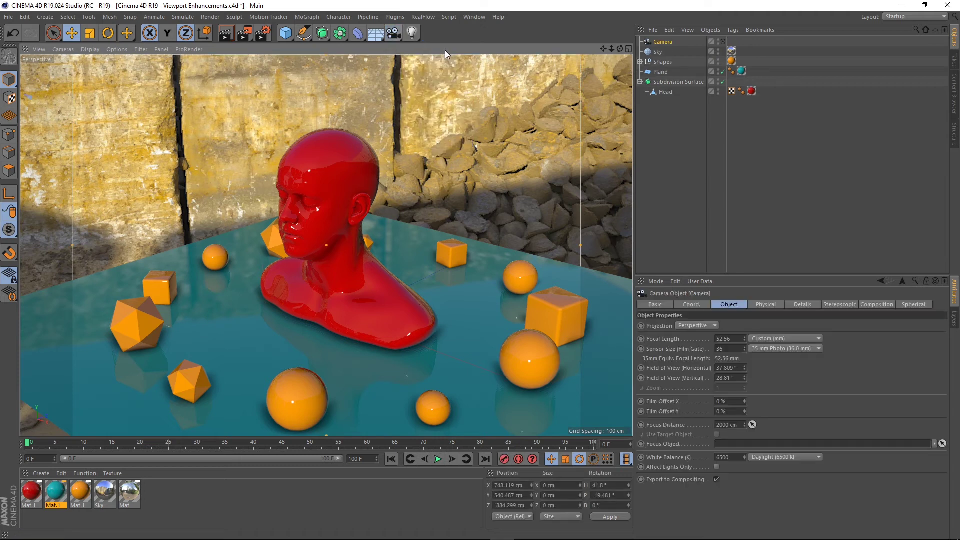
pyautogui.click(723, 42)
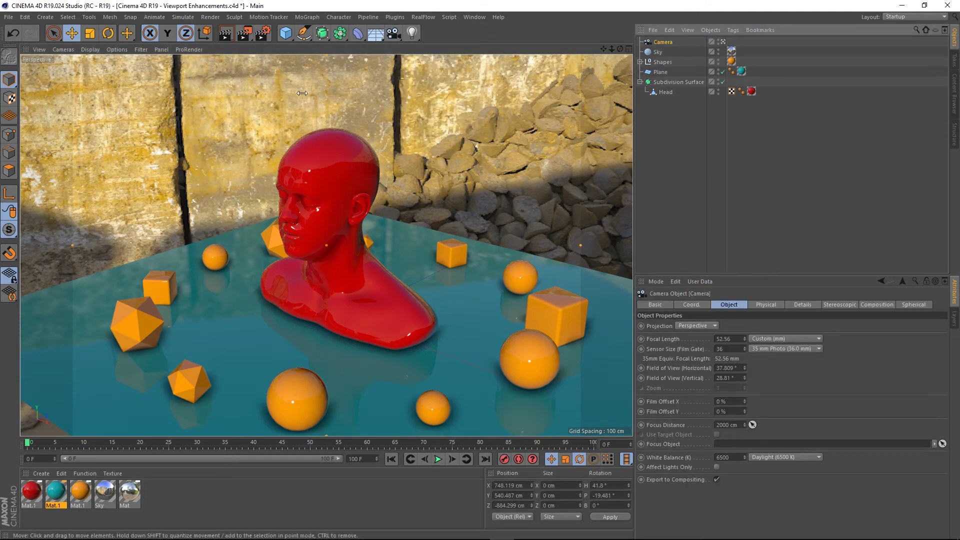
# Step: Set the render output to the HDTV 1080 24 film/video preset and close the render settings
pyautogui.click(262, 33)
pyautogui.click(171, 44)
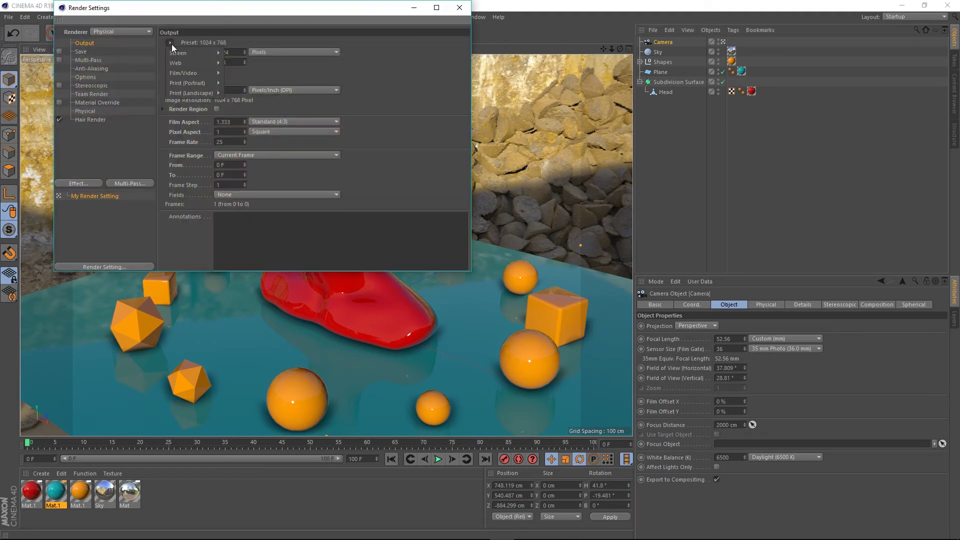
pyautogui.moveTo(211, 74)
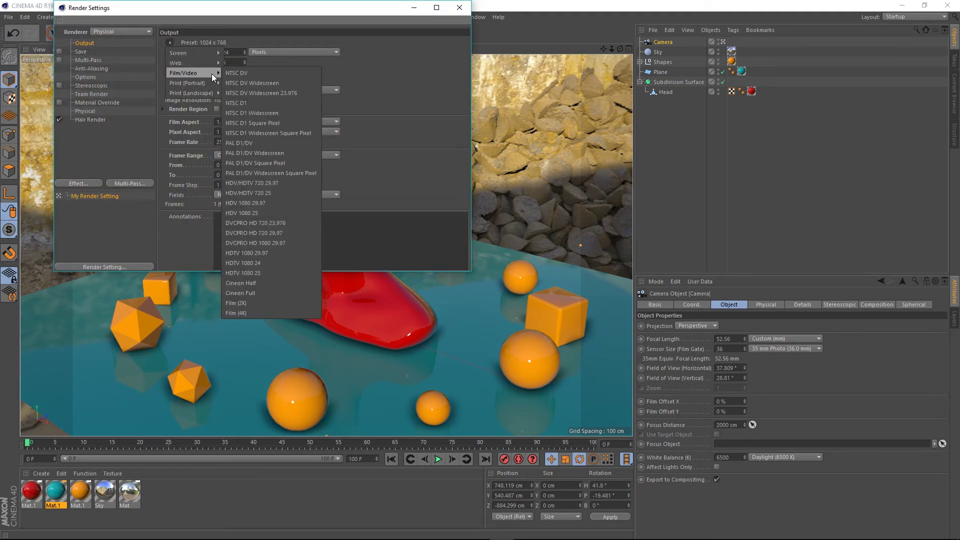
pyautogui.click(253, 264)
pyautogui.click(729, 207)
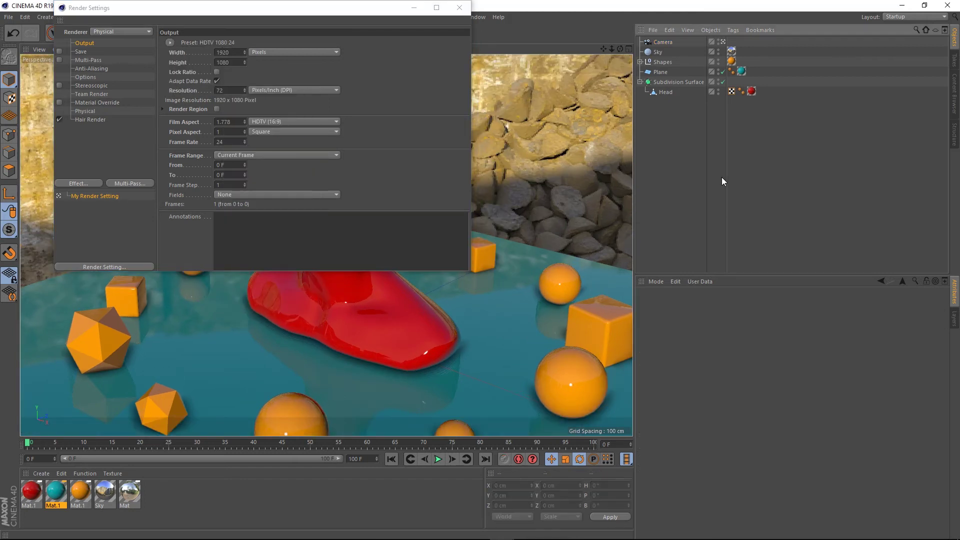
pyautogui.click(460, 7)
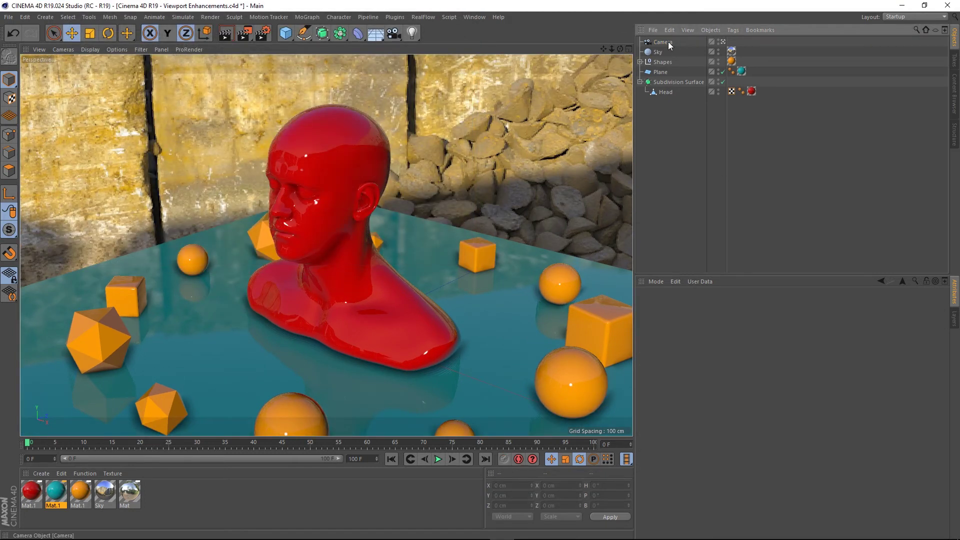
# Step: Set the camera's focal length to Wide Angle (25 mm) and reframe the shot closer around the head
pyautogui.keyDown('alt'); pyautogui.moveTo(338, 311); pyautogui.dragTo(339, 301); pyautogui.keyUp('alt')
pyautogui.scroll(-2, 341, 300)
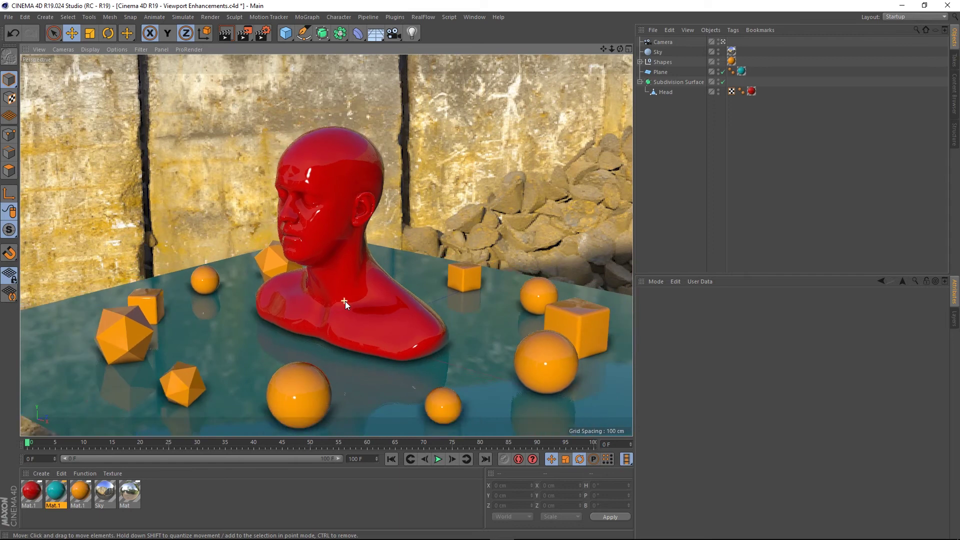
pyautogui.keyDown('alt'); pyautogui.moveTo(344, 301); pyautogui.dragTo(301, 284, button='middle'); pyautogui.keyUp('alt')
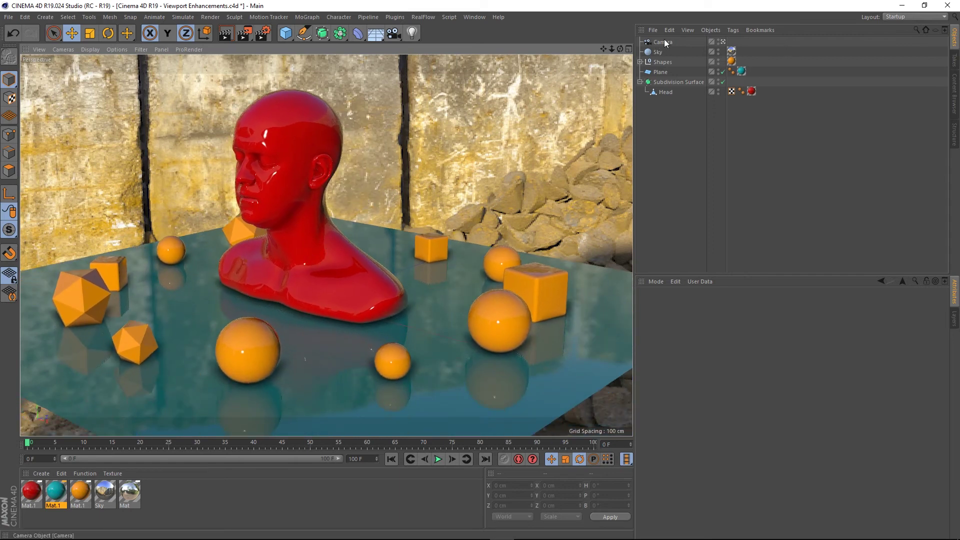
pyautogui.click(664, 43)
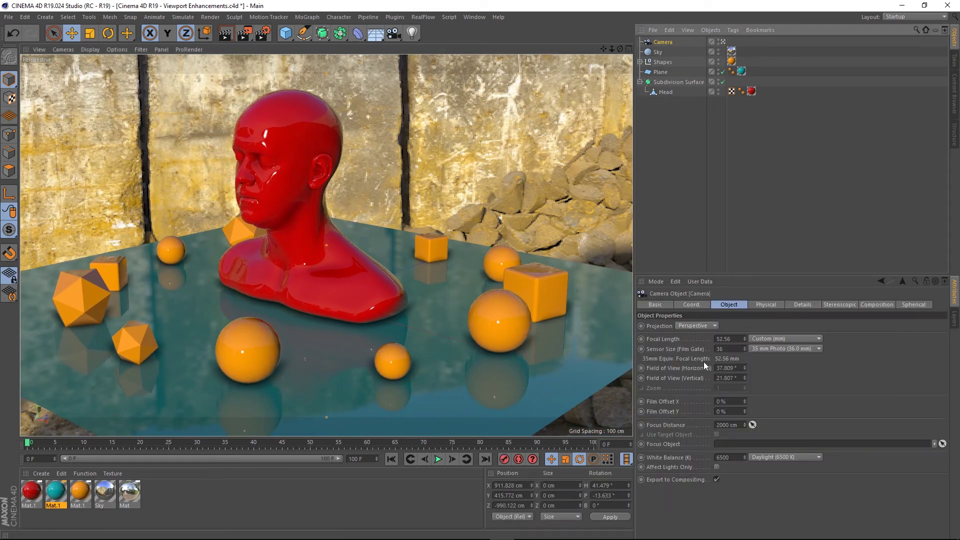
pyautogui.click(768, 347)
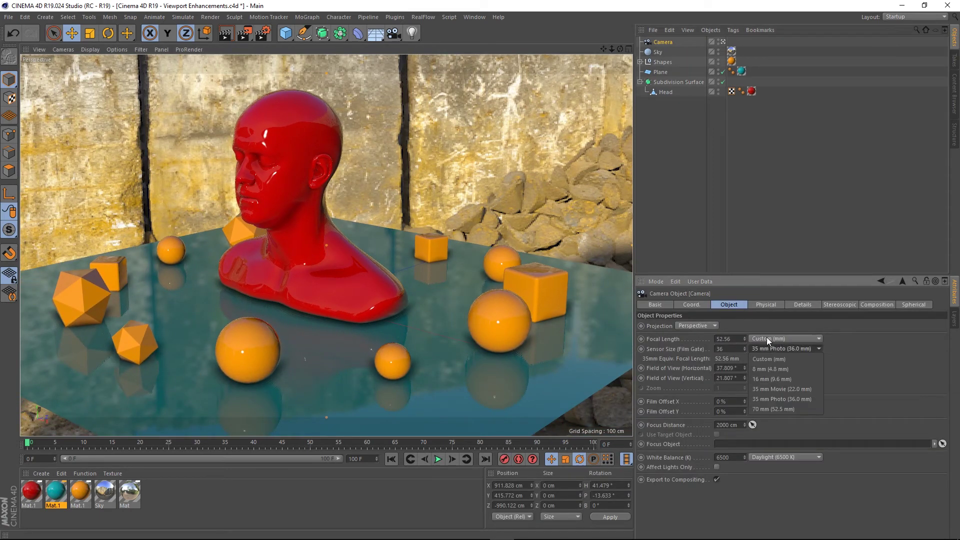
pyautogui.click(762, 337)
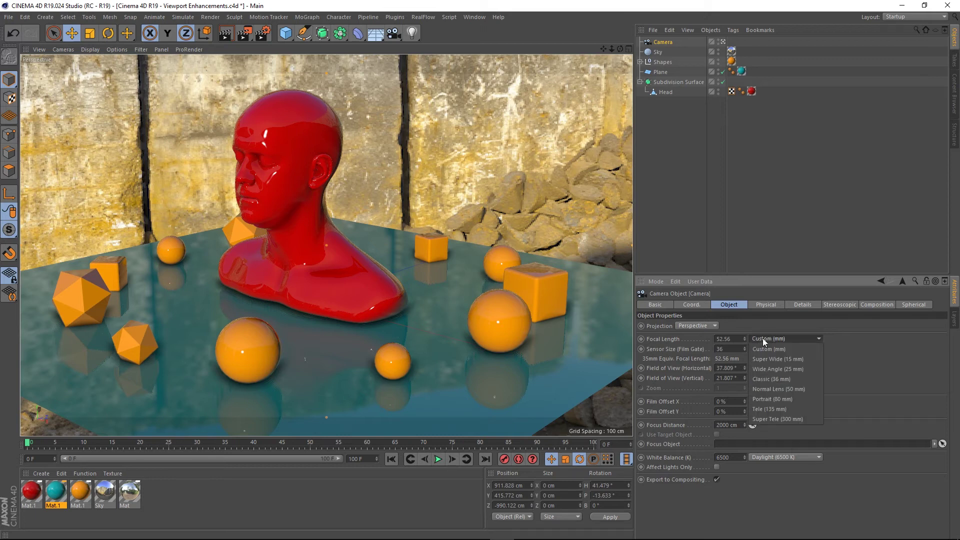
pyautogui.click(773, 369)
pyautogui.scroll(5, 323, 248)
pyautogui.keyDown('alt'); pyautogui.moveTo(310, 232); pyautogui.dragTo(350, 239); pyautogui.keyUp('alt')
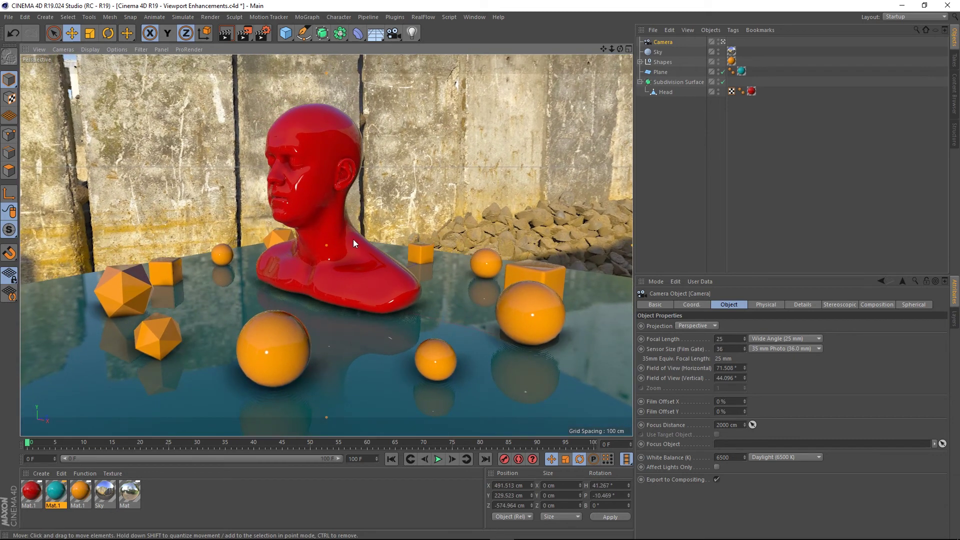
# Step: Assign the red head's Subdivision Surface as the camera's Focus Object by picking it in the viewport
pyautogui.click(764, 305)
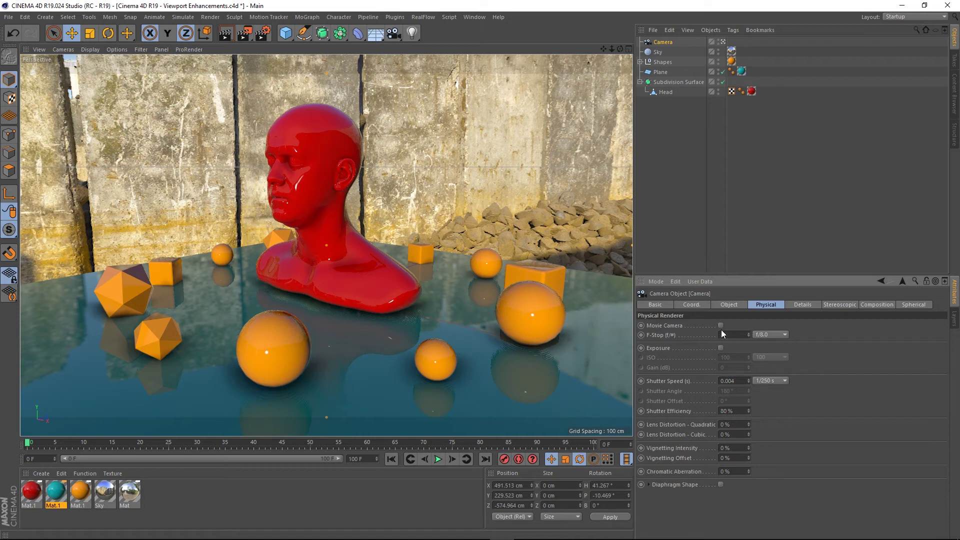
pyautogui.click(729, 306)
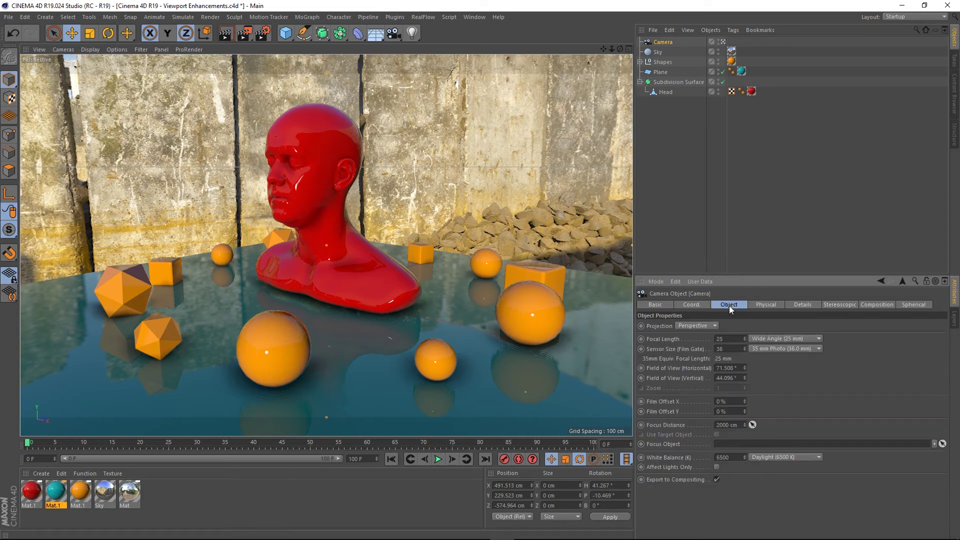
pyautogui.click(942, 444)
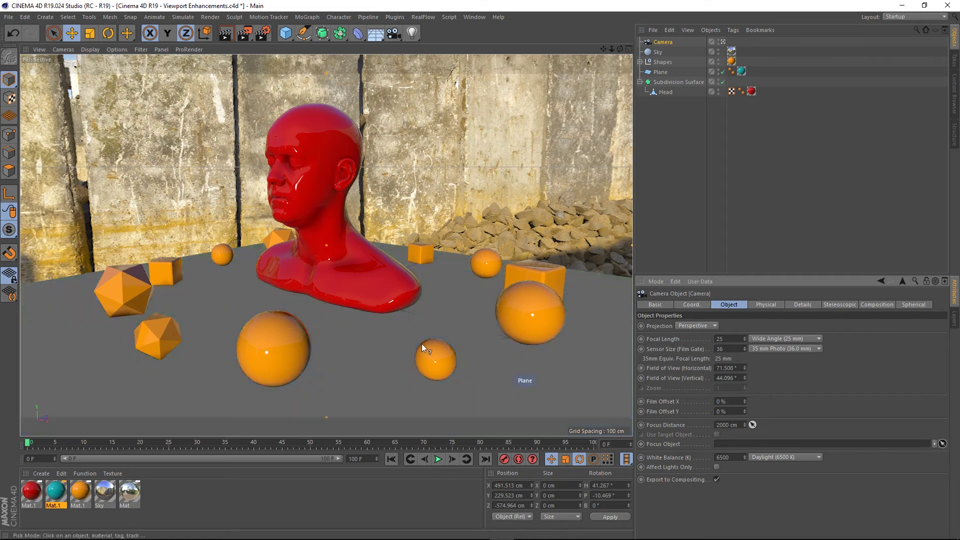
pyautogui.click(307, 148)
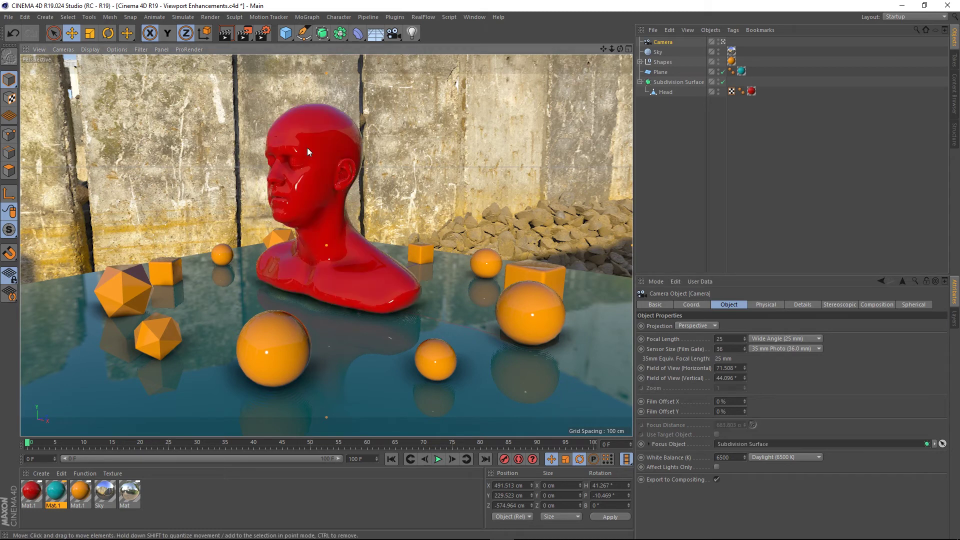
# Step: Try lowering the camera's physical F-Stop to 0.5 and further to 0.1
pyautogui.click(766, 305)
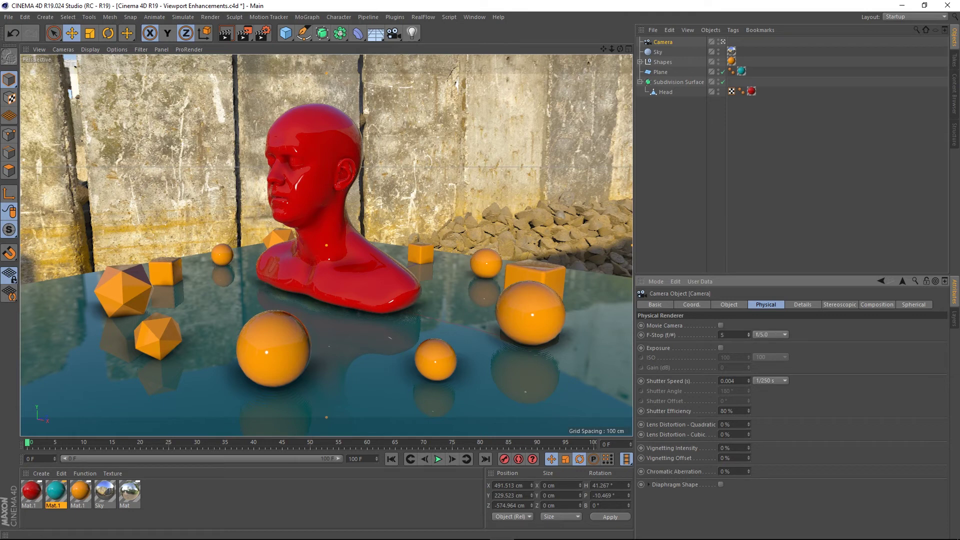
pyautogui.write('0.5')
pyautogui.press('Return')
pyautogui.click(725, 334)
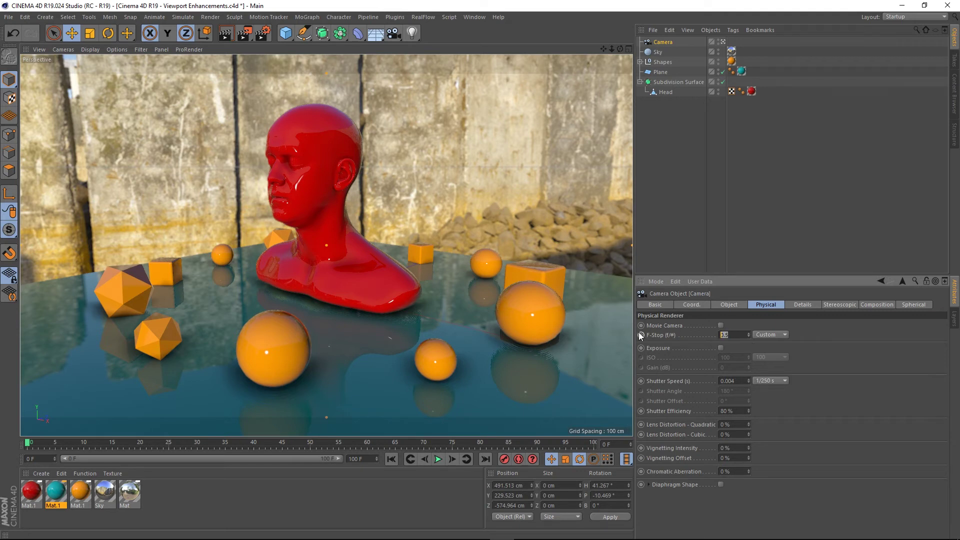
pyautogui.write('01')
pyautogui.press('BackSpace')
pyautogui.write('.1')
pyautogui.press('Return')
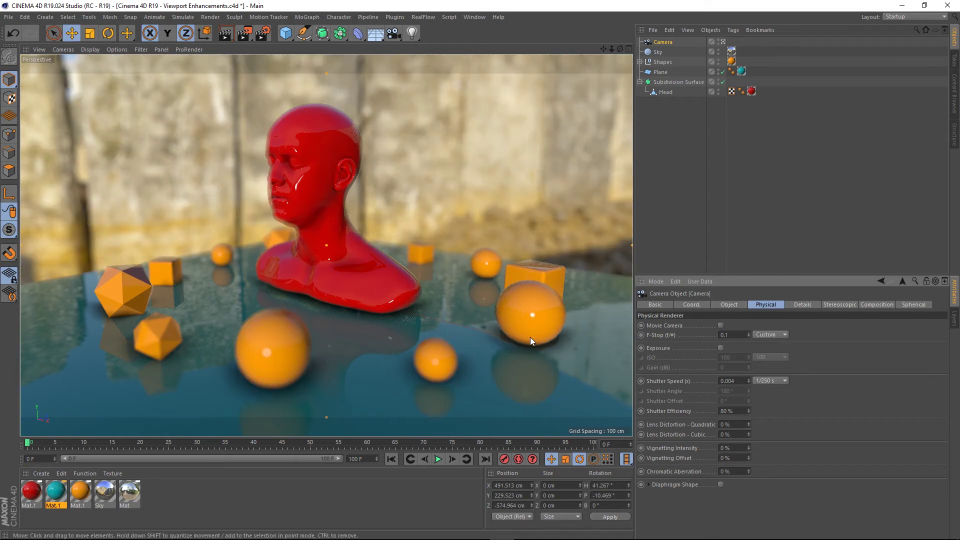
# Step: Set the camera's F-Stop to 0.01 to strengthen the depth-of-field blur
pyautogui.click(743, 335)
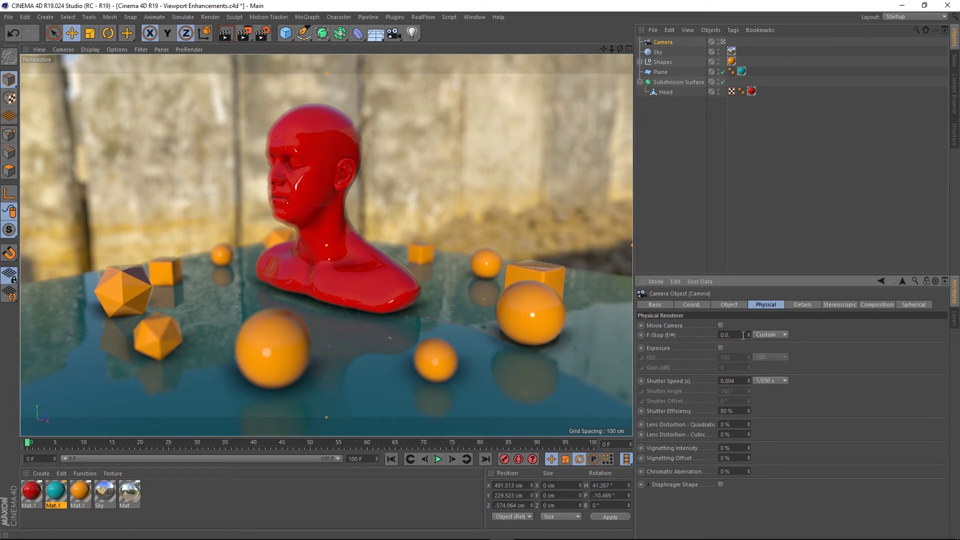
pyautogui.press('Return')
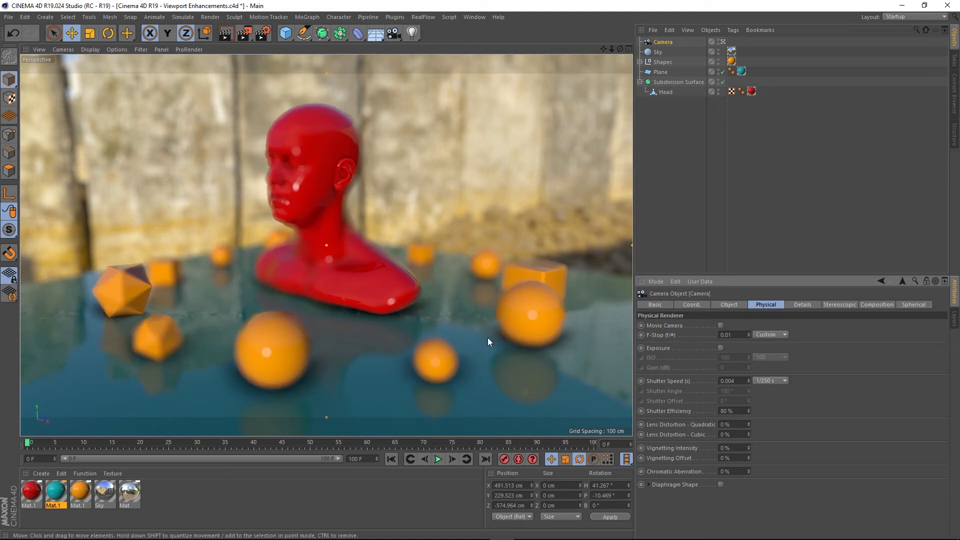
pyautogui.scroll(1, 332, 230)
pyautogui.scroll(1, 332, 230)
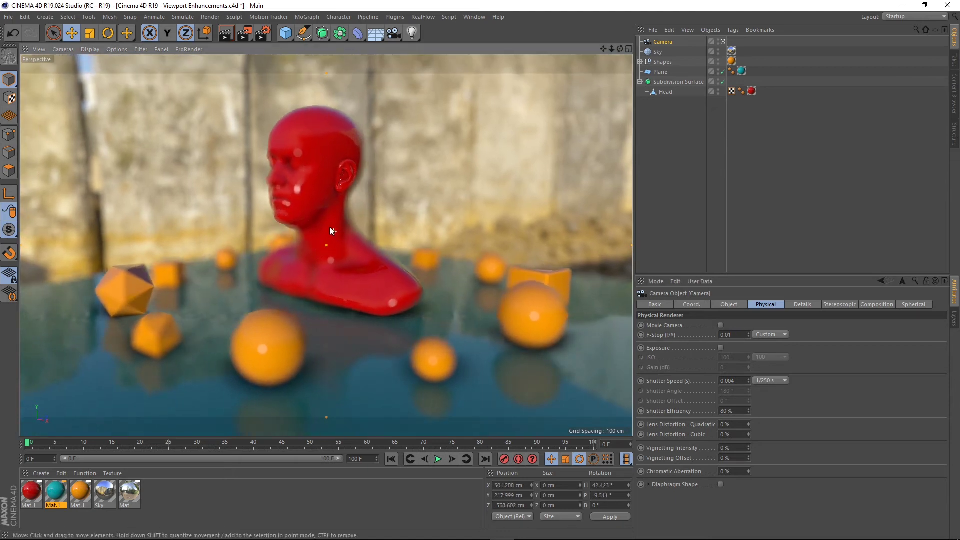
# Step: Switch the camera's Focus Object to the large foreground sphere, Sphere 5
pyautogui.click(728, 305)
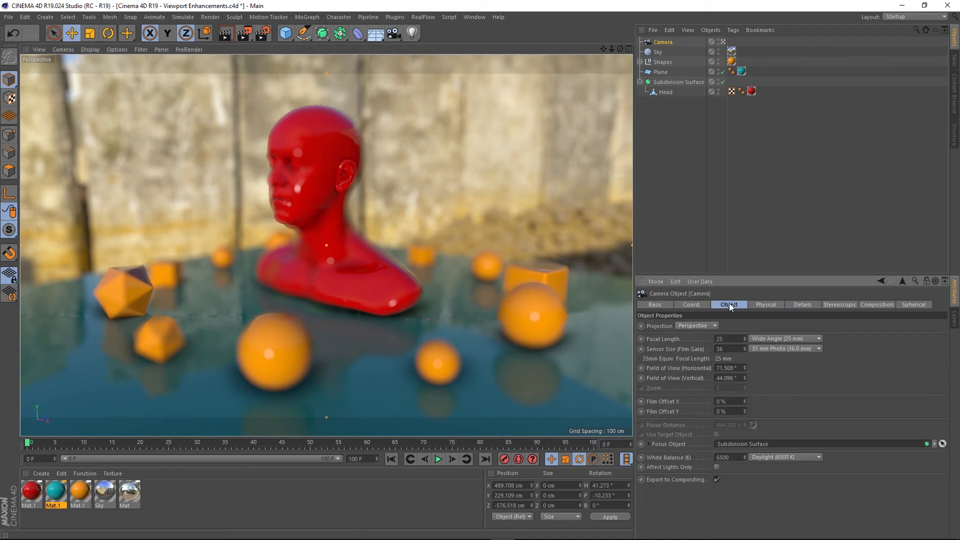
pyautogui.click(941, 443)
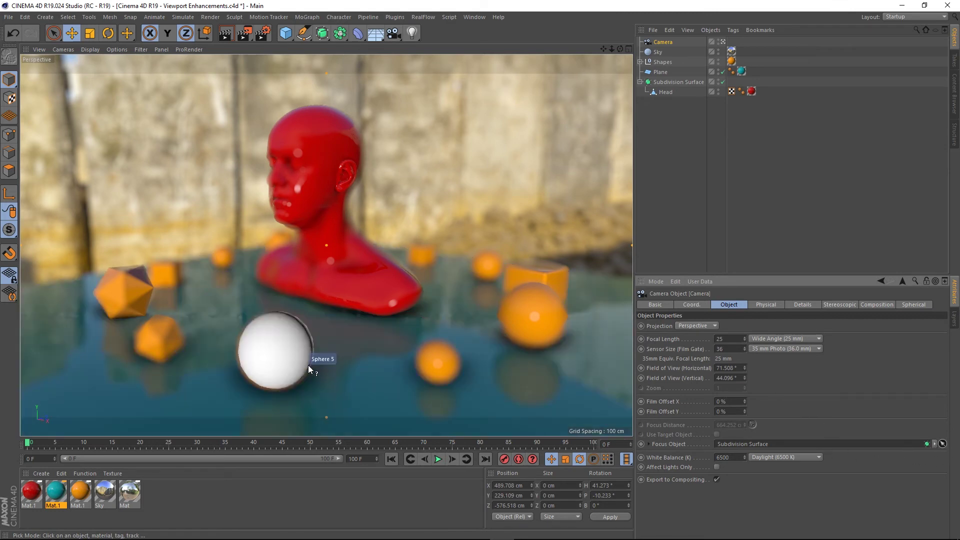
pyautogui.click(276, 355)
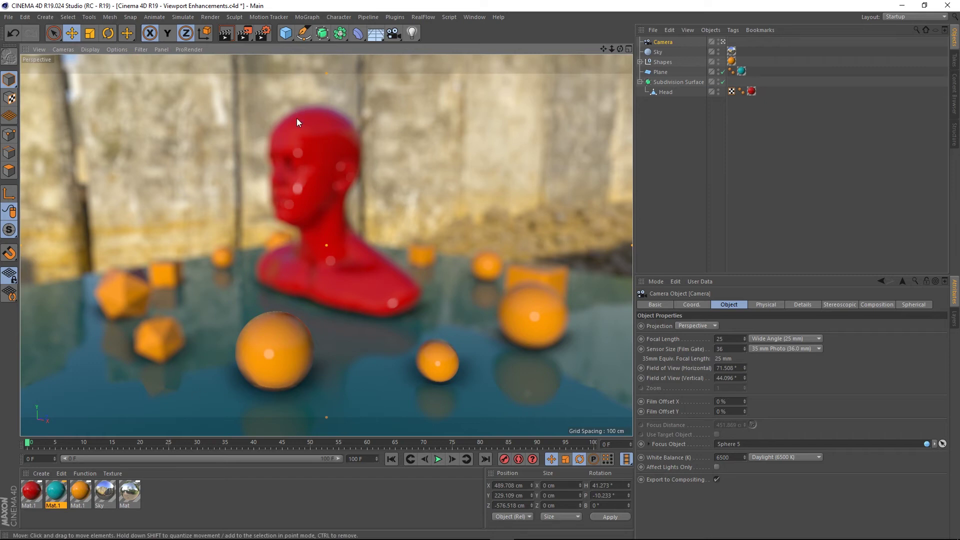
# Step: Set the camera's F-Stop to 0.05
pyautogui.click(765, 305)
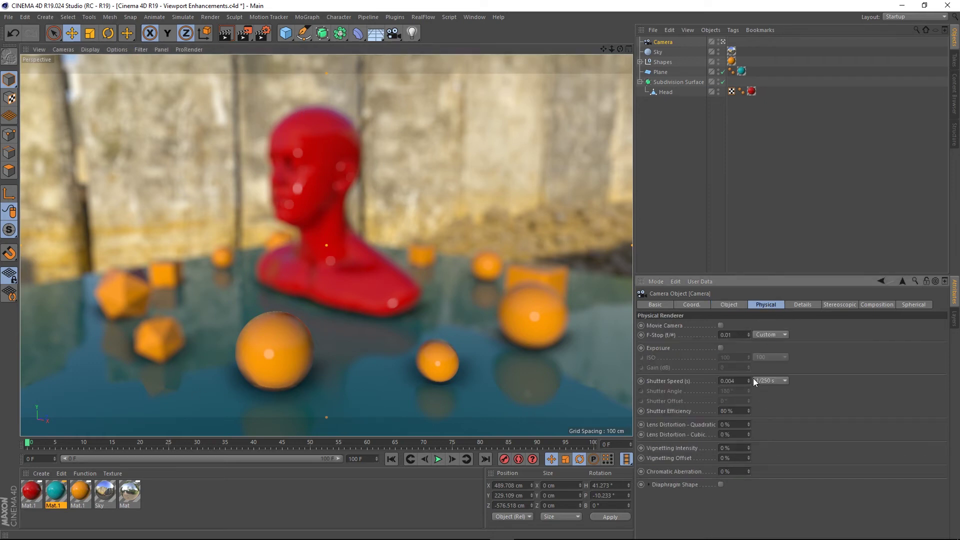
pyautogui.click(735, 335)
pyautogui.write('0.05')
pyautogui.press('Return')
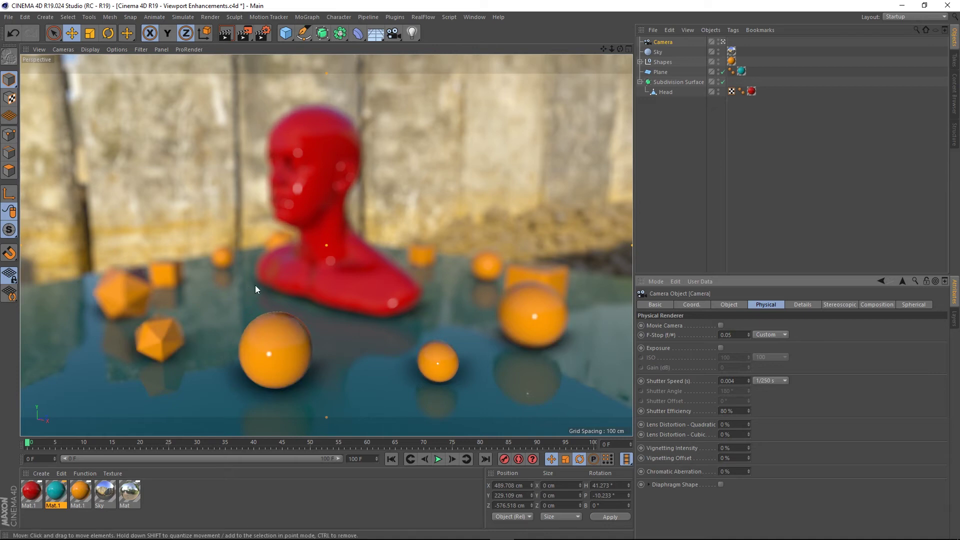
# Step: Change the camera's Focus Object back to the head's Subdivision Surface
pyautogui.click(726, 307)
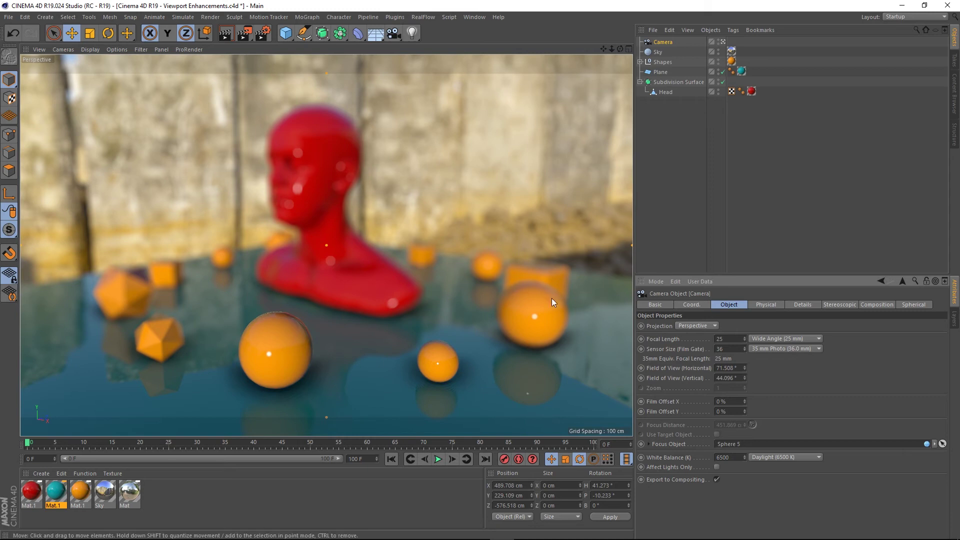
pyautogui.click(941, 444)
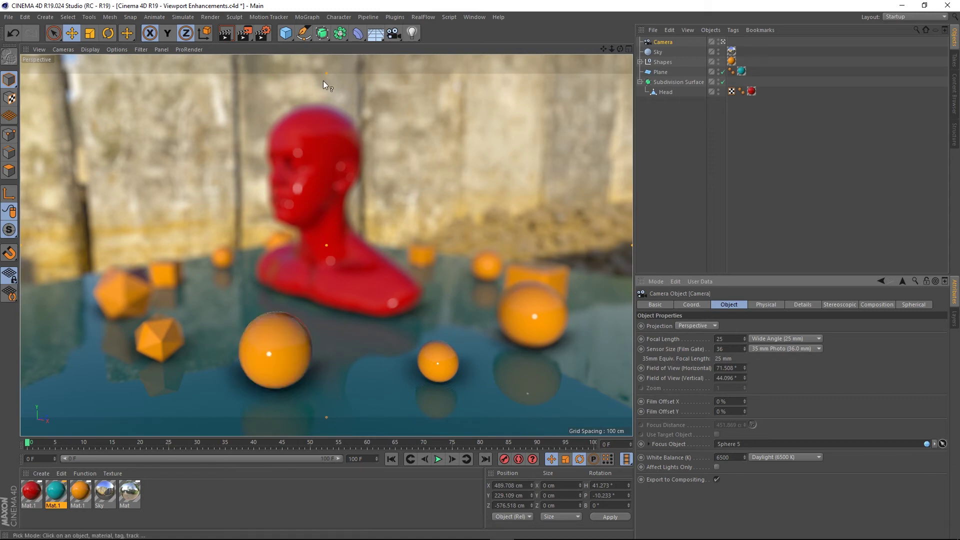
pyautogui.click(309, 129)
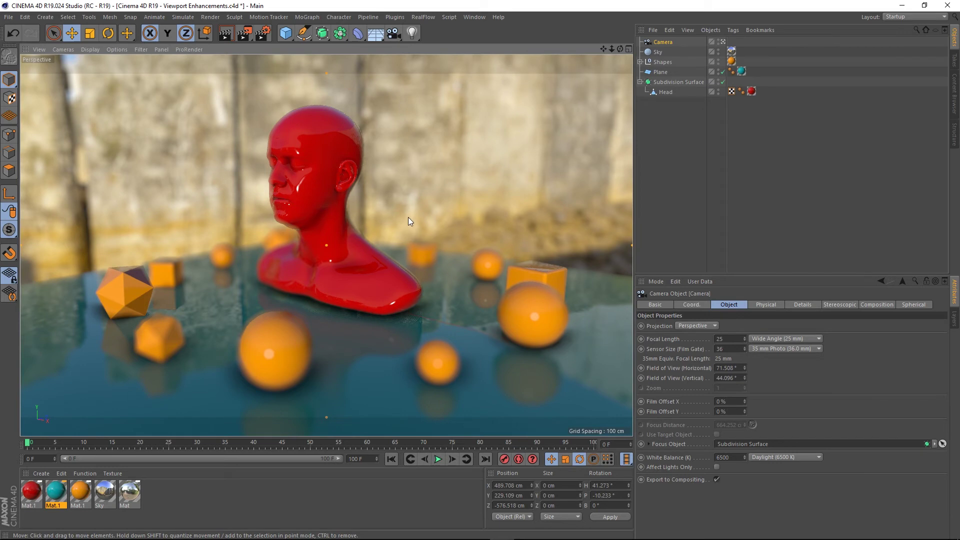
# Step: Reframe the camera to a low close-up of the head behind the spheres and pick the head again as Focus Object
pyautogui.scroll(10, 297, 325)
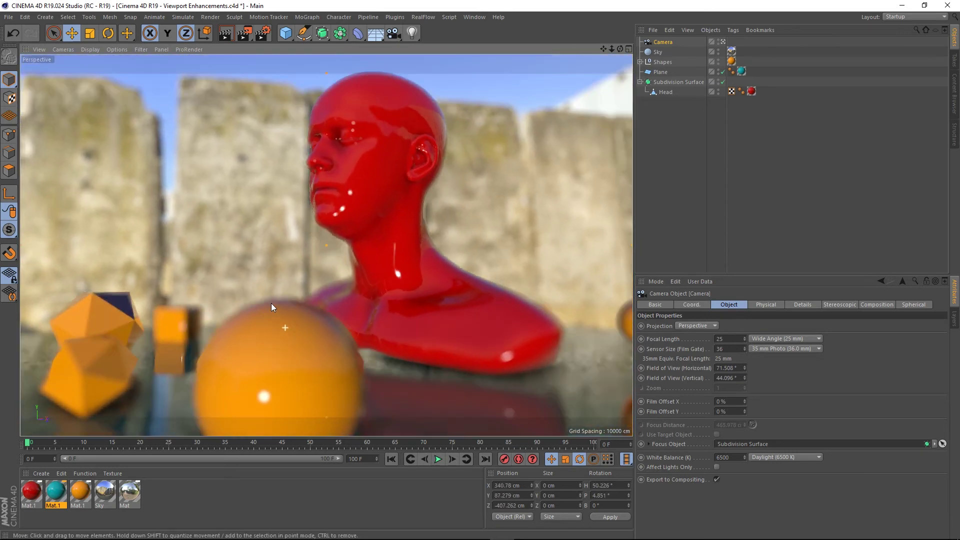
pyautogui.keyDown('alt'); pyautogui.moveTo(270, 317); pyautogui.dragTo(163, 298); pyautogui.keyUp('alt')
pyautogui.keyDown('alt'); pyautogui.moveTo(163, 298); pyautogui.dragTo(163, 278, button='middle'); pyautogui.keyUp('alt')
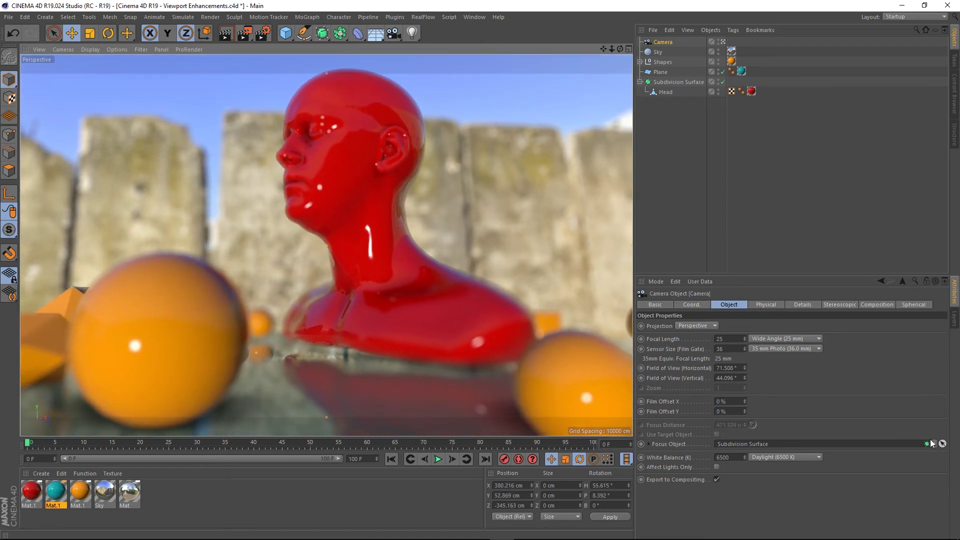
pyautogui.click(932, 444)
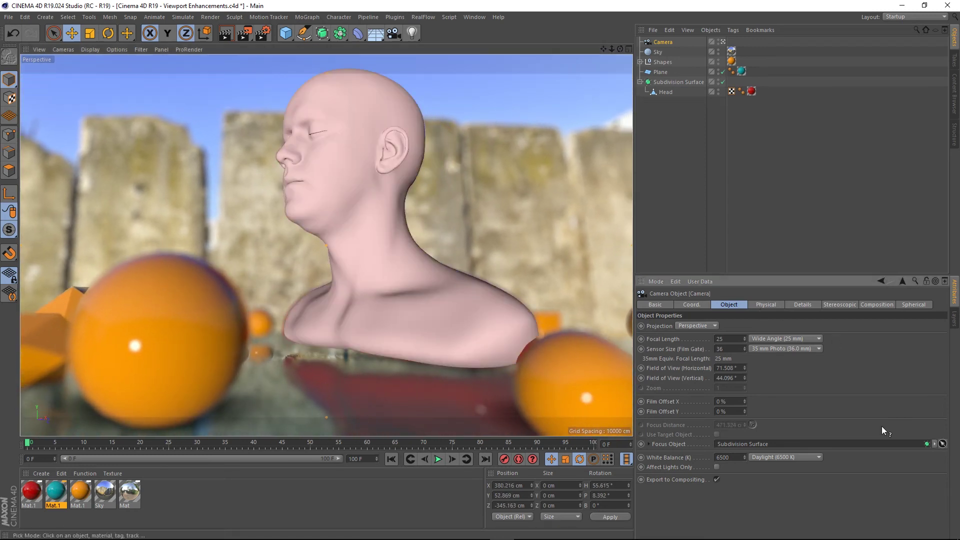
pyautogui.click(302, 199)
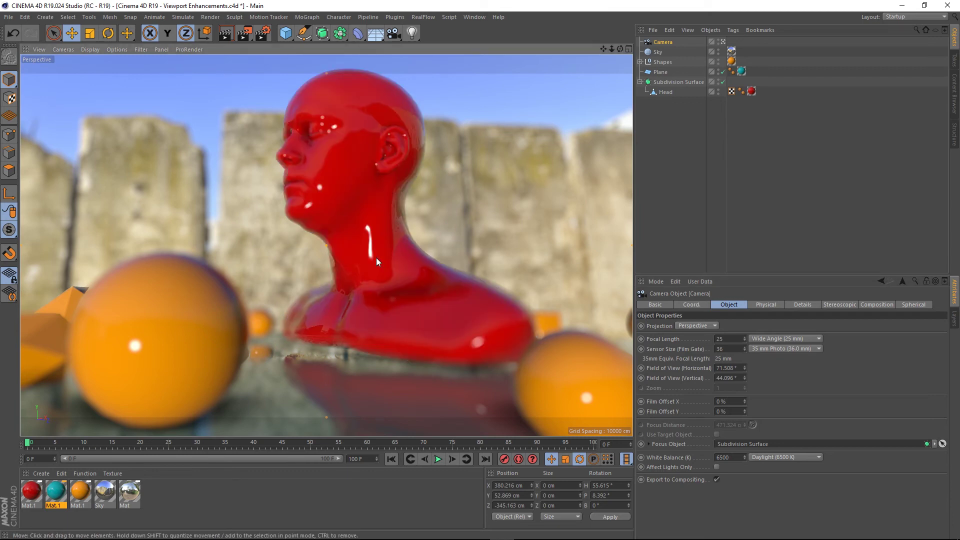
# Step: Set the camera's Focus Object to the large foreground sphere, Sphere 5, and reframe the camera to a wider, higher view of the scene
pyautogui.click(942, 443)
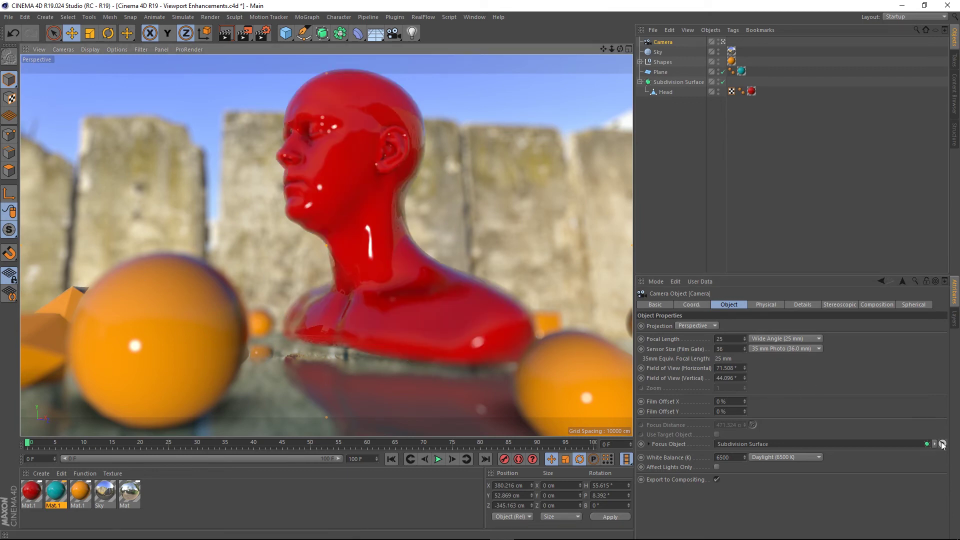
pyautogui.click(155, 326)
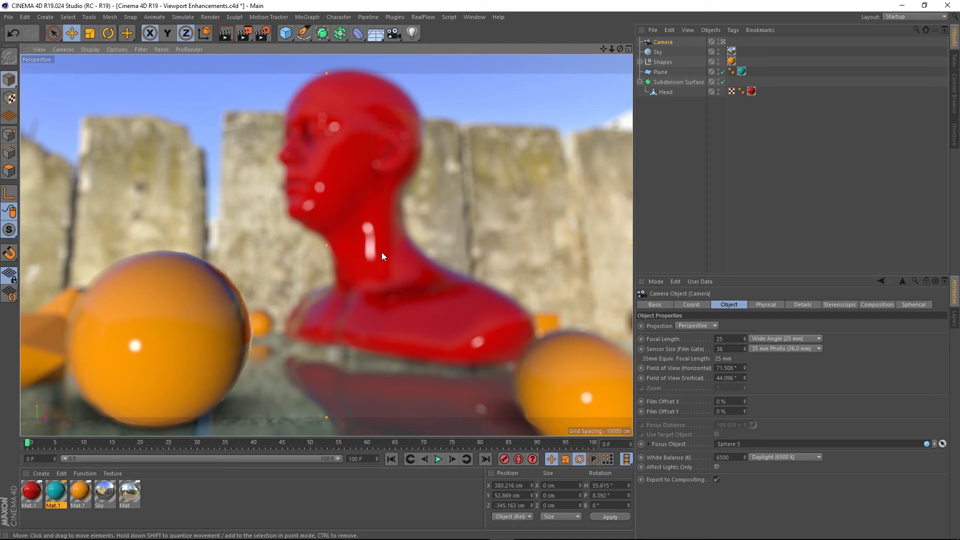
pyautogui.scroll(-5, 385, 260)
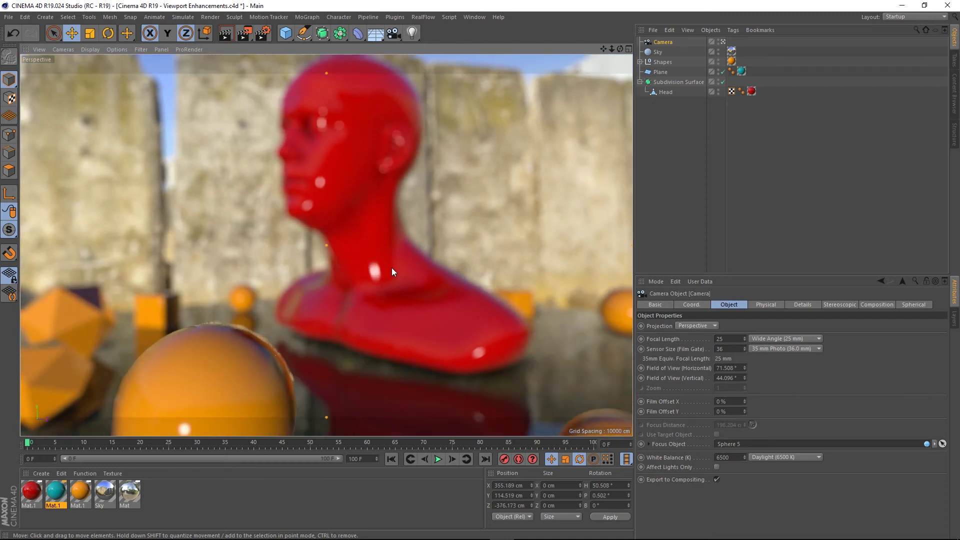
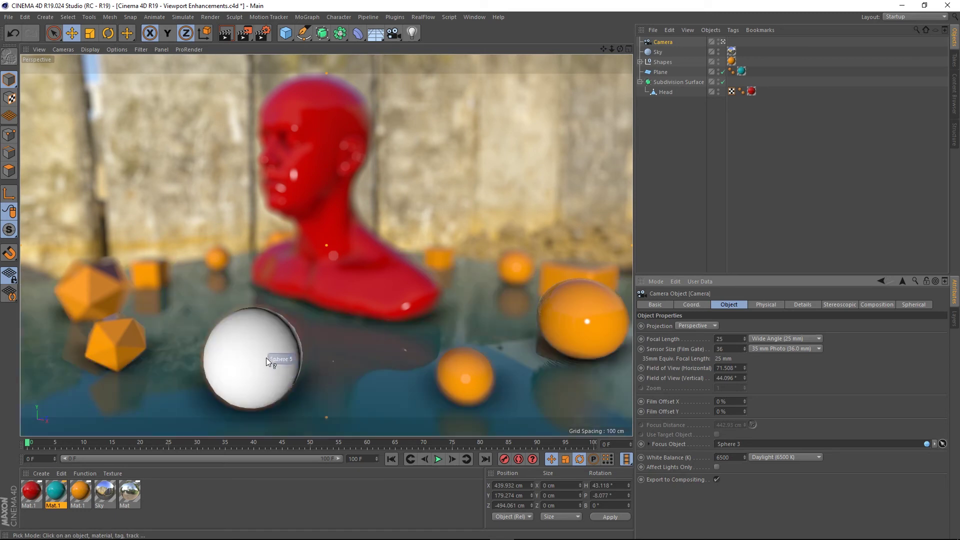
pyautogui.click(268, 350)
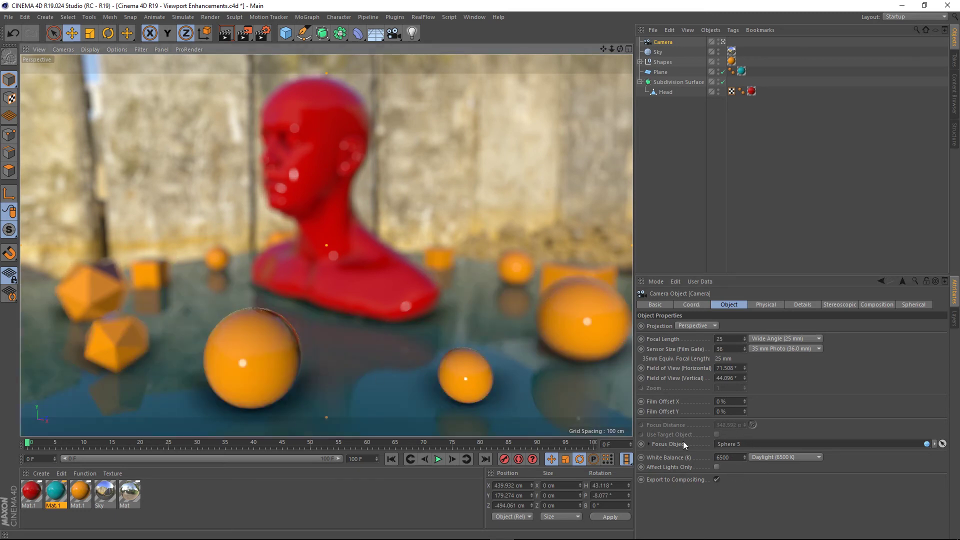
# Step: Clear the camera's Focus Object and add a Null object to the scene
pyautogui.click(934, 444)
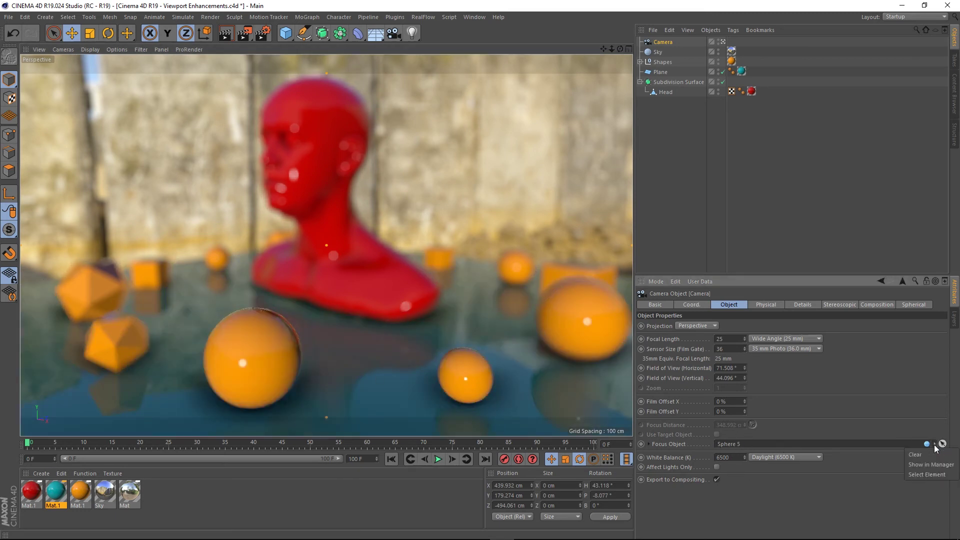
pyautogui.click(917, 454)
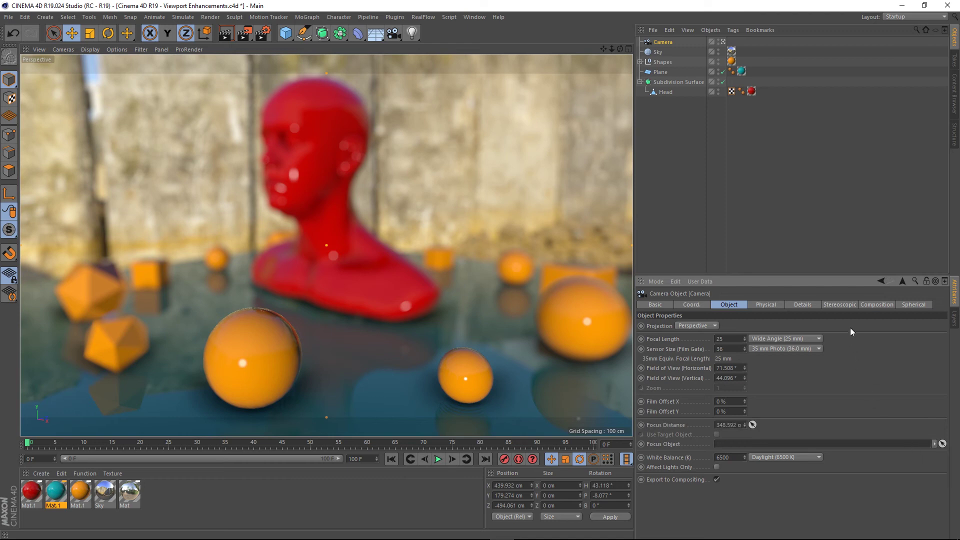
pyautogui.click(45, 18)
pyautogui.moveTo(54, 33)
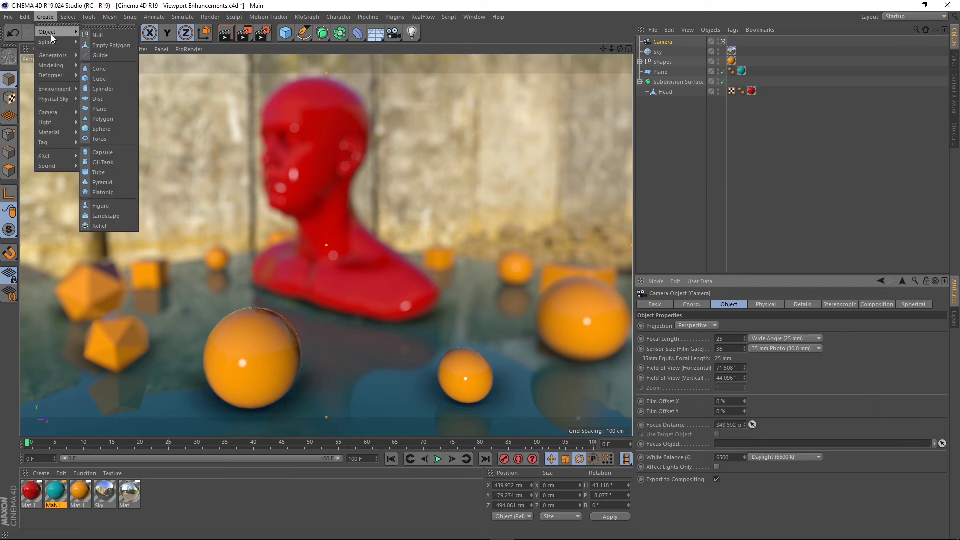
pyautogui.click(95, 36)
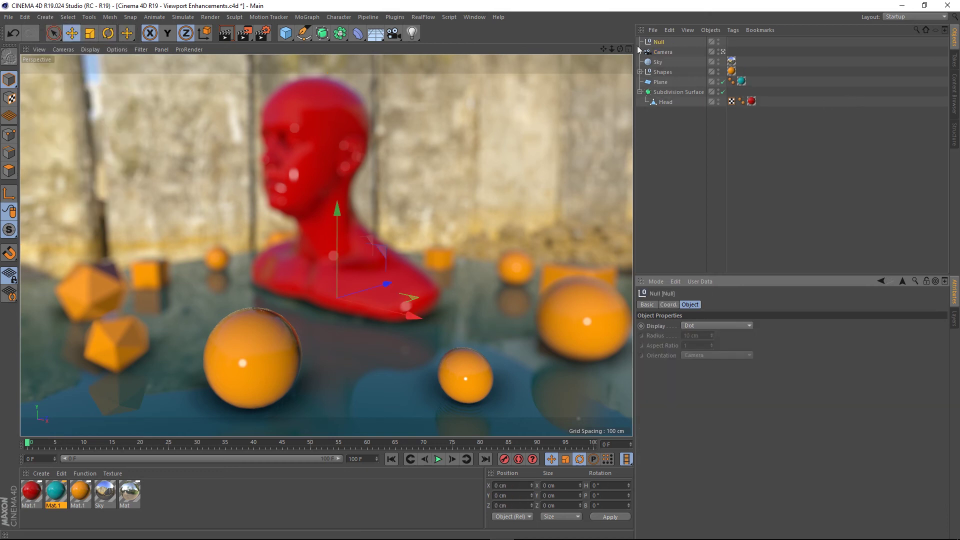
# Step: Move the Null to about Y 131 cm and Z -191 cm, and assign it as the camera's Focus Object
pyautogui.moveTo(337, 214); pyautogui.dragTo(336, 123)
pyautogui.moveTo(388, 211); pyautogui.dragTo(296, 232)
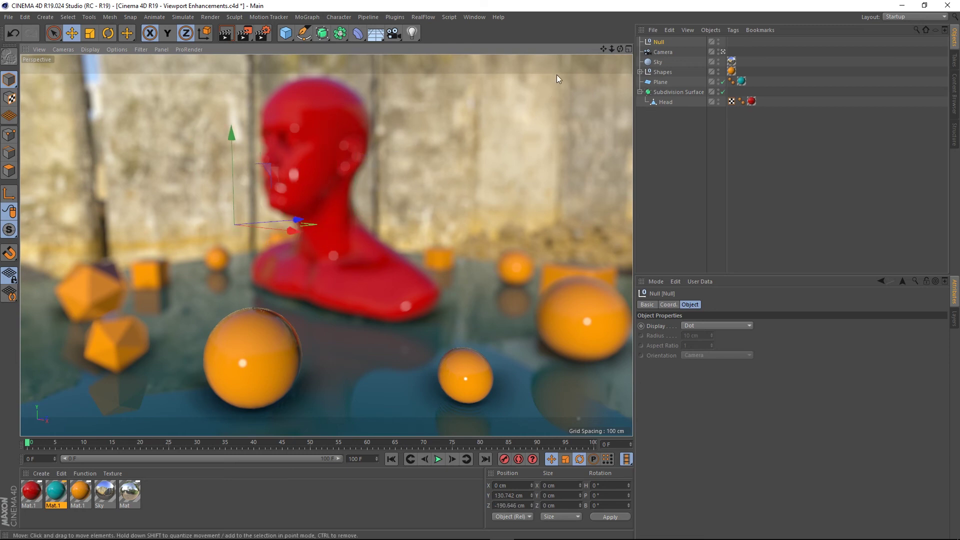
pyautogui.click(668, 53)
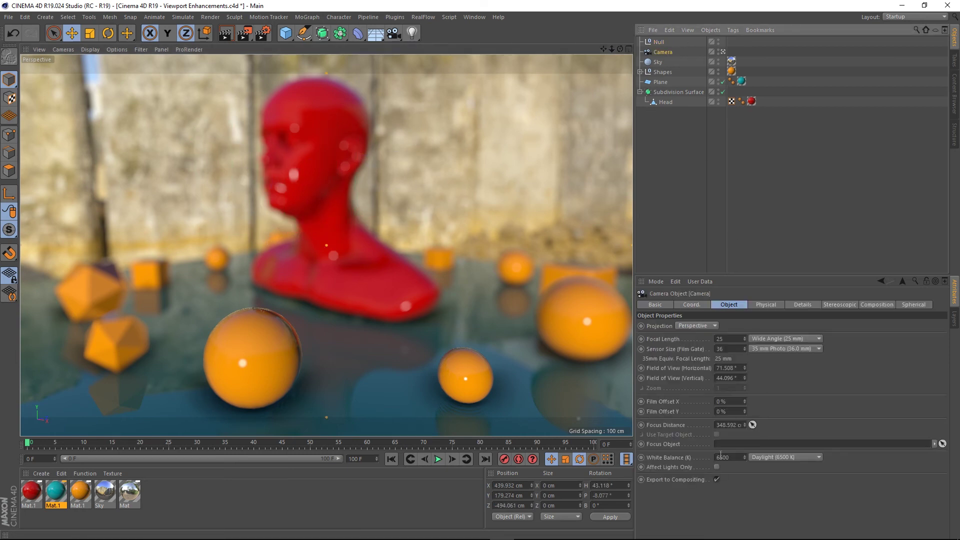
pyautogui.moveTo(658, 42); pyautogui.dragTo(735, 444)
# Step: Move the Null along Z to about -25 cm and rotate it to about H -47° and B 7°
pyautogui.click(659, 42)
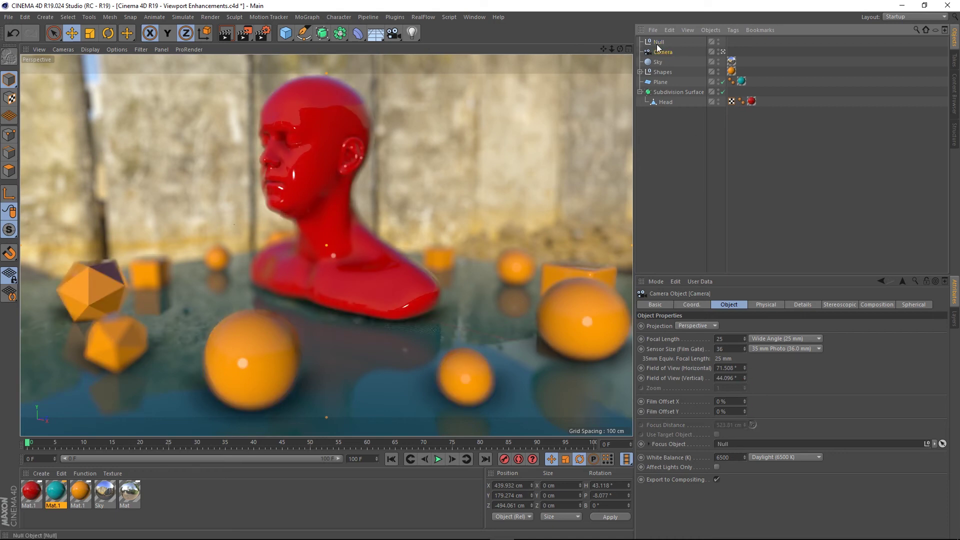
pyautogui.moveTo(295, 220); pyautogui.dragTo(374, 245)
pyautogui.click(108, 33)
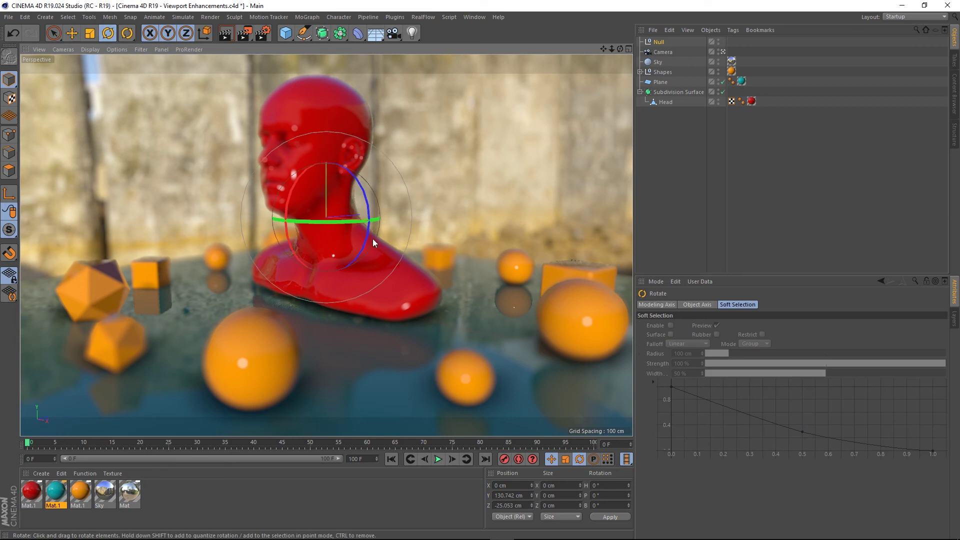
pyautogui.moveTo(330, 222); pyautogui.dragTo(284, 236)
pyautogui.moveTo(326, 180); pyautogui.dragTo(321, 190)
# Step: Move the rotated Null along its own axes to shift the camera's focus through the scene
pyautogui.press('e')
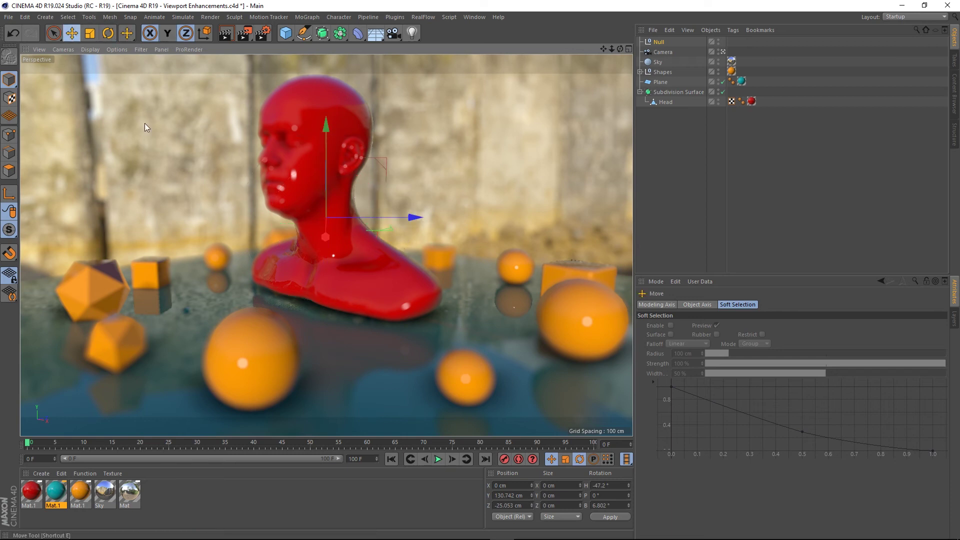
pyautogui.moveTo(322, 236); pyautogui.dragTo(322, 142)
pyautogui.moveTo(420, 143); pyautogui.dragTo(309, 154)
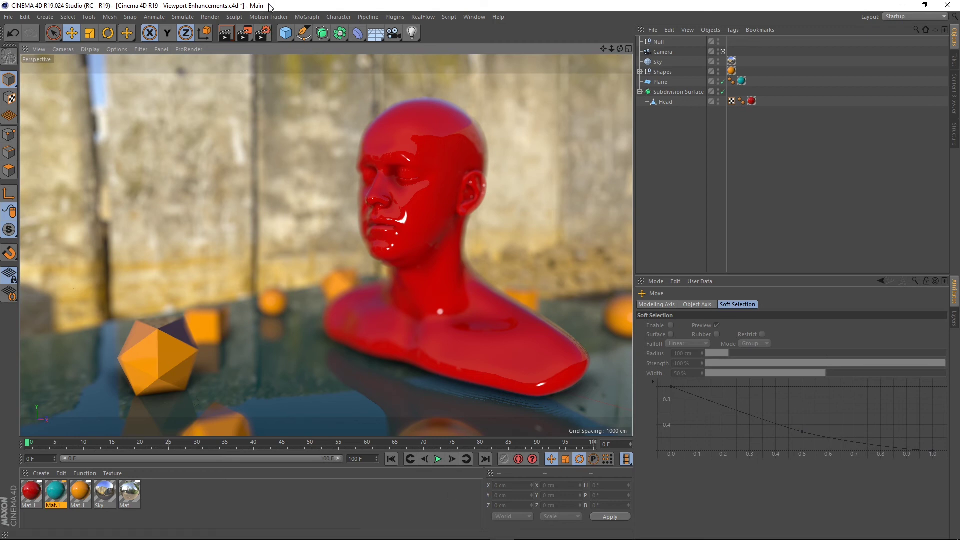
# Step: Open the Render Settings and change the renderer to Hardware OpenGL
pyautogui.click(262, 33)
pyautogui.moveTo(256, 38); pyautogui.dragTo(692, 108)
pyautogui.click(583, 128)
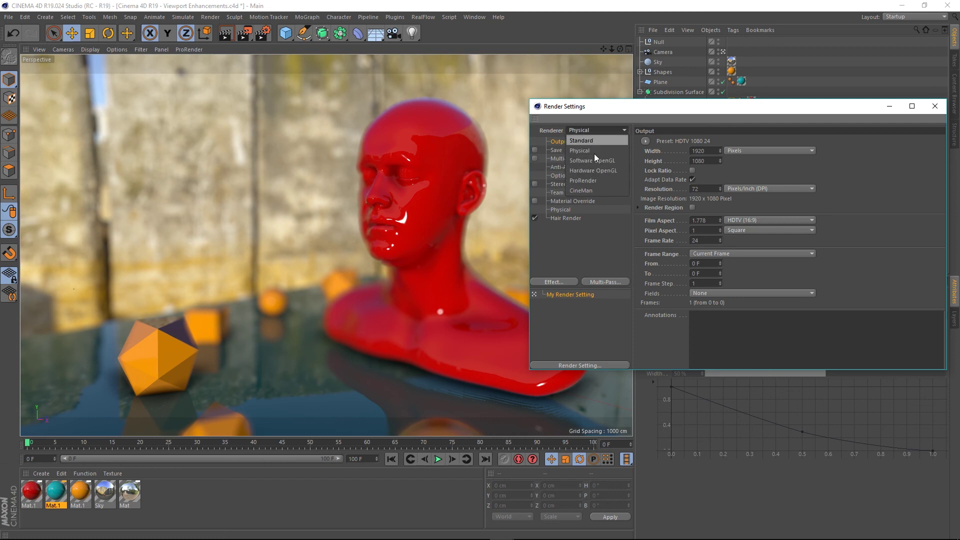
pyautogui.click(591, 169)
pyautogui.moveTo(689, 113); pyautogui.dragTo(666, 83)
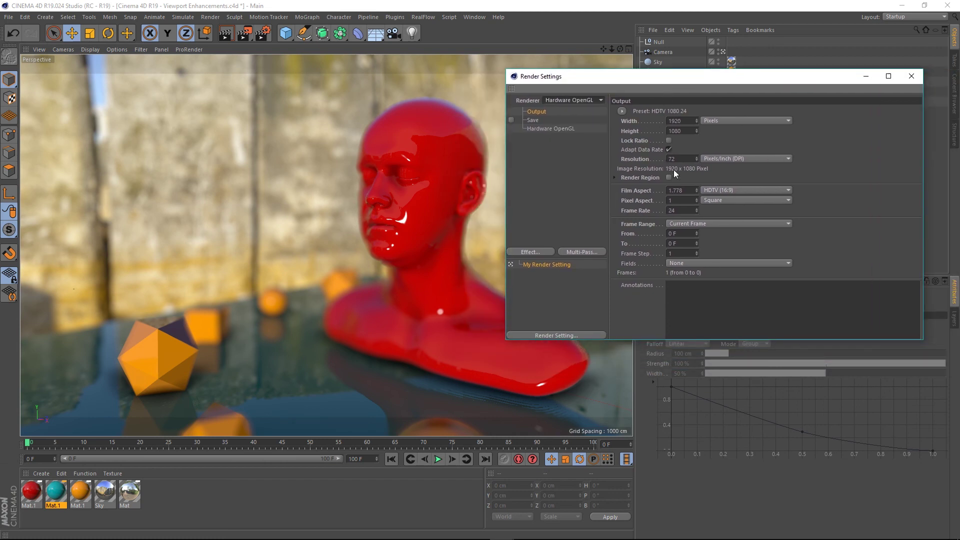
# Step: Enable Enhanced OpenGL, Shadows, SSAO, Reflections and Depth of Field in the Hardware OpenGL render options
pyautogui.click(534, 121)
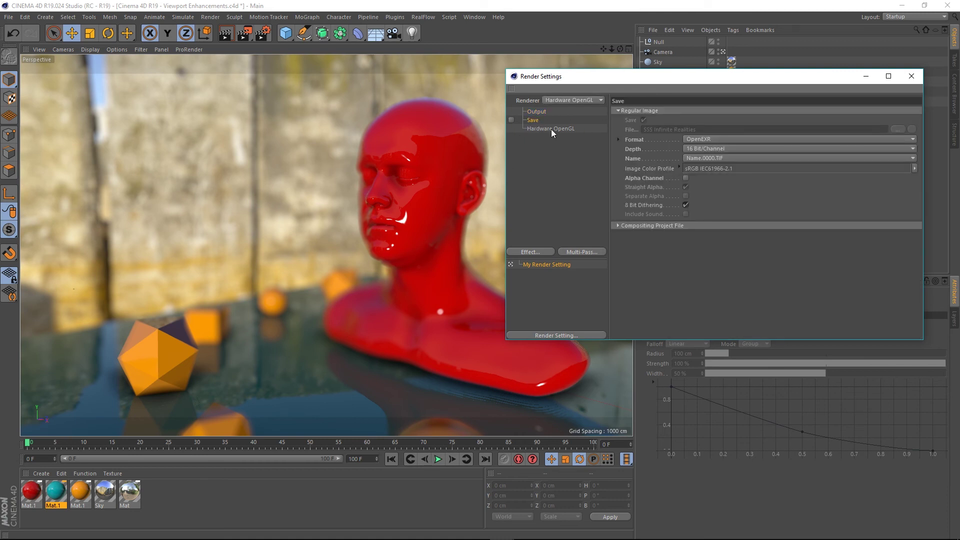
pyautogui.click(555, 130)
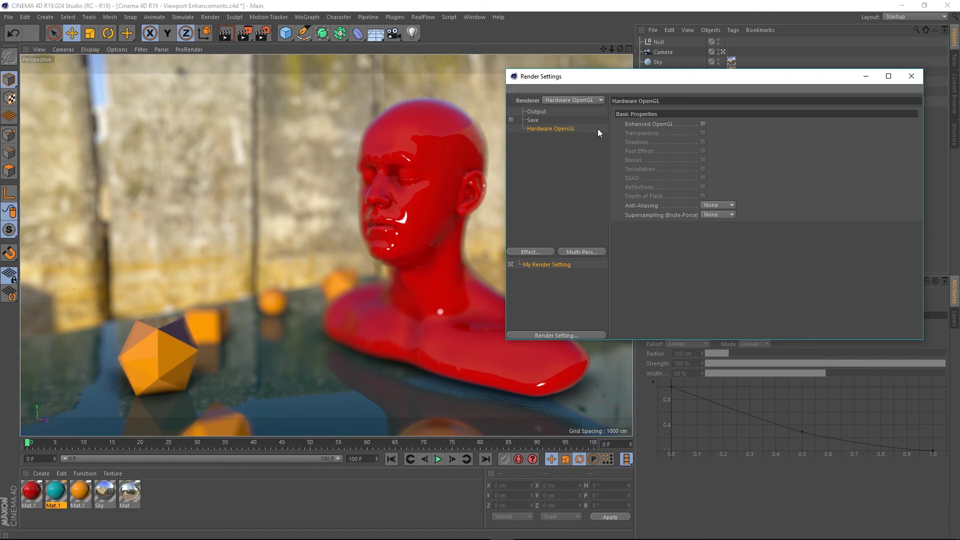
pyautogui.click(703, 123)
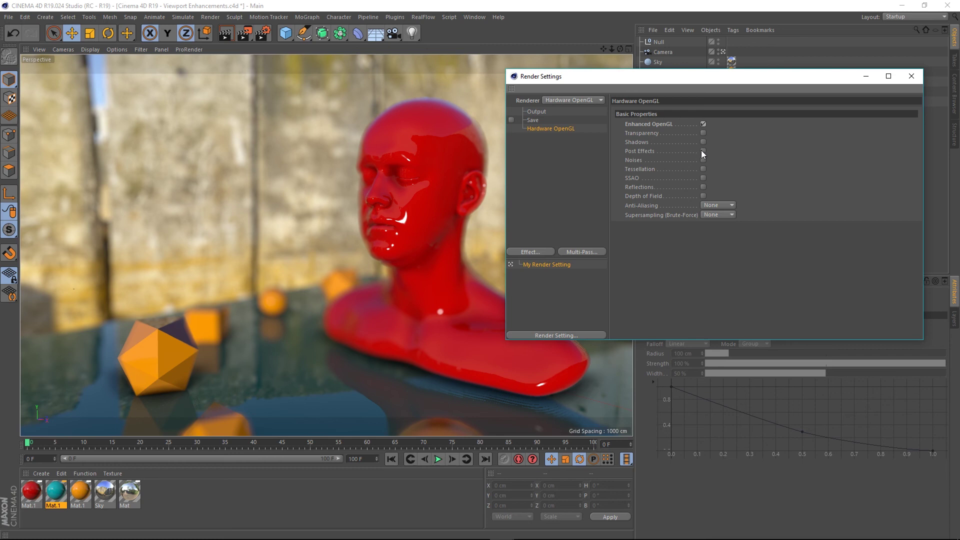
pyautogui.click(703, 142)
pyautogui.click(703, 178)
pyautogui.click(702, 187)
pyautogui.click(703, 196)
# Step: Set the renderer's Anti-Aliasing to 4 and Supersampling (Brute-Force) to 3x3, and close the Render Settings
pyautogui.click(720, 206)
pyautogui.click(714, 234)
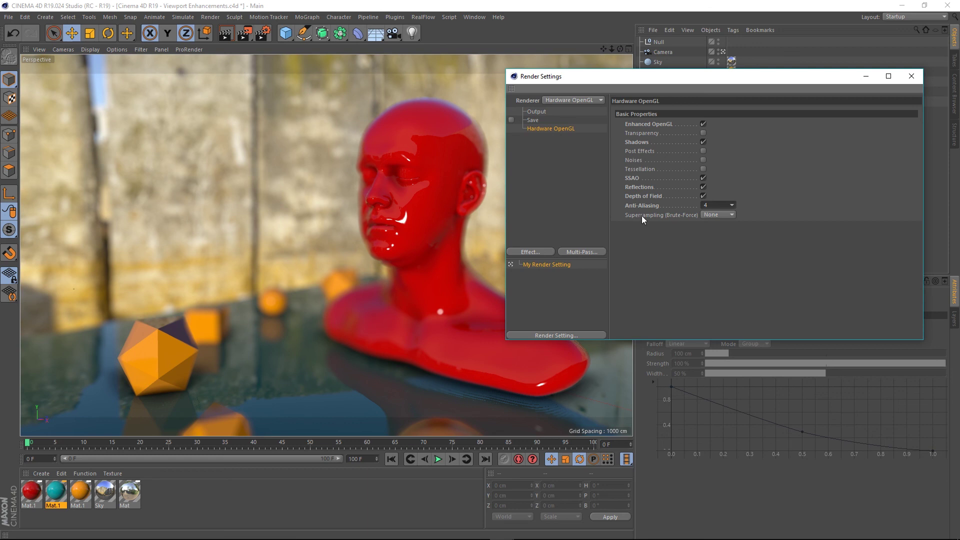
pyautogui.click(730, 214)
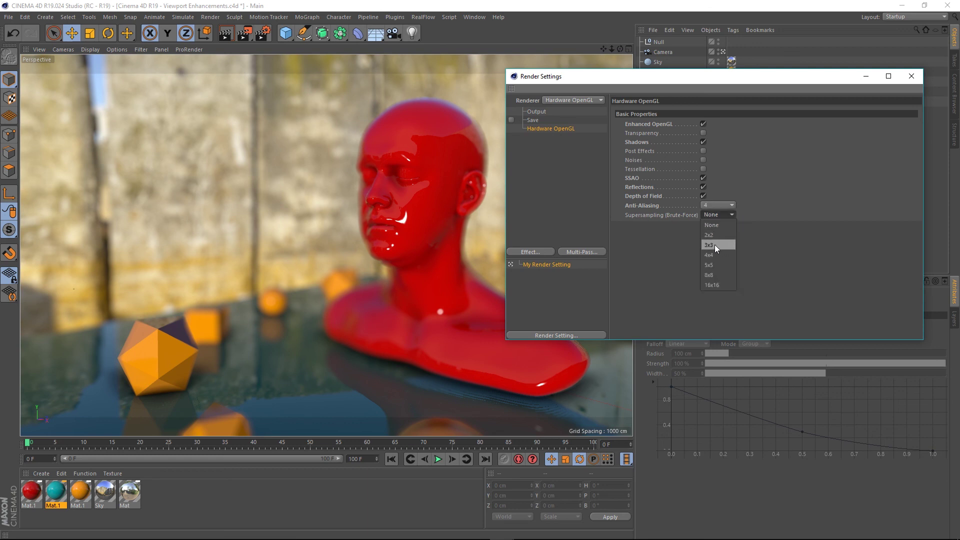
pyautogui.click(625, 210)
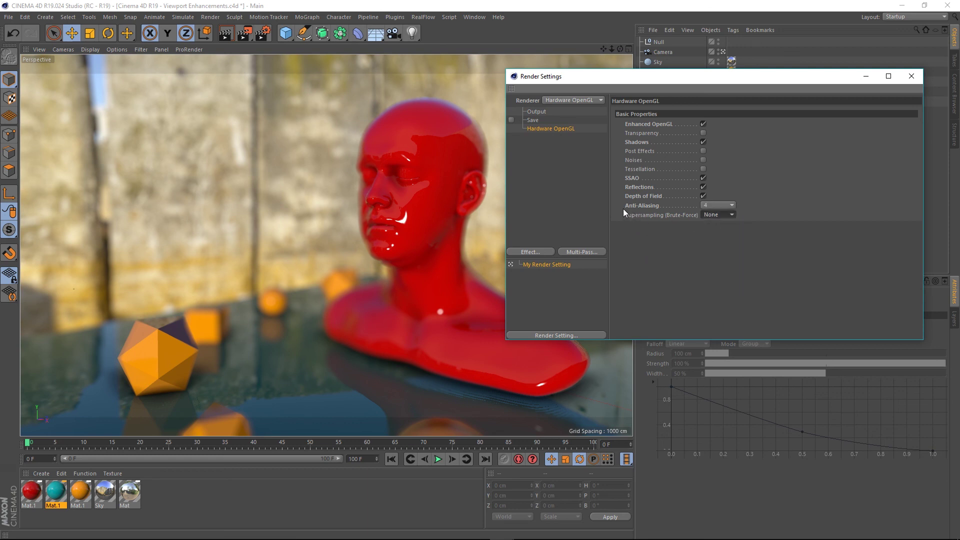
pyautogui.click(718, 216)
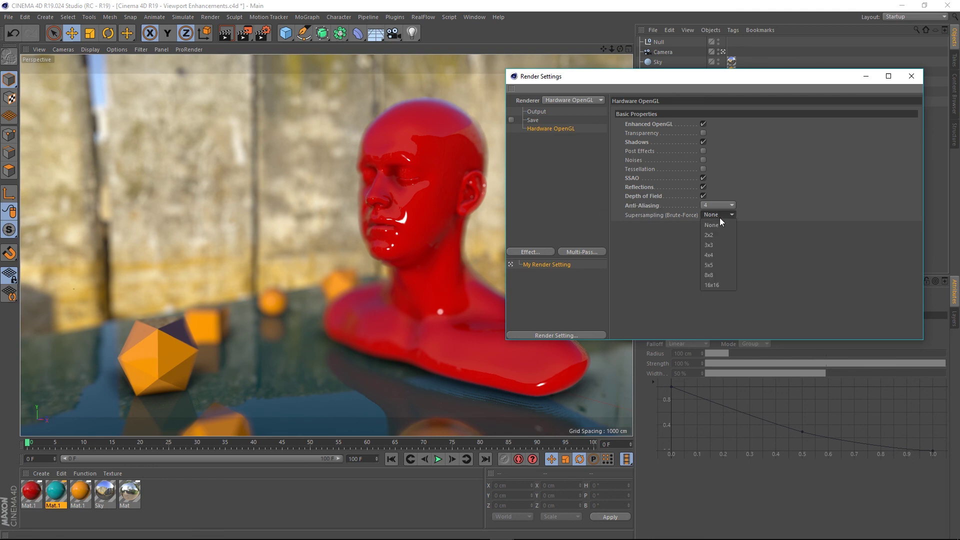
pyautogui.click(714, 245)
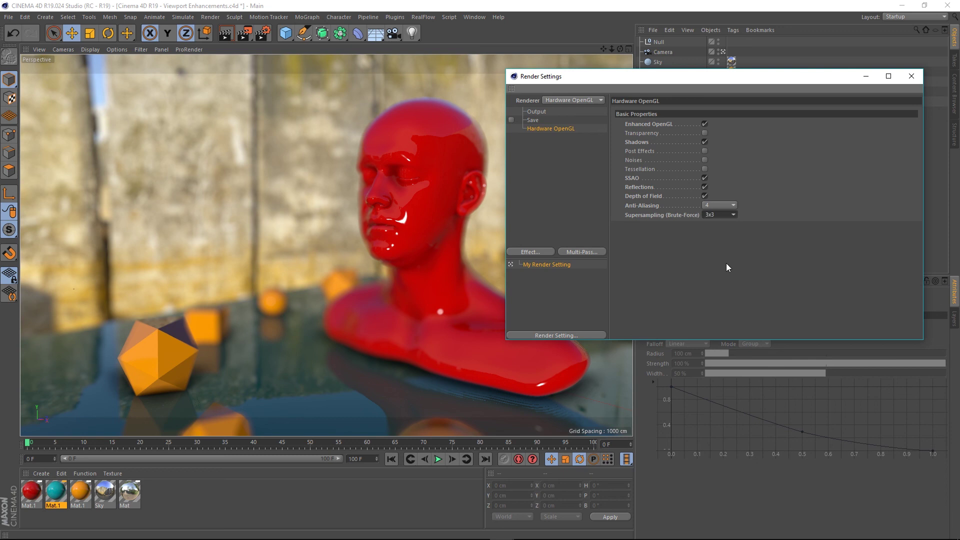
pyautogui.click(911, 76)
# Step: Render the scene to the Picture Viewer, compare the image with the viewport and inspect it at different zoom levels
pyautogui.click(242, 33)
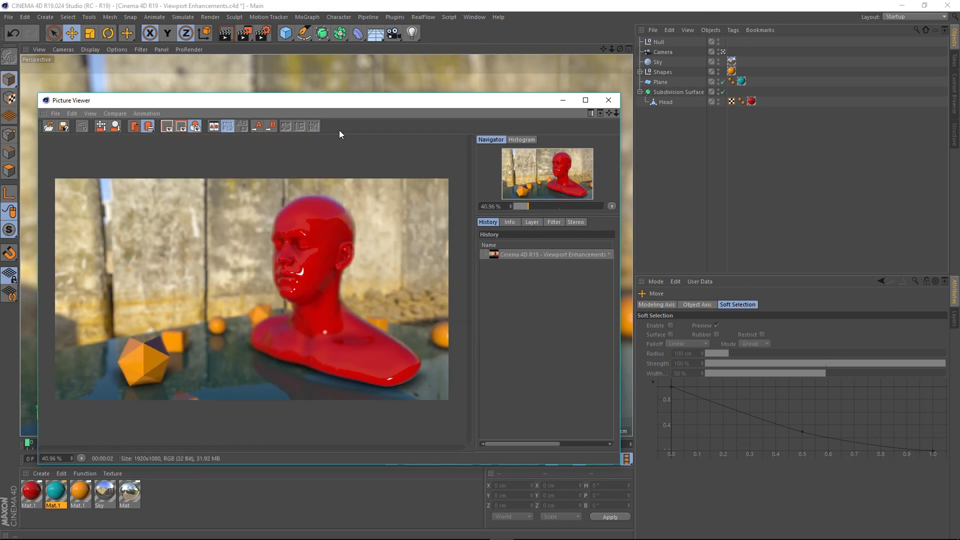
pyautogui.moveTo(311, 104); pyautogui.dragTo(959, 160)
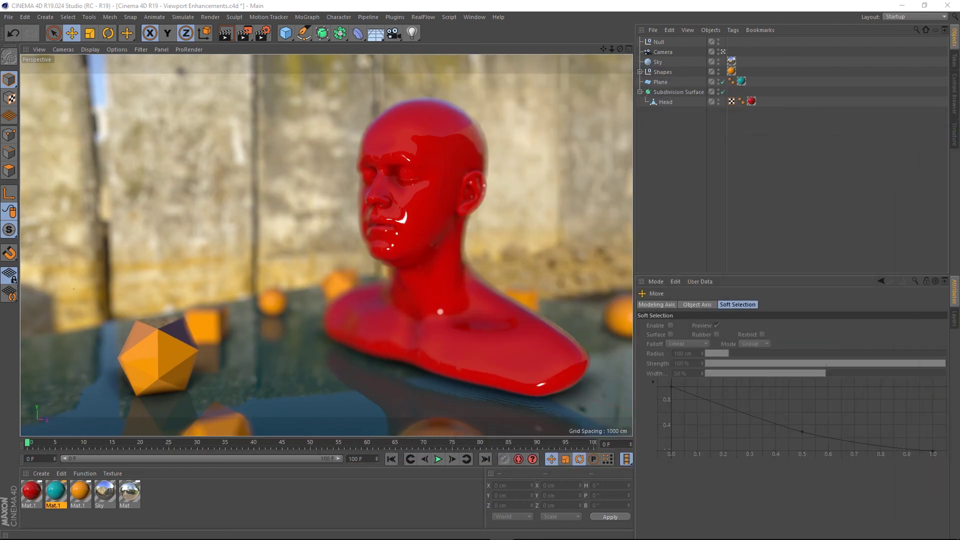
pyautogui.moveTo(959, 110); pyautogui.dragTo(352, 62)
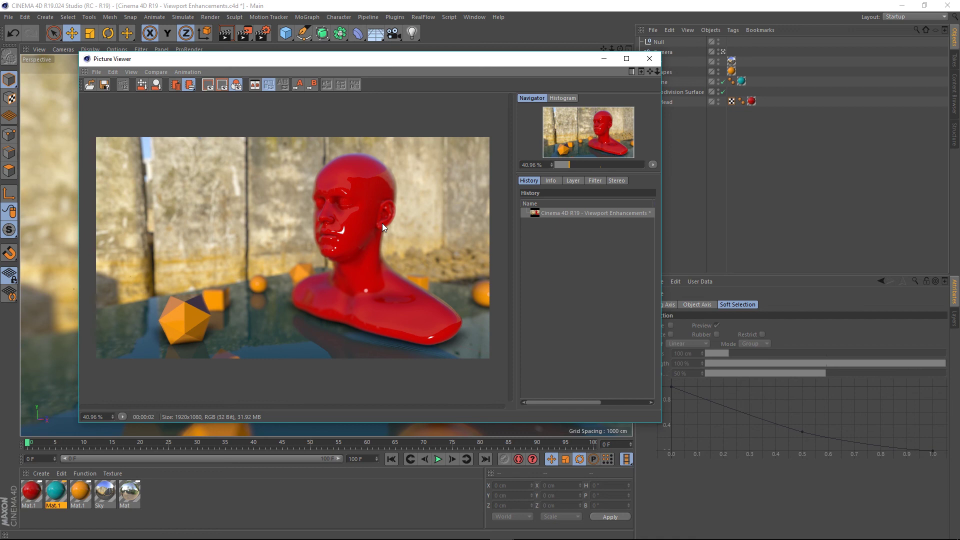
pyautogui.scroll(-1, 407, 244)
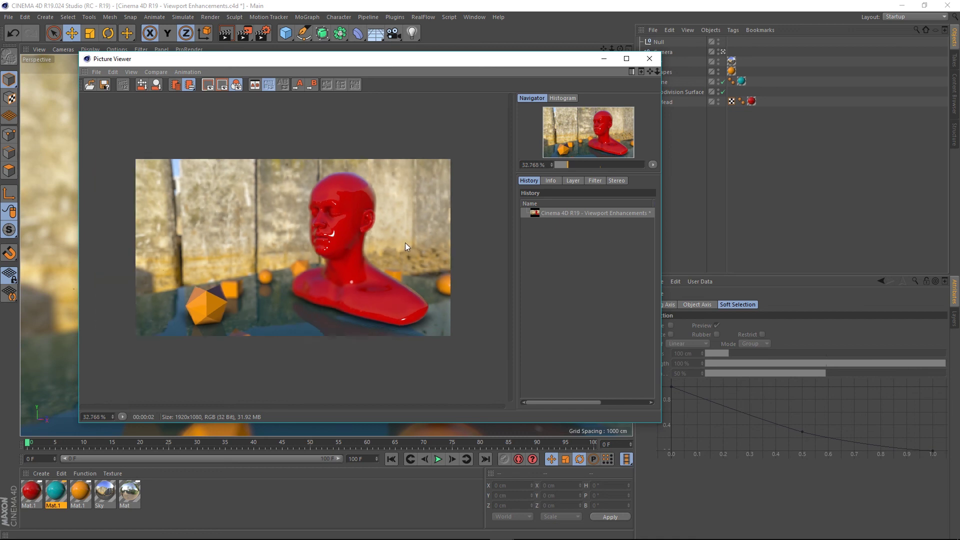
pyautogui.scroll(1, 384, 236)
pyautogui.scroll(-1, 383, 236)
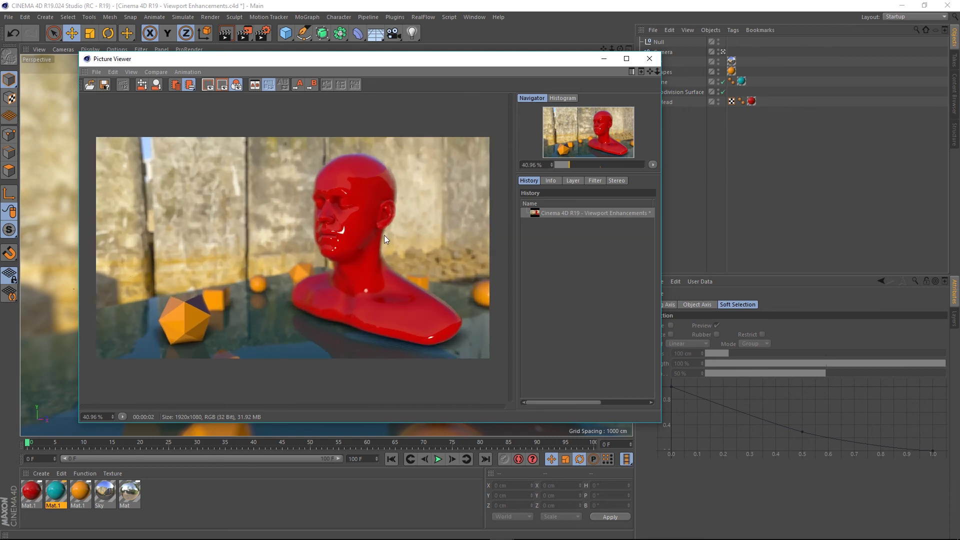